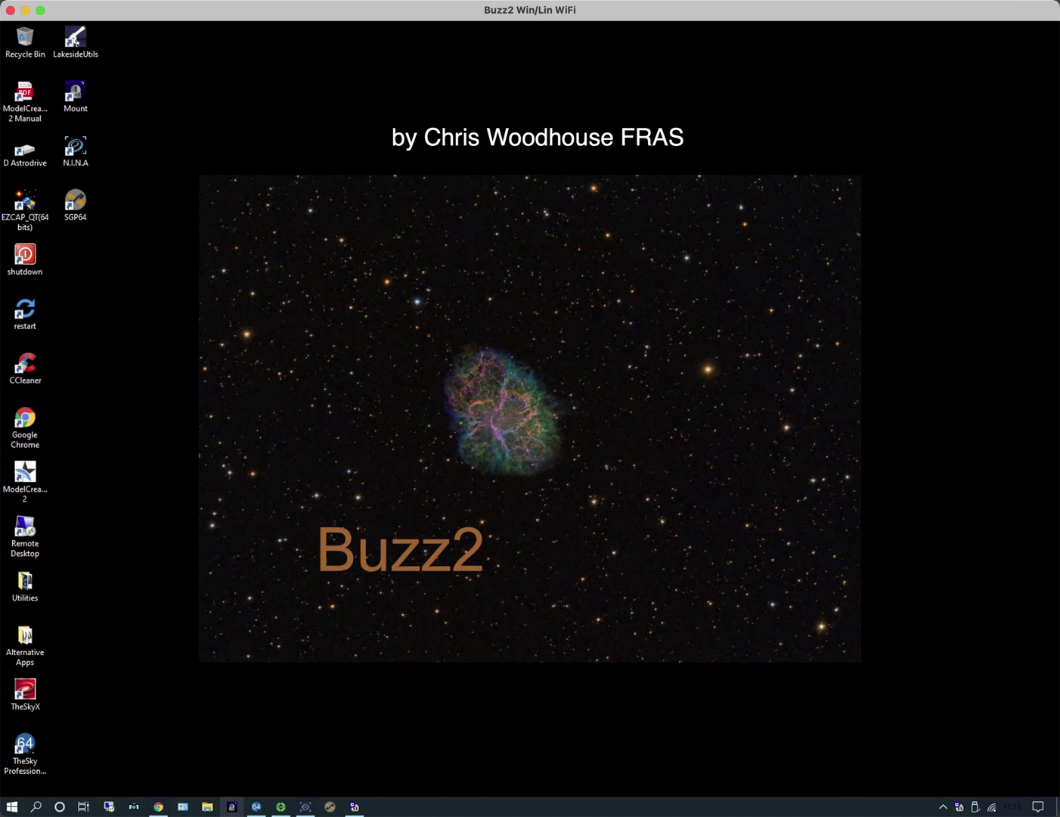
click(158, 805)
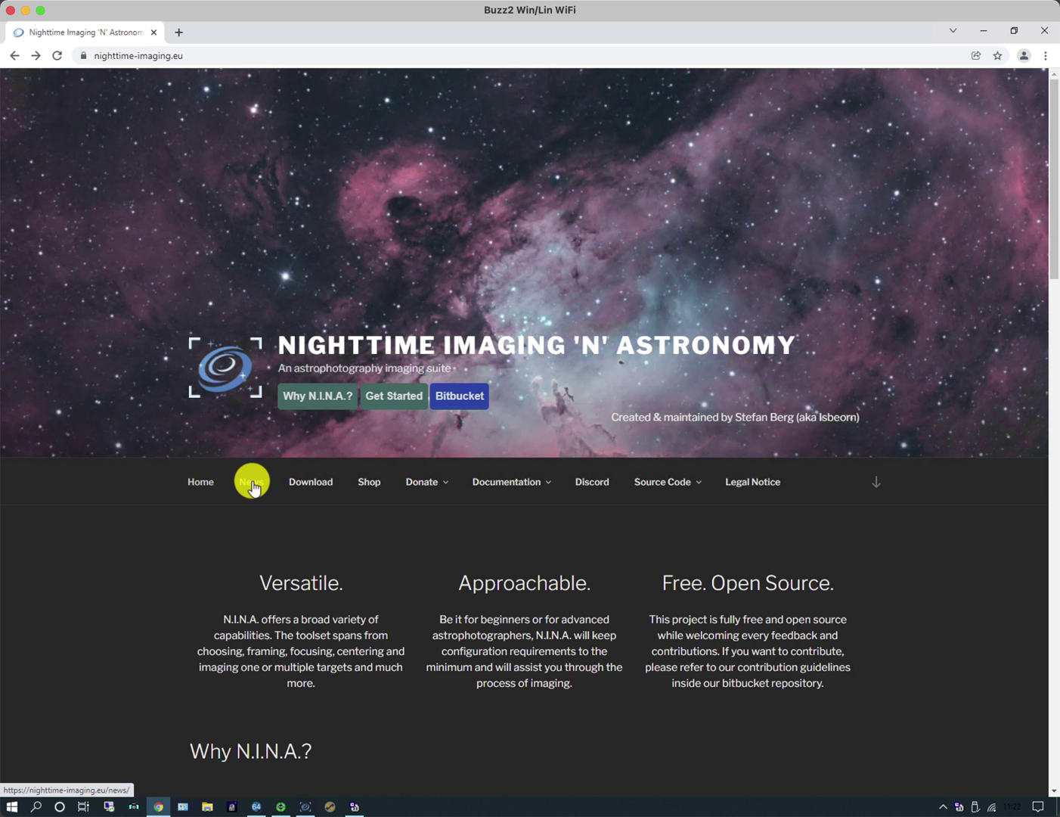
click(312, 480)
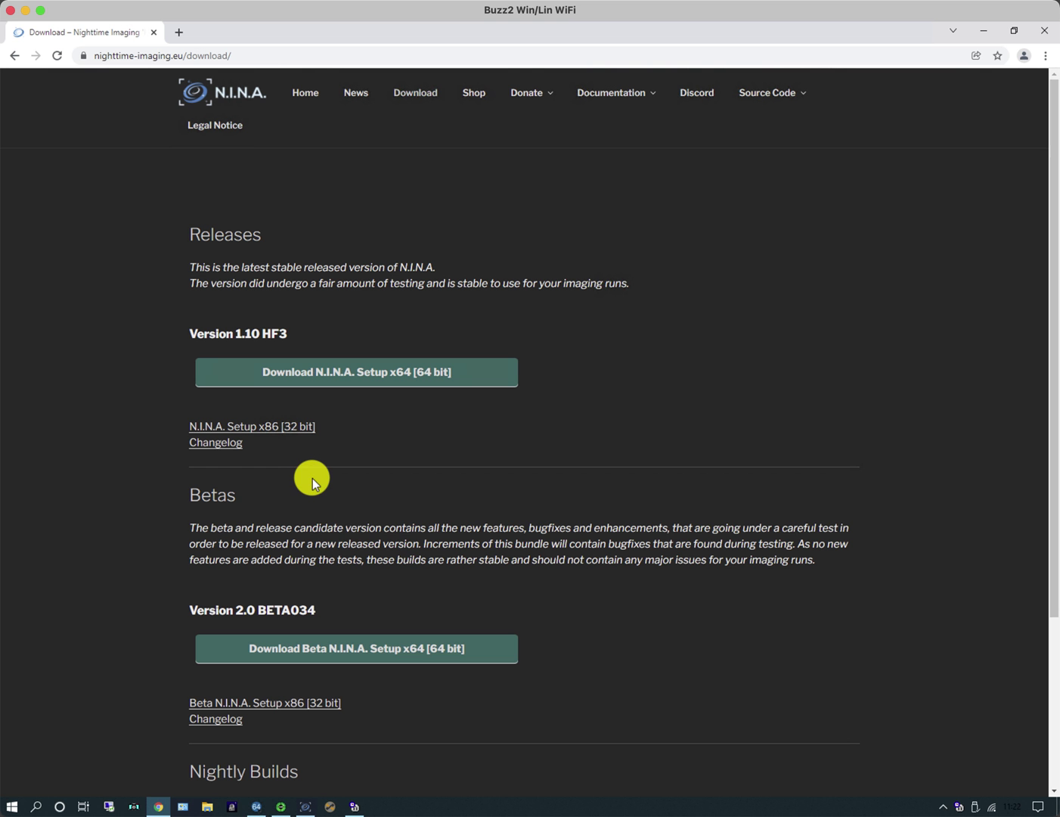
click(14, 56)
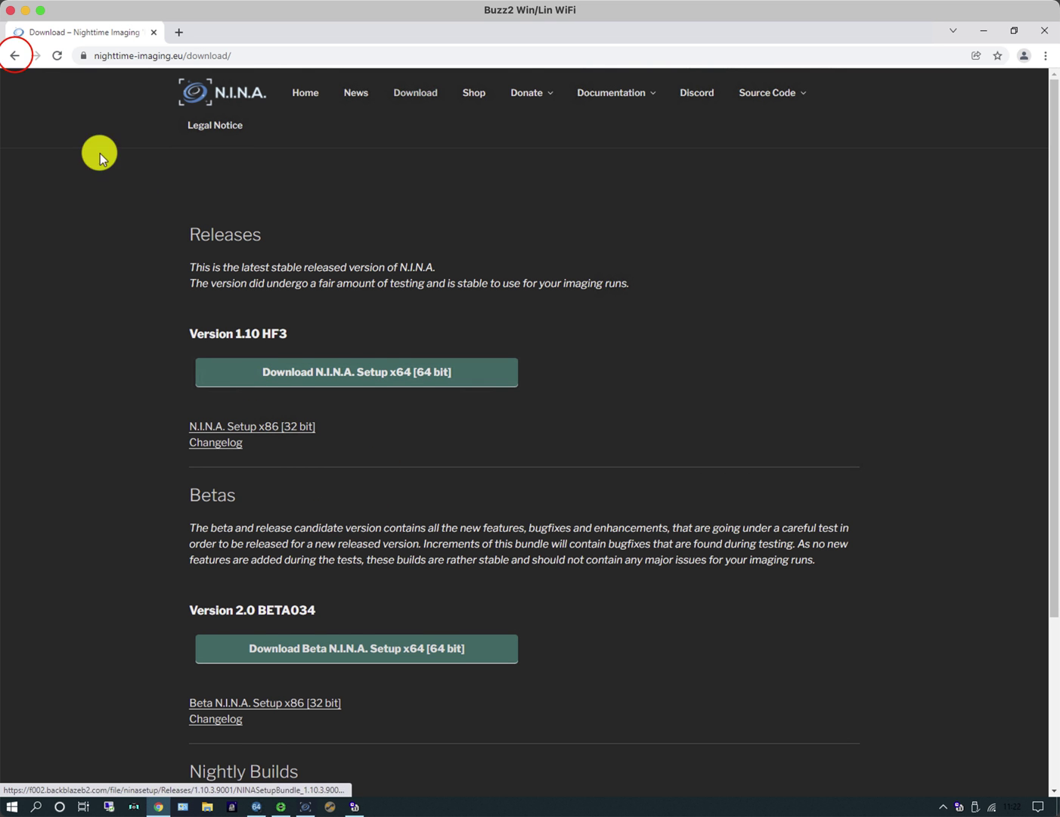
click(15, 55)
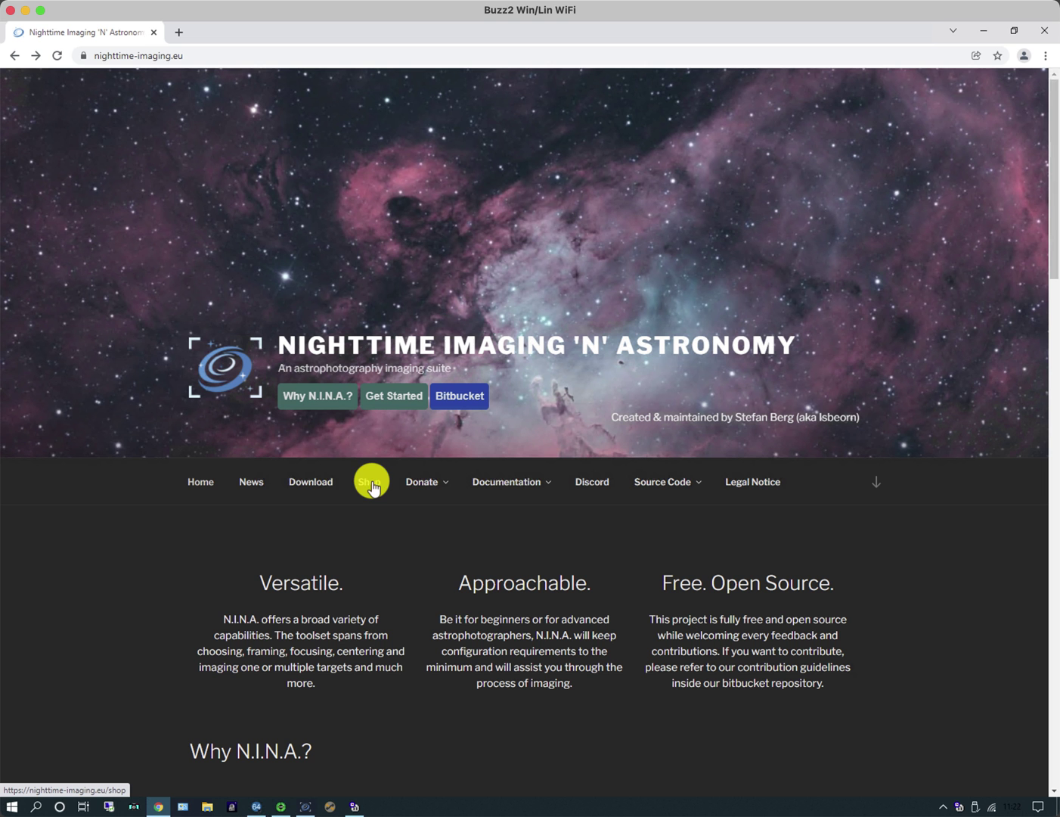
mouse_move(414, 484)
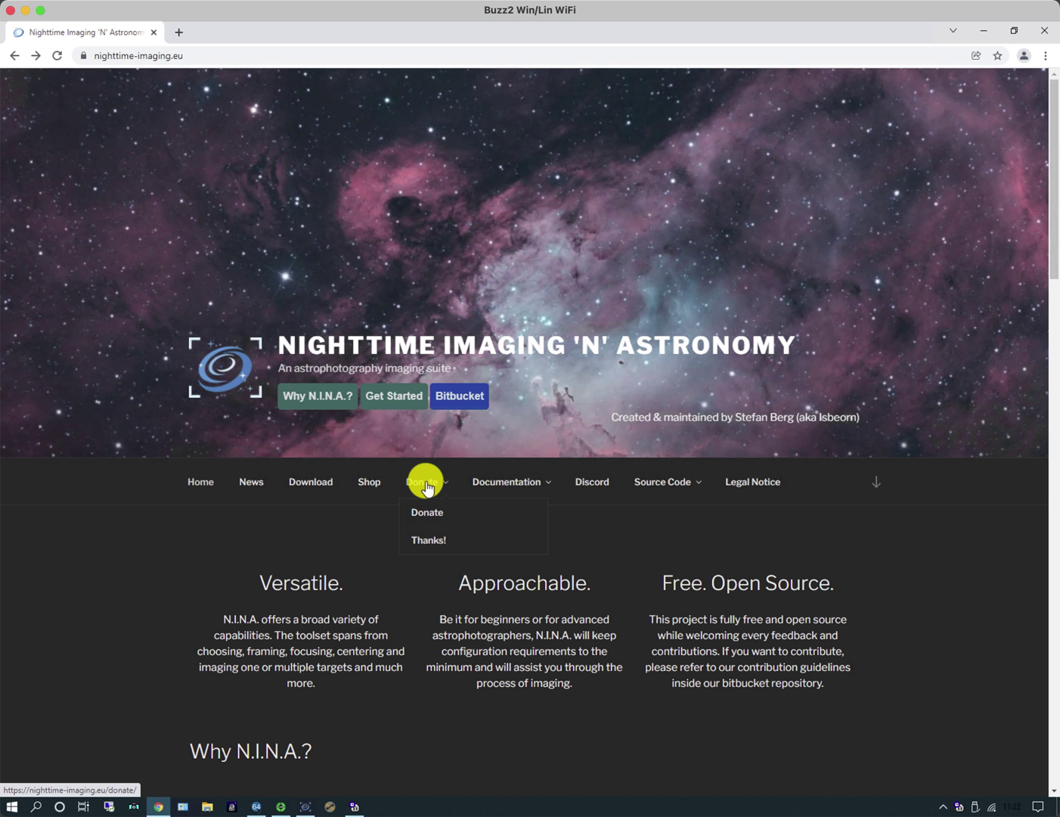
mouse_move(502, 482)
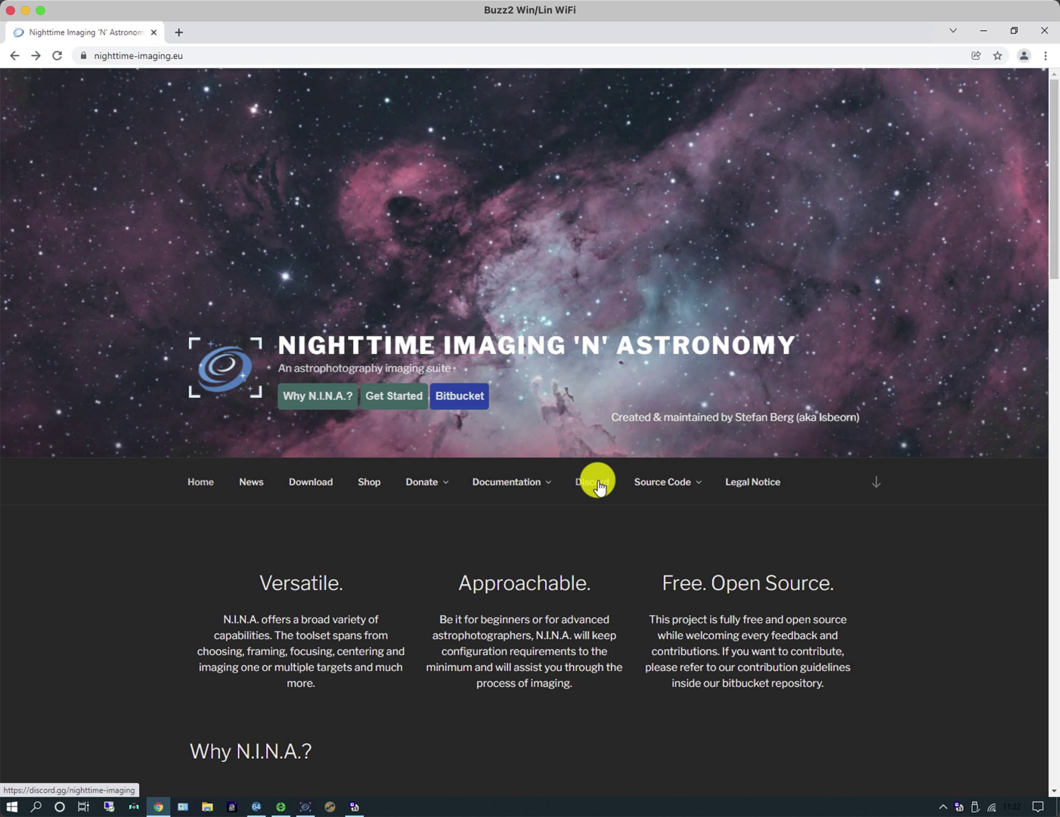
mouse_move(671, 484)
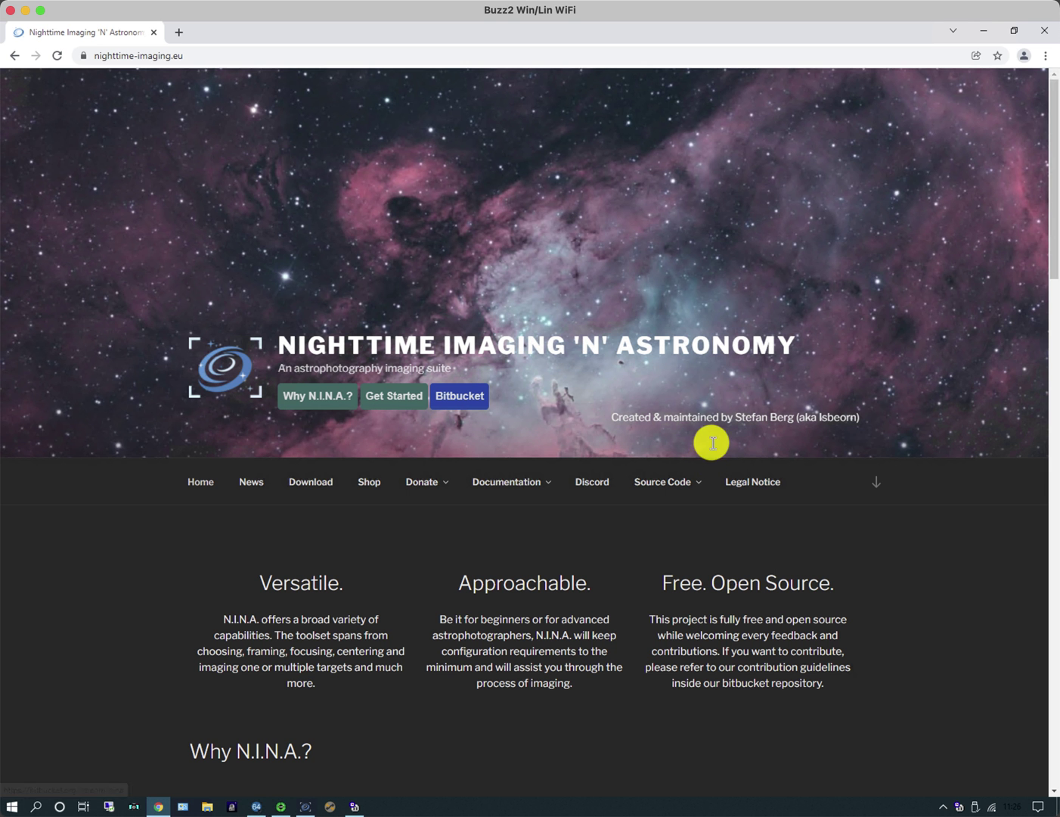
Minimize the browser and bring the N.I.N.A. window to the front
click(984, 31)
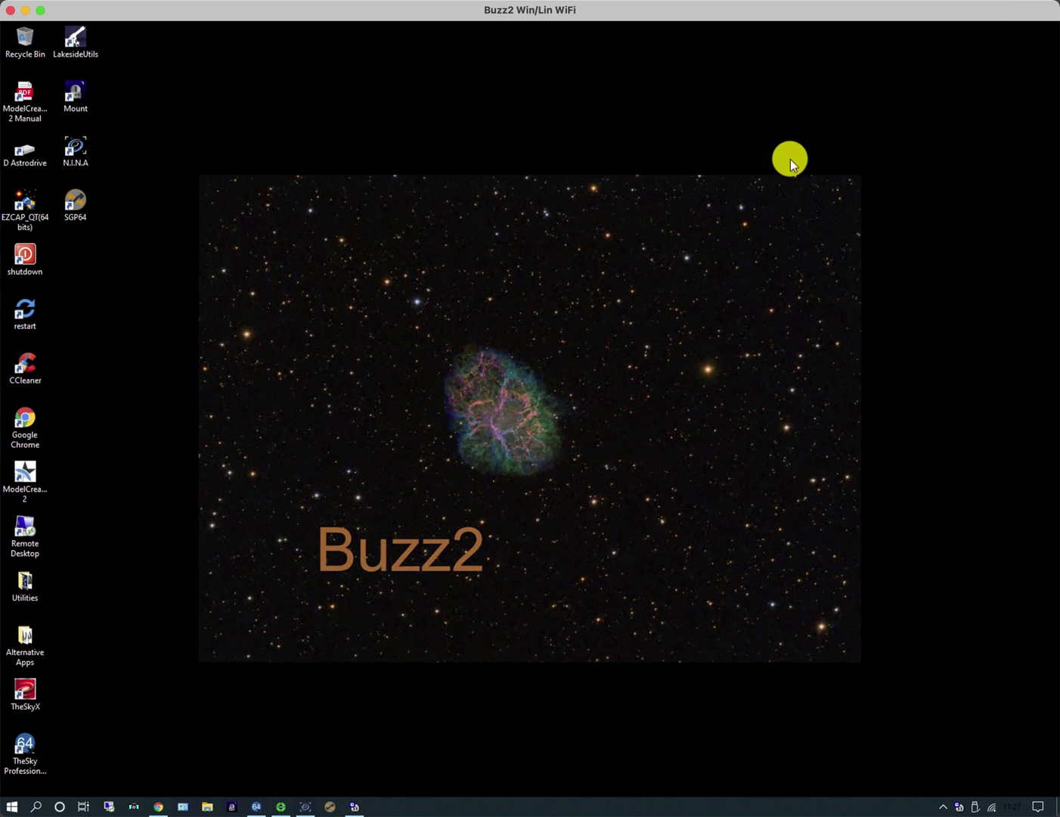
click(307, 805)
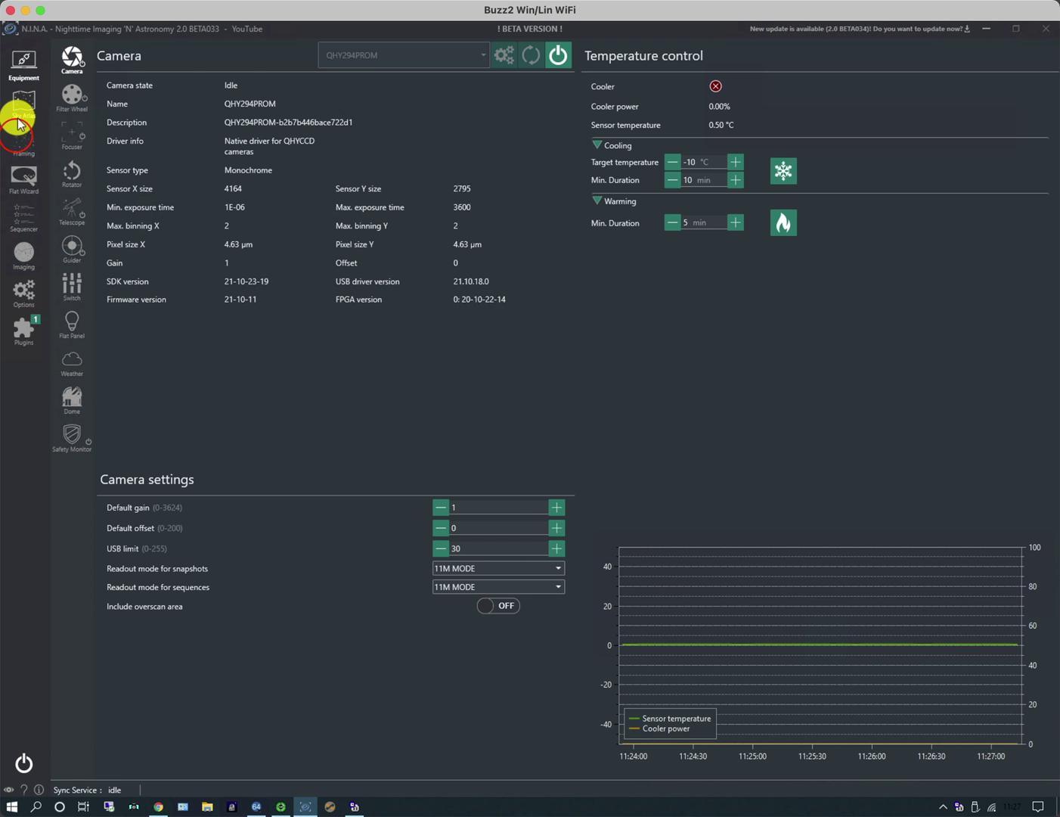
Rotate the M 31 camera frame to 260°, turning the sky image to match
click(17, 140)
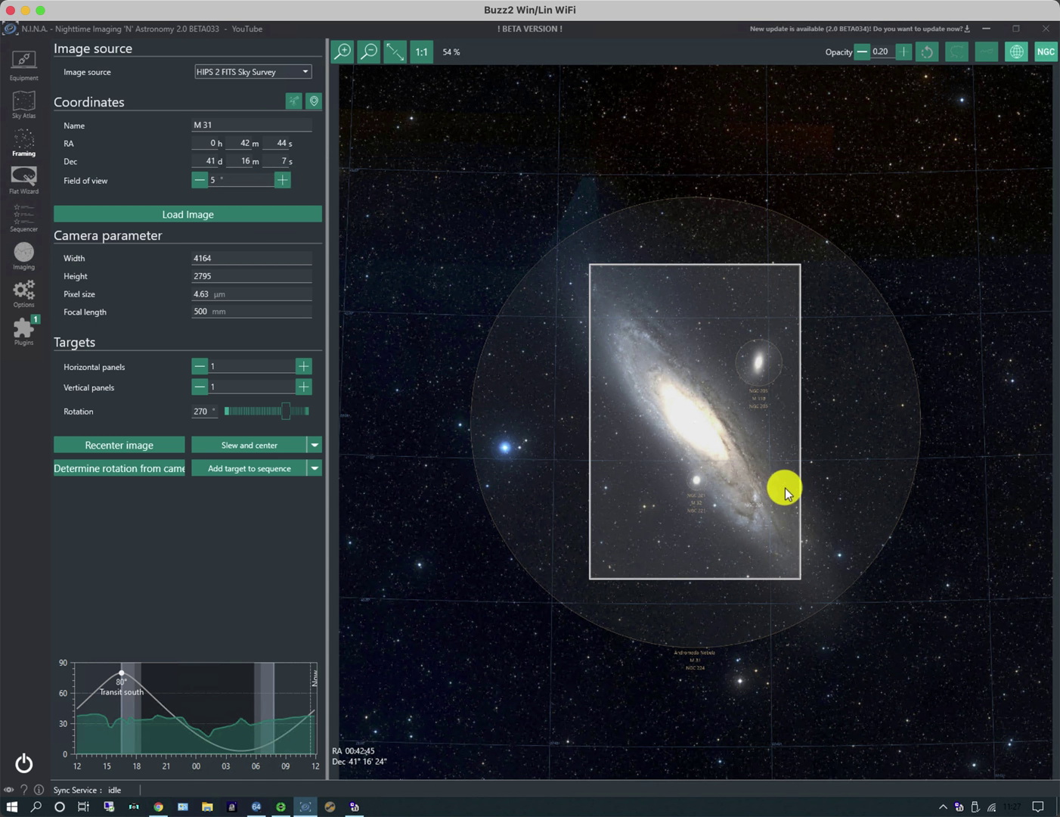
click(281, 412)
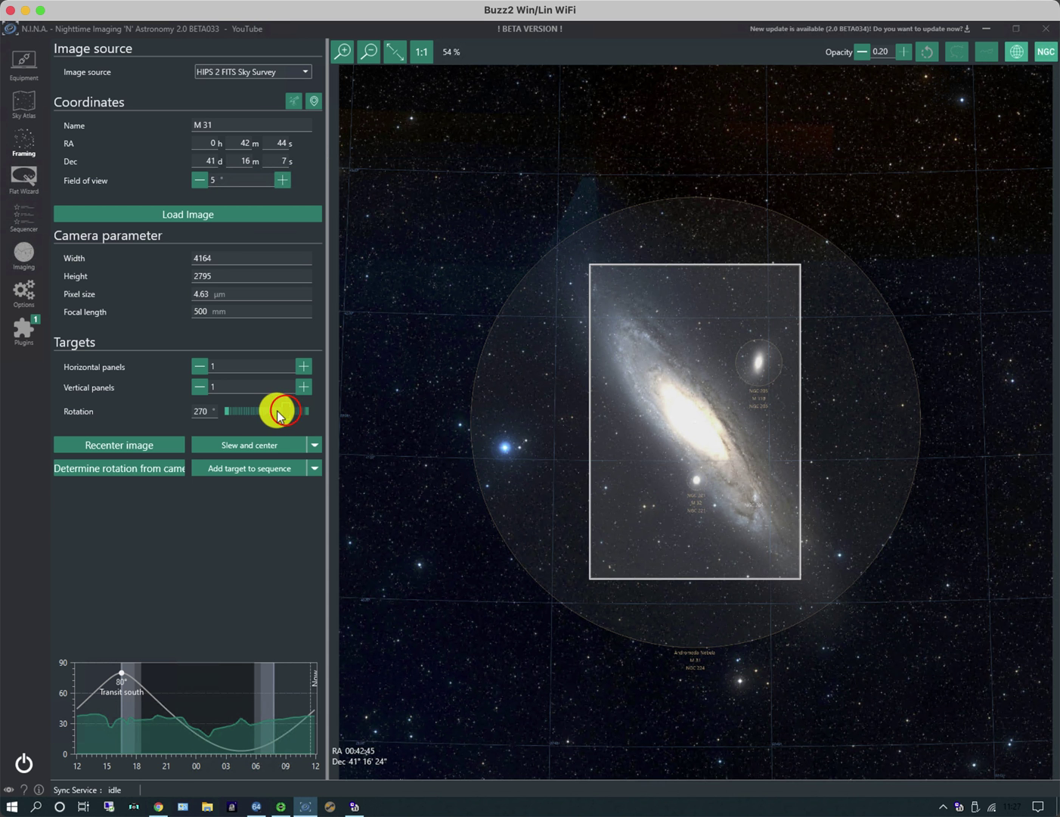
mouse_move(280, 414)
mouse_down()
mouse_move(265, 407)
mouse_move(278, 419)
mouse_up()
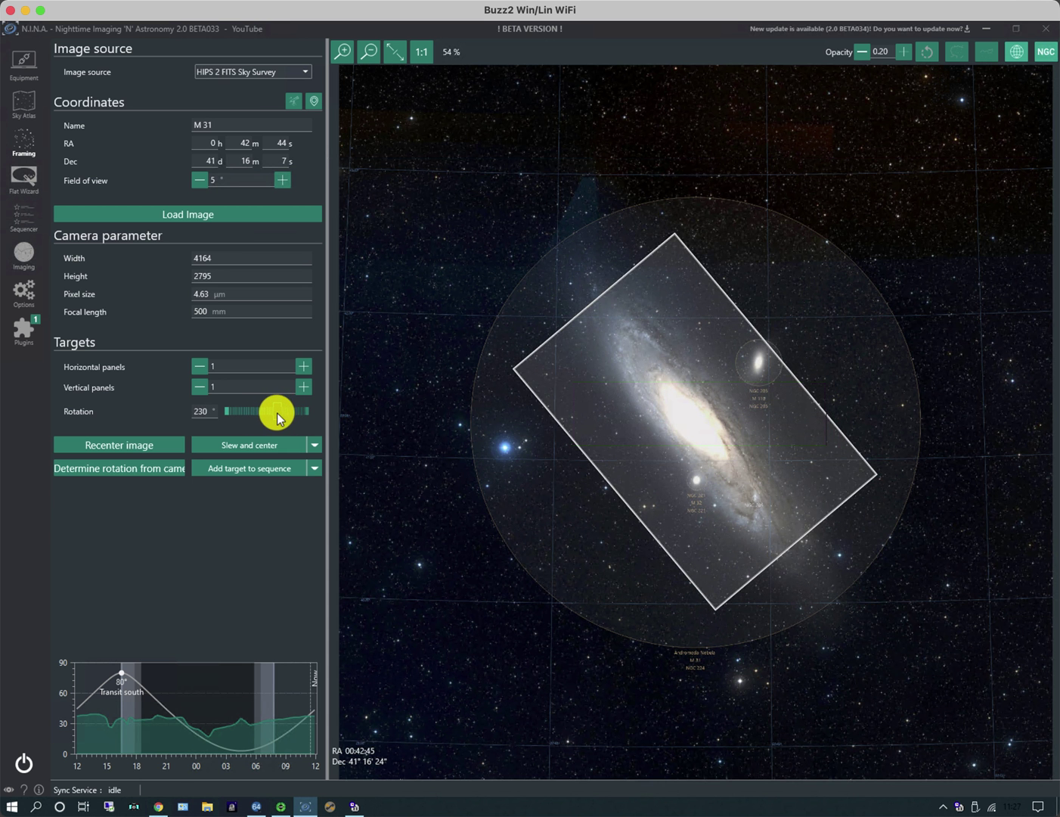
click(930, 59)
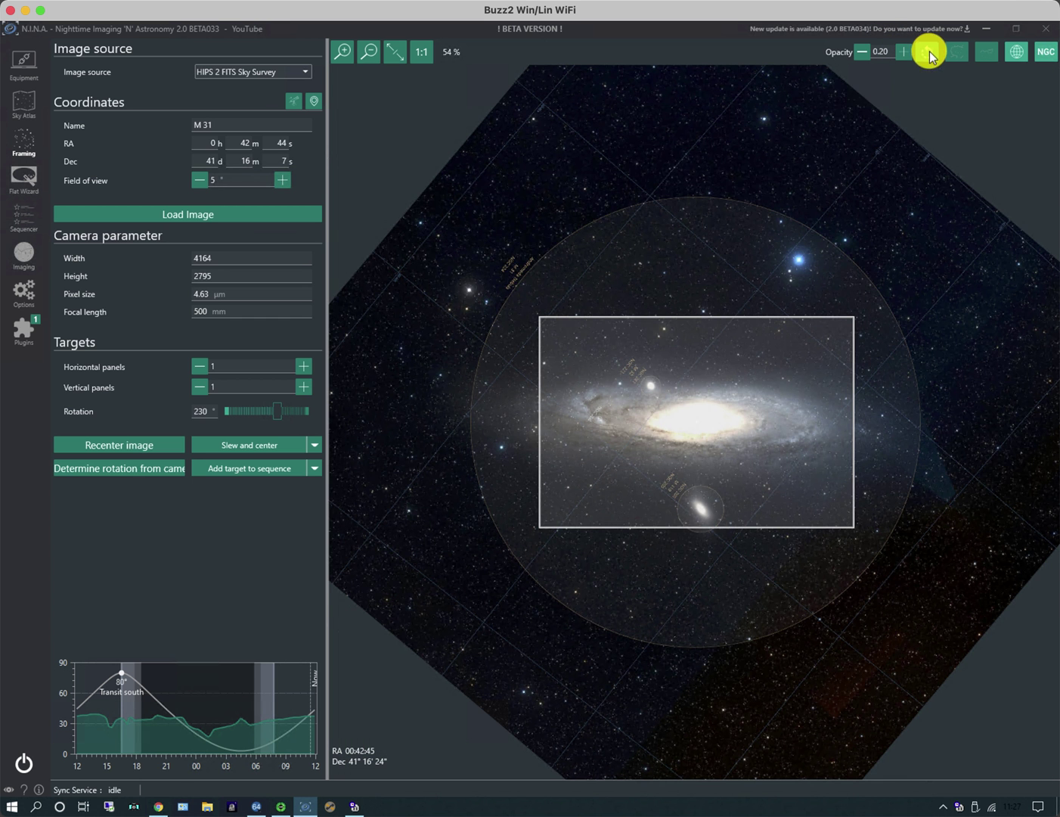
mouse_move(281, 406)
mouse_down()
mouse_move(264, 418)
mouse_move(283, 413)
mouse_up()
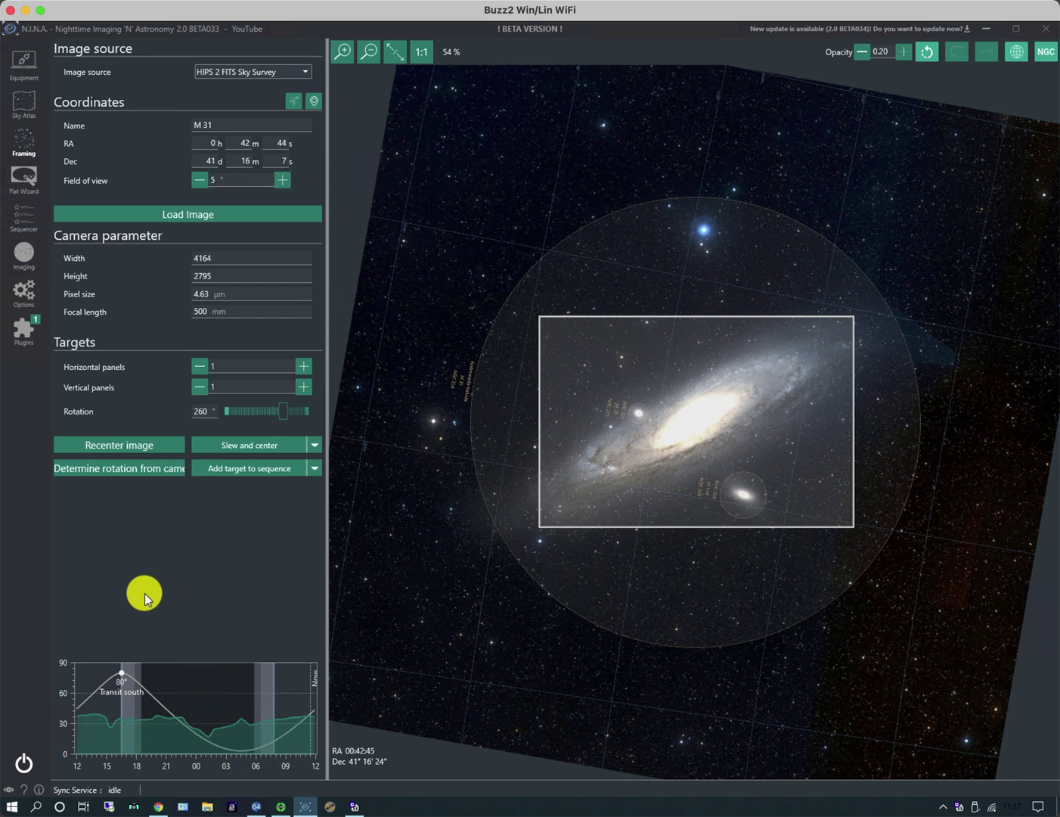
click(232, 469)
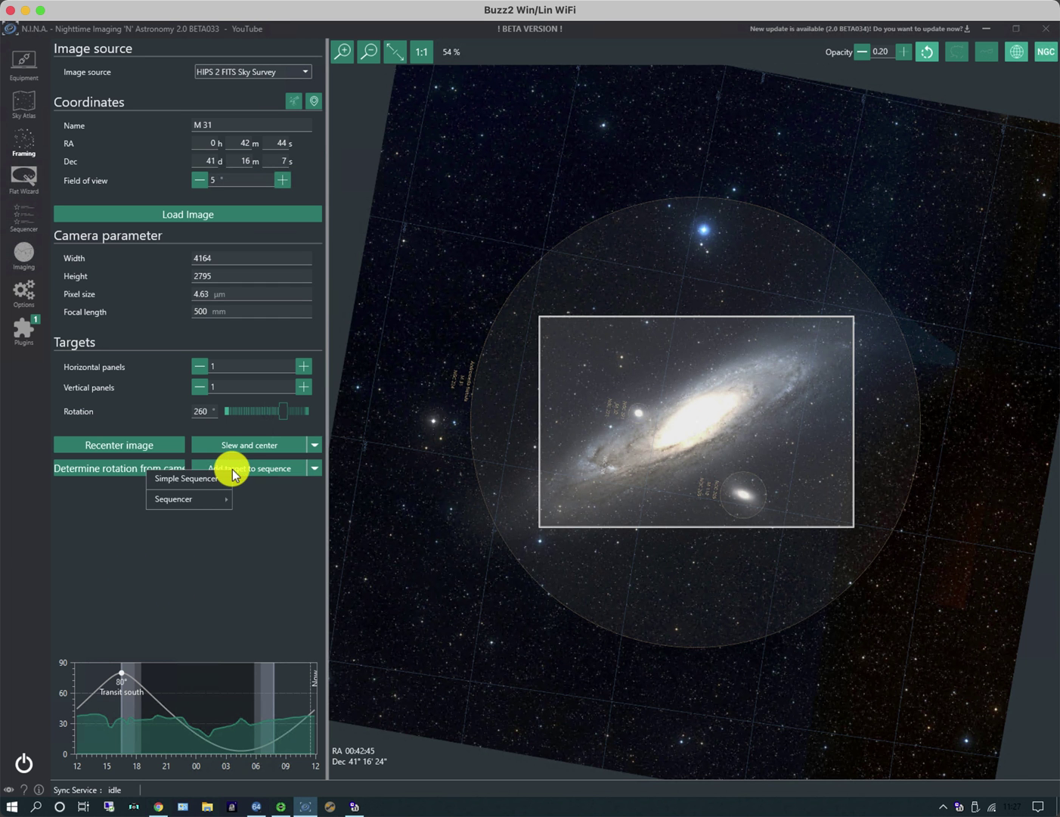
Add the framed M 31 to the Simple Sequencer as target M 31(3) at 260°
click(185, 477)
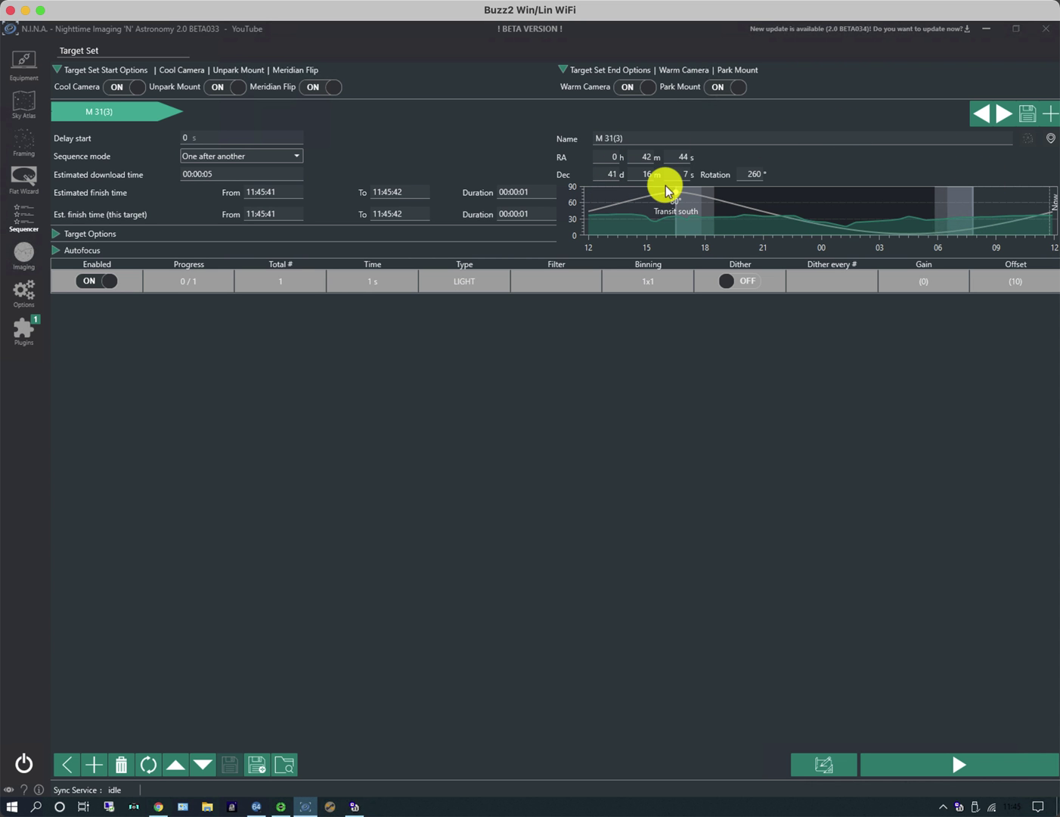
click(21, 141)
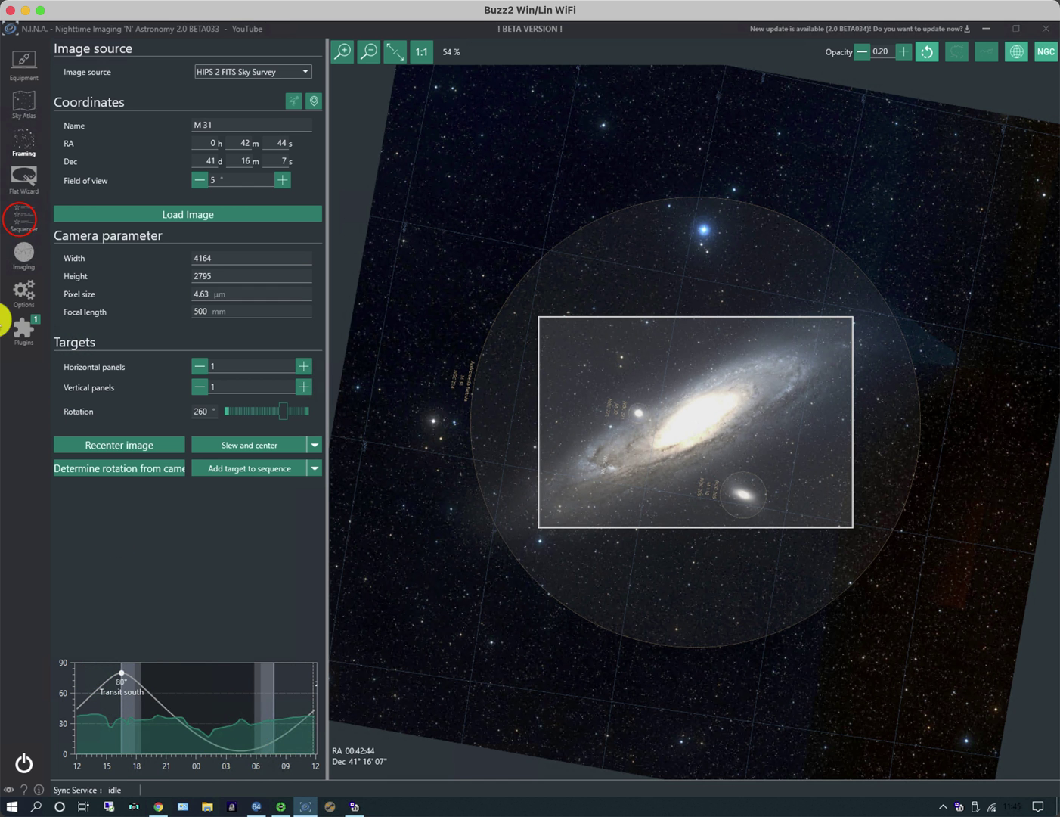
click(20, 221)
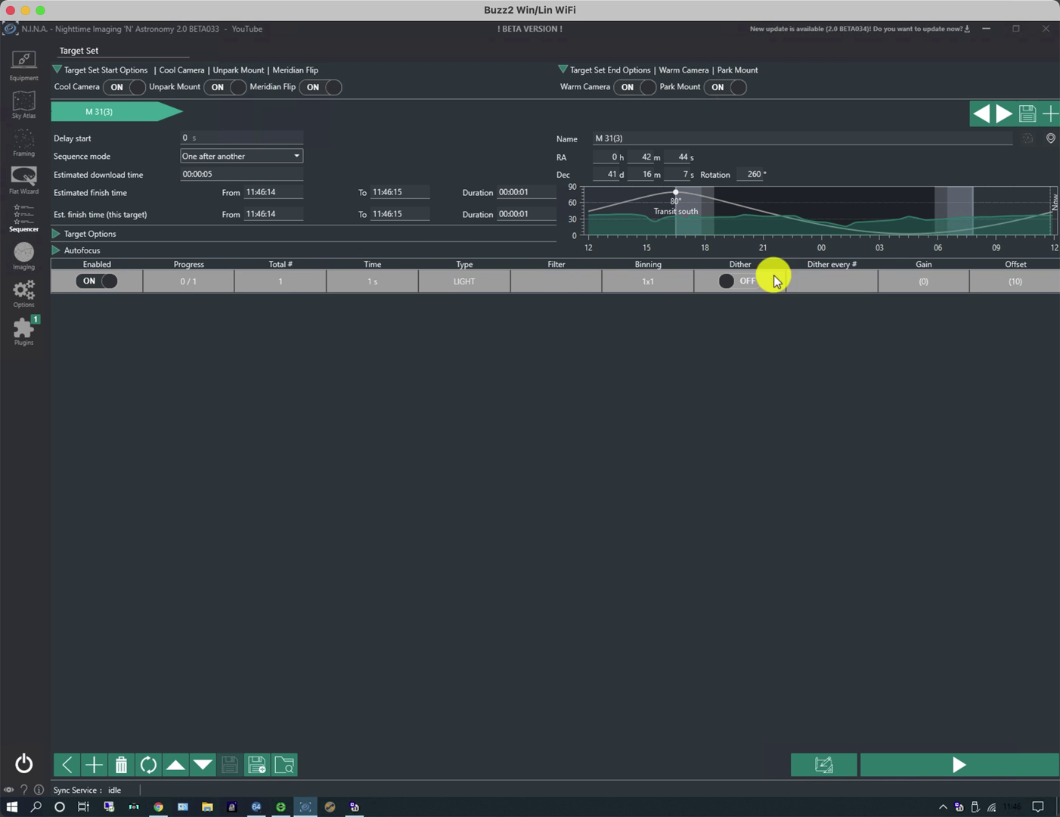
Turn on Center target and Start guiding in the M 31 target options
click(56, 236)
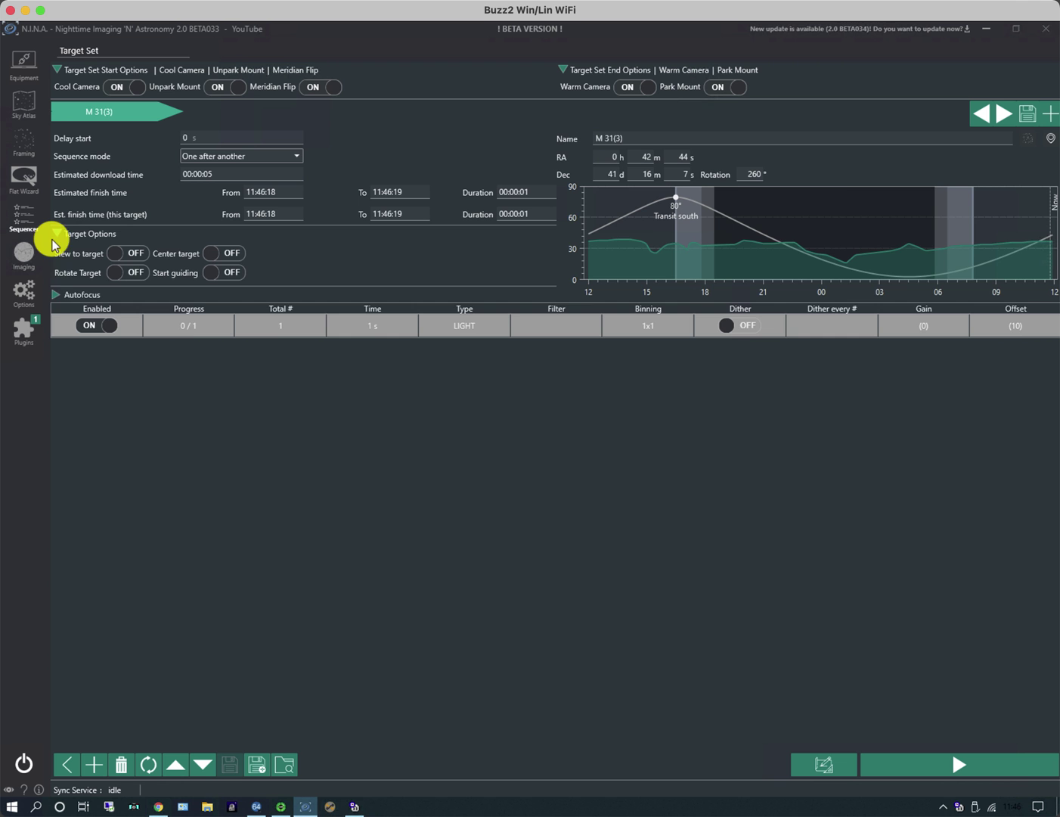
click(57, 297)
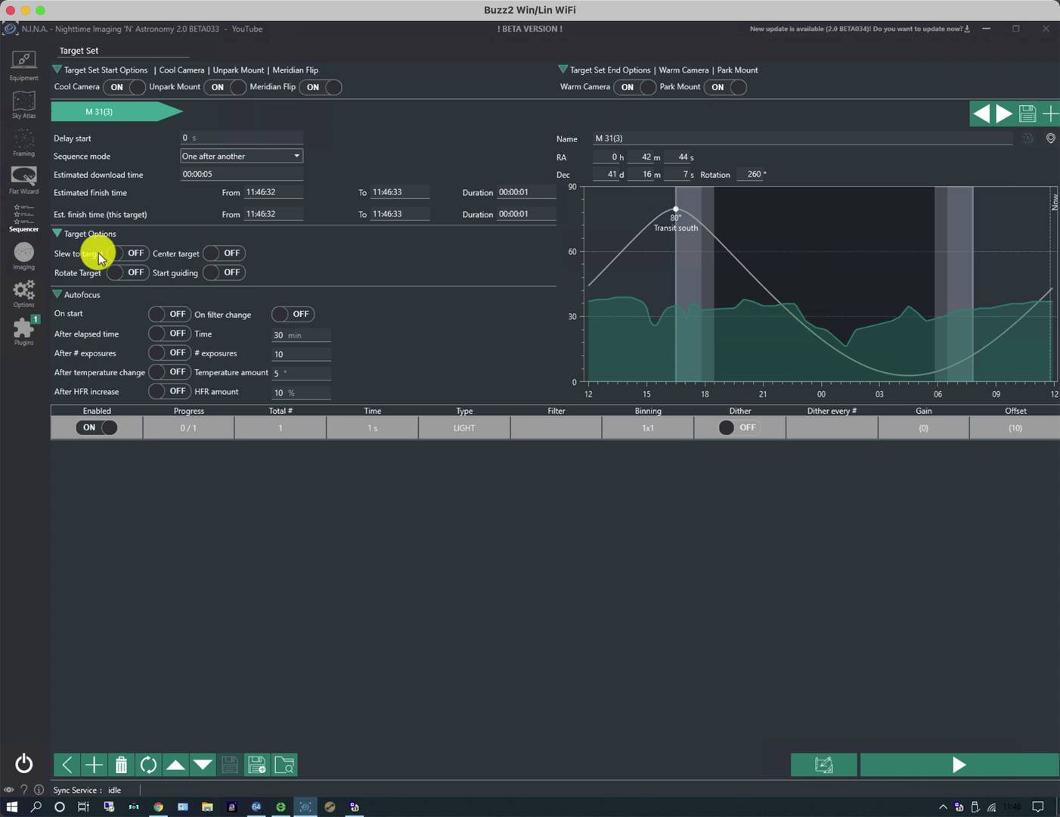
click(232, 254)
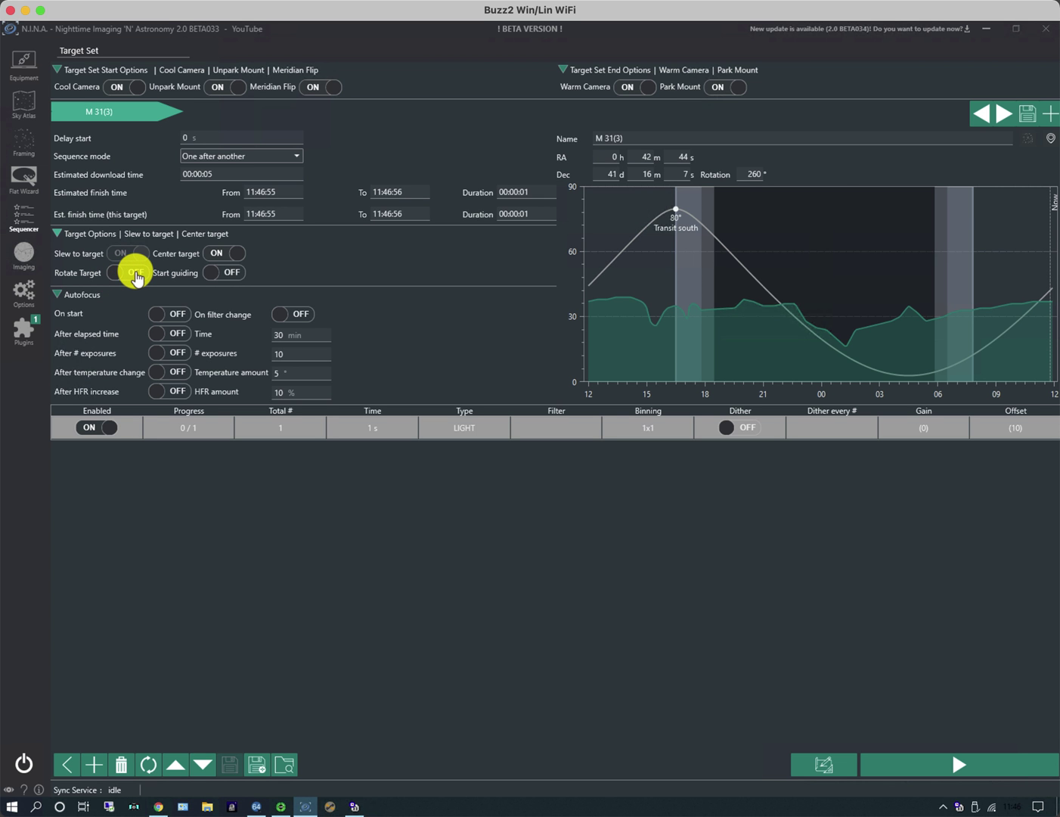
click(227, 274)
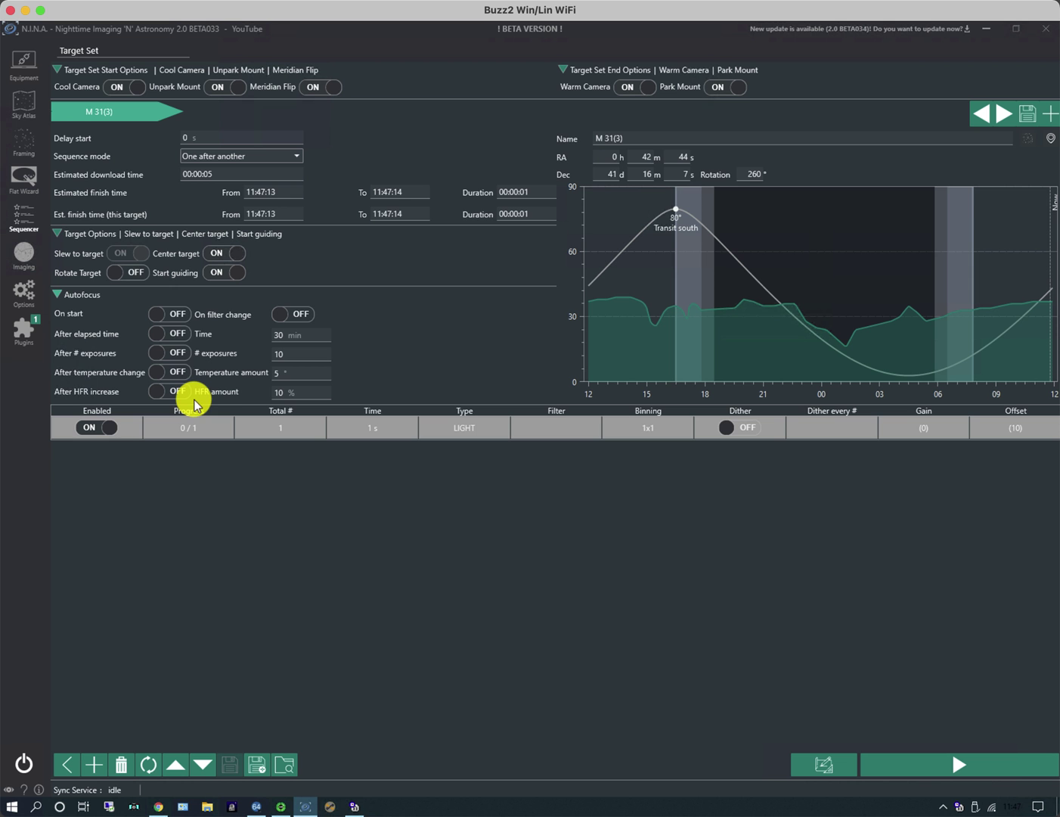
Enable autofocus on start and after a temperature change of 1°
click(178, 316)
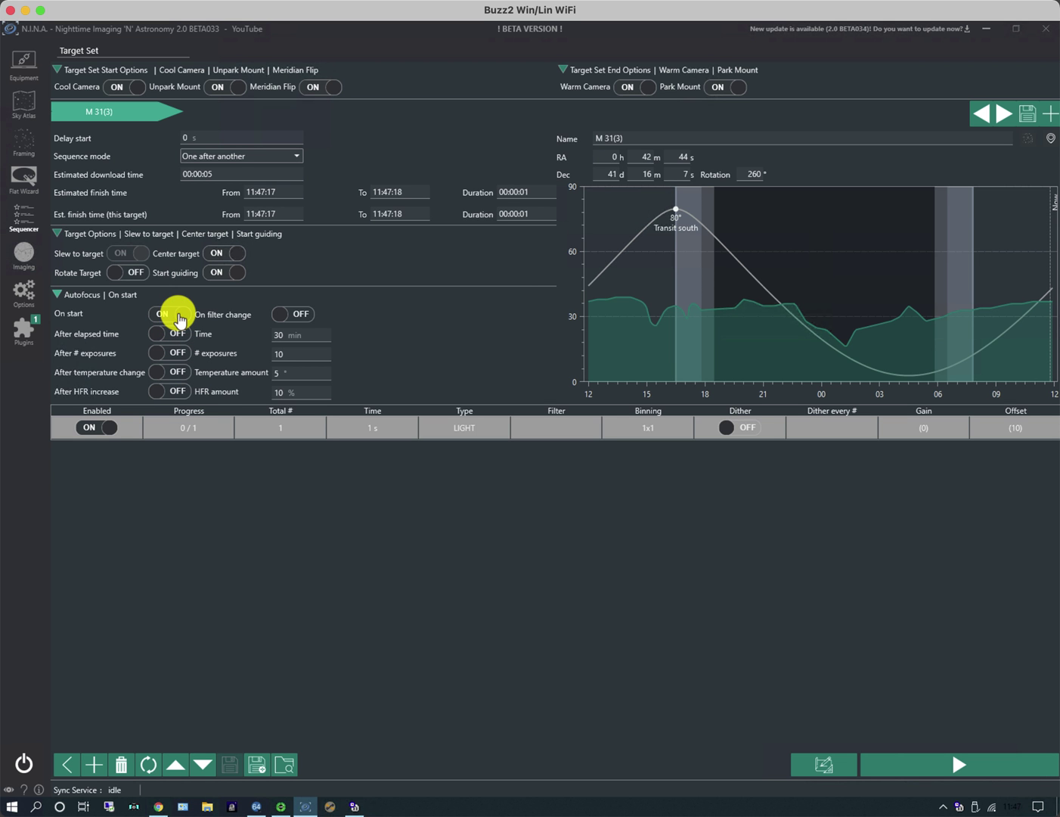
click(178, 374)
double_click(278, 372)
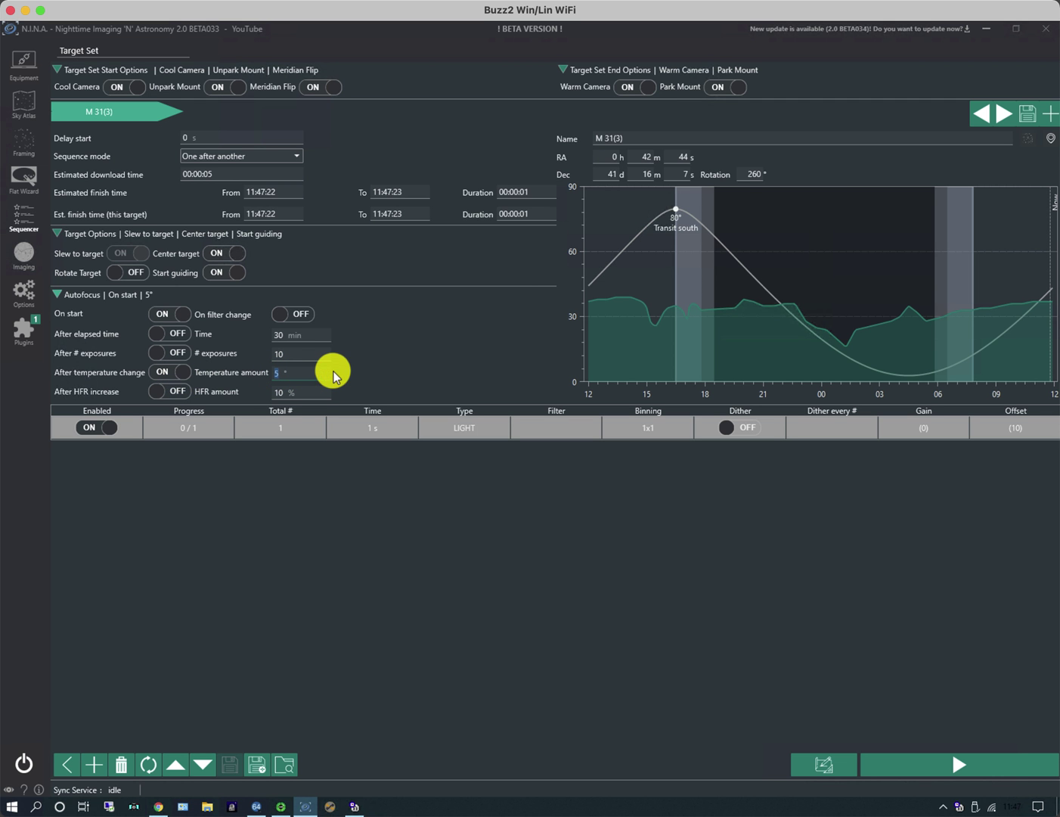
text(1)
double_click(310, 391)
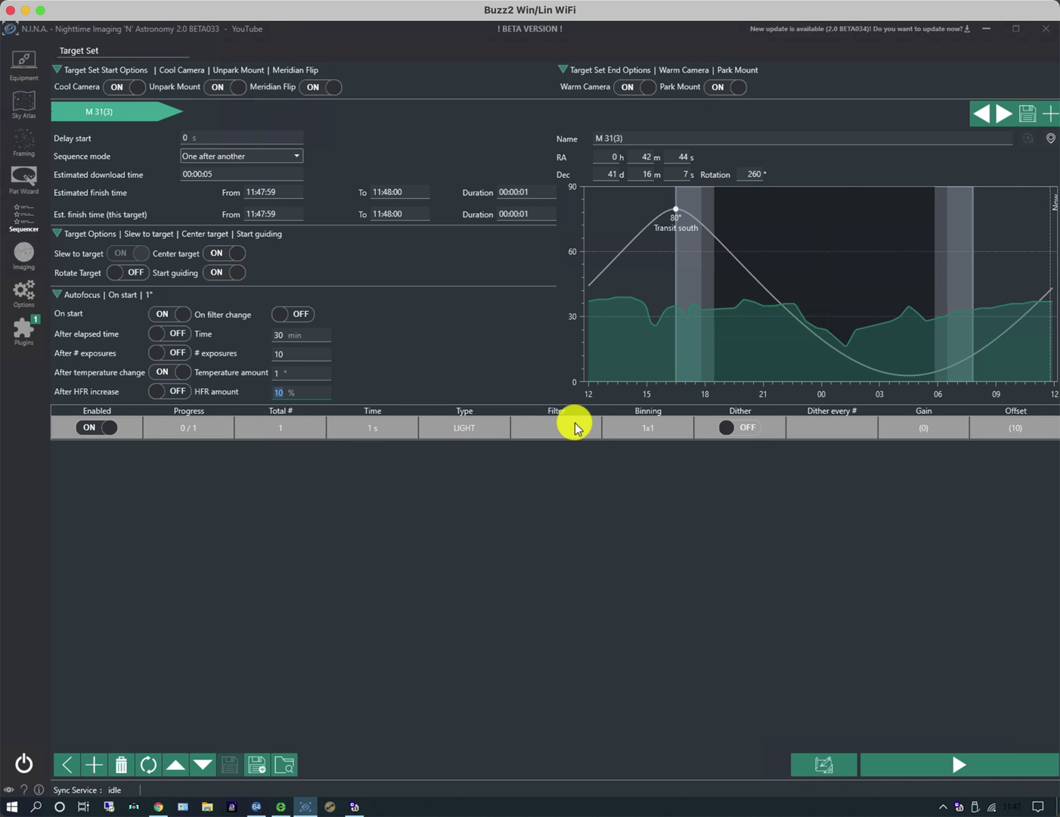
Set the light row to 20 exposures using the Red filter
click(291, 426)
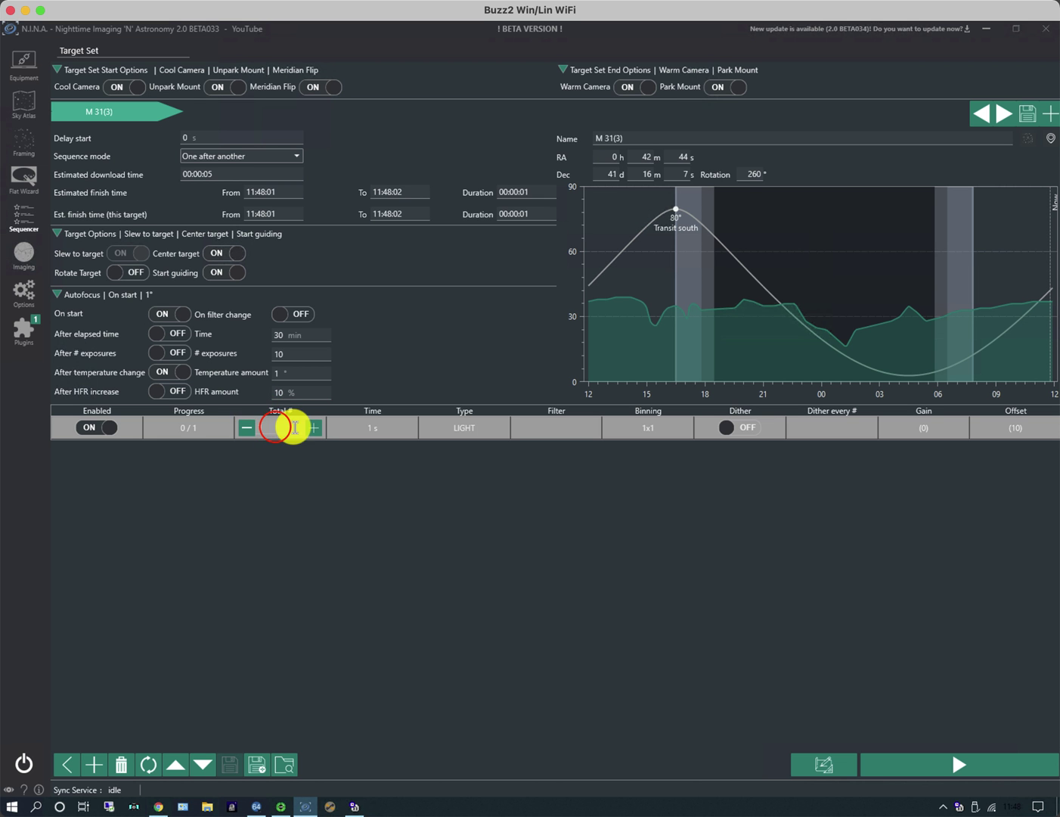
drag(295, 428, 241, 431)
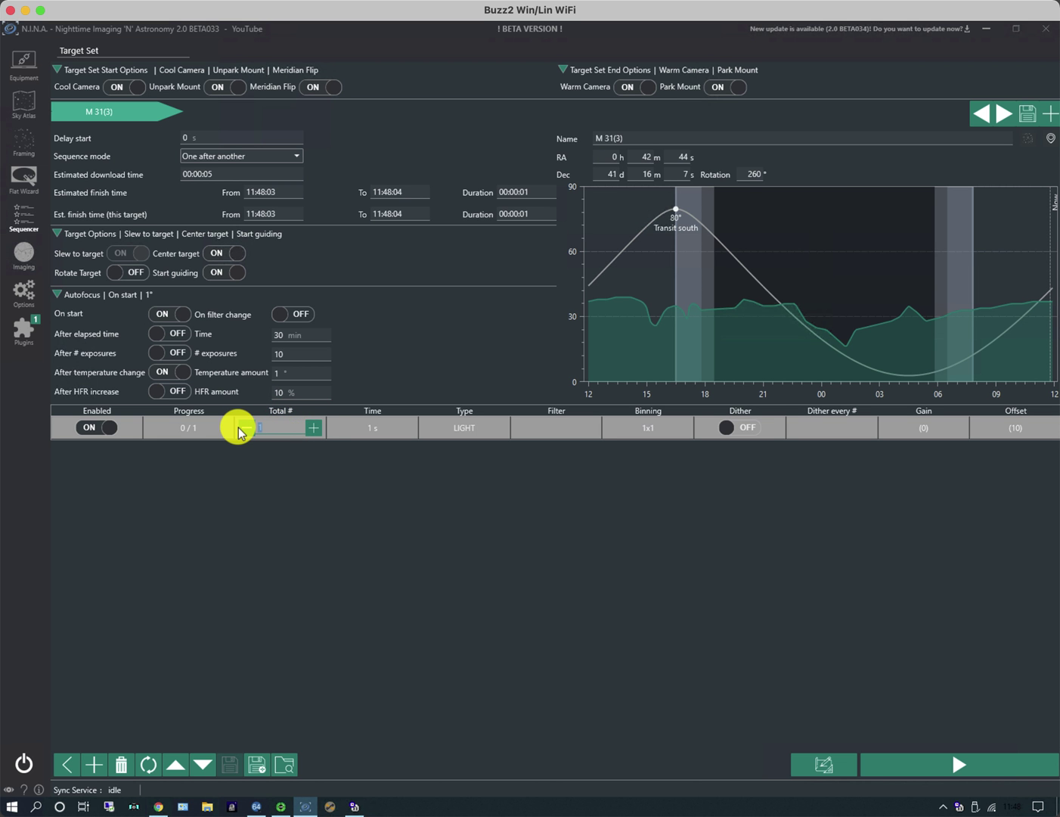
text(20)
click(534, 428)
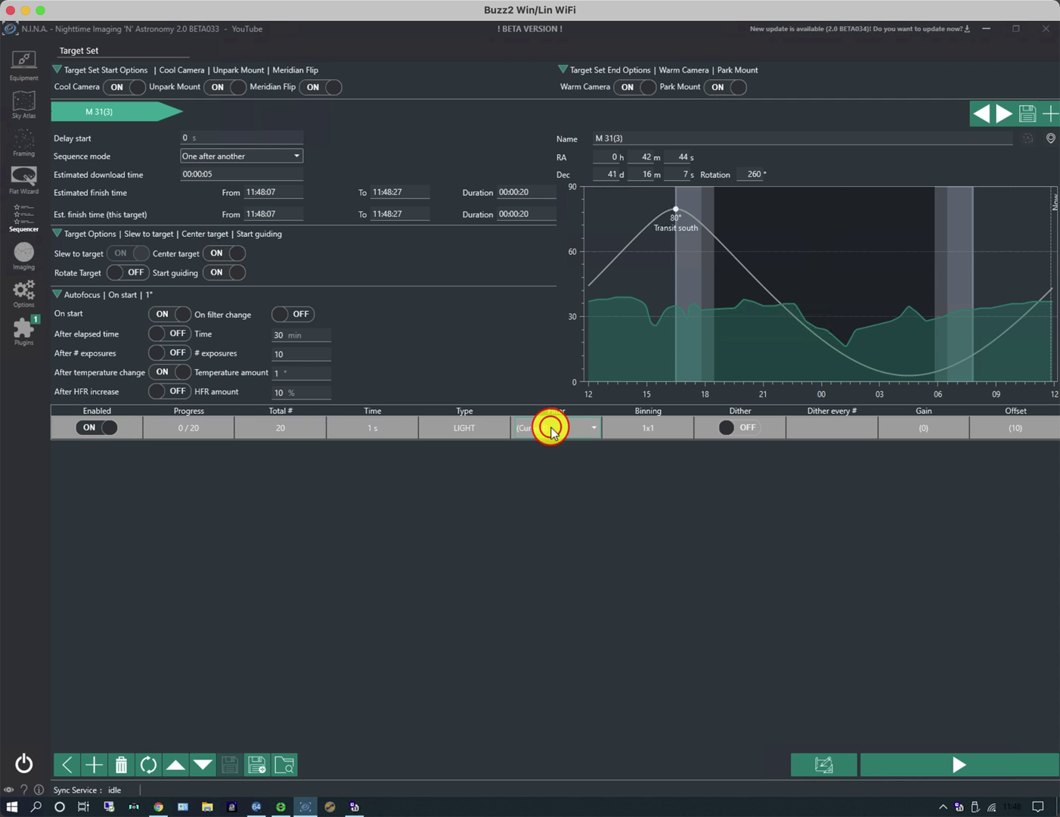
click(550, 428)
click(556, 467)
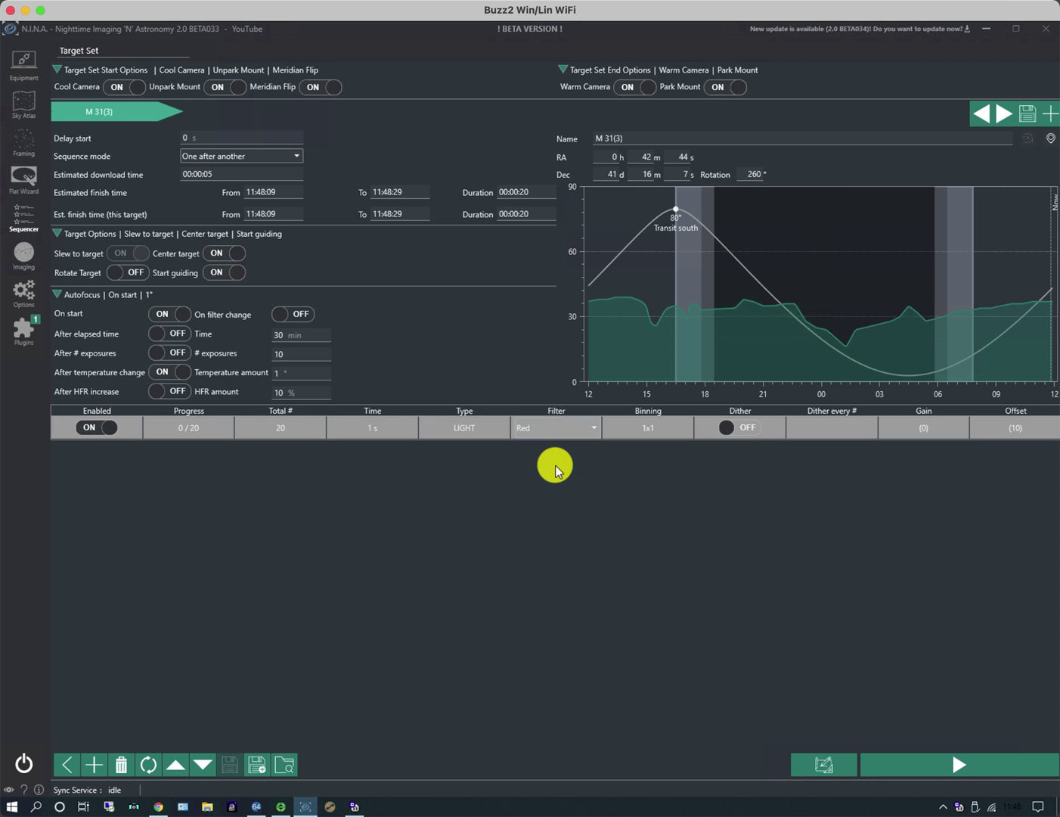
Enable dithering on the Red row with an interval of every 2 exposures
click(745, 429)
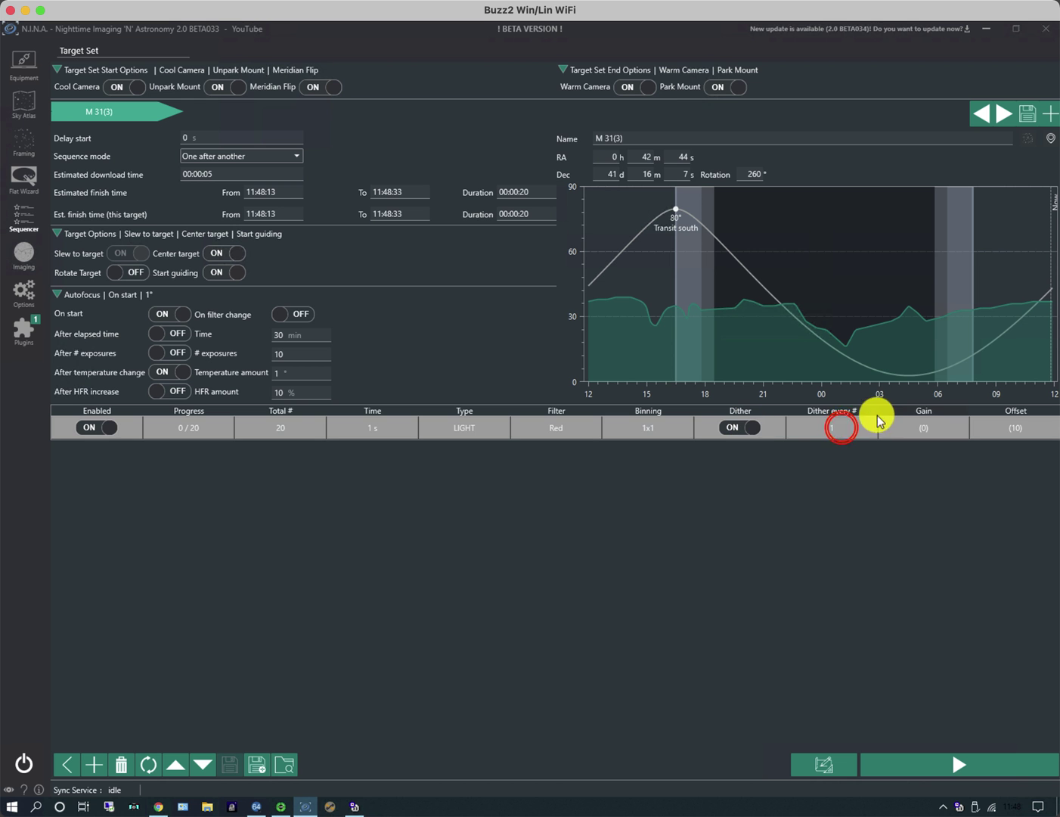
click(834, 429)
click(801, 430)
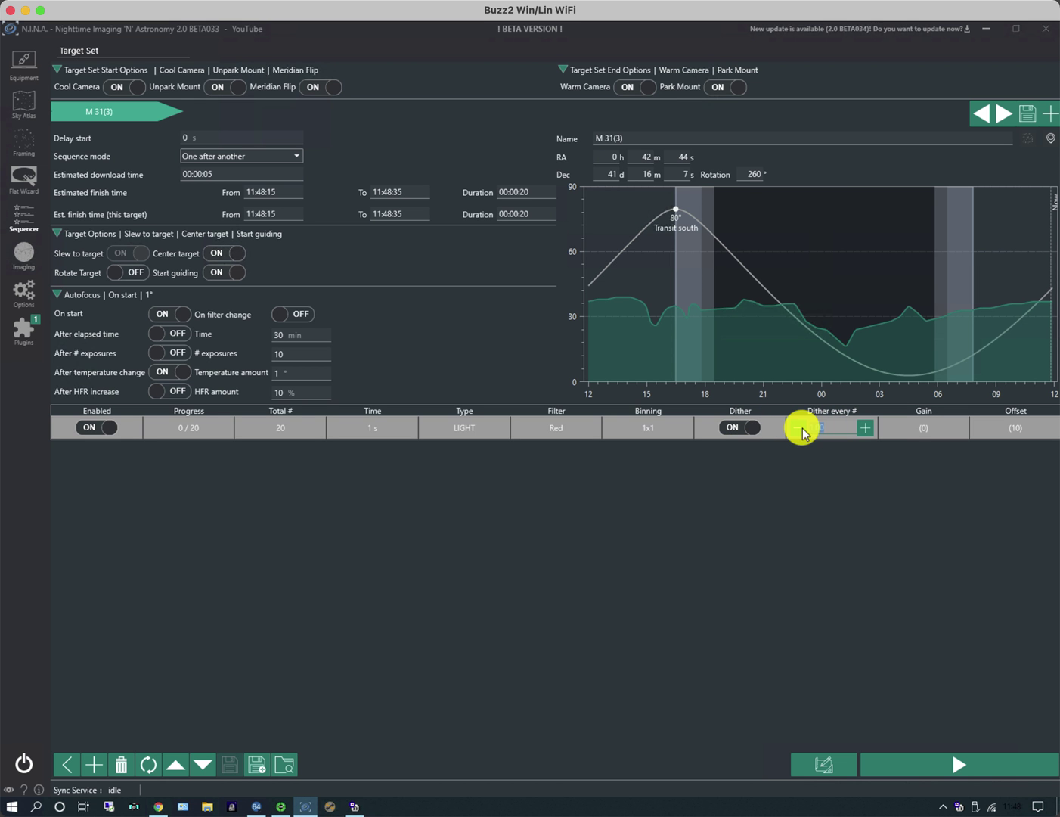
click(865, 429)
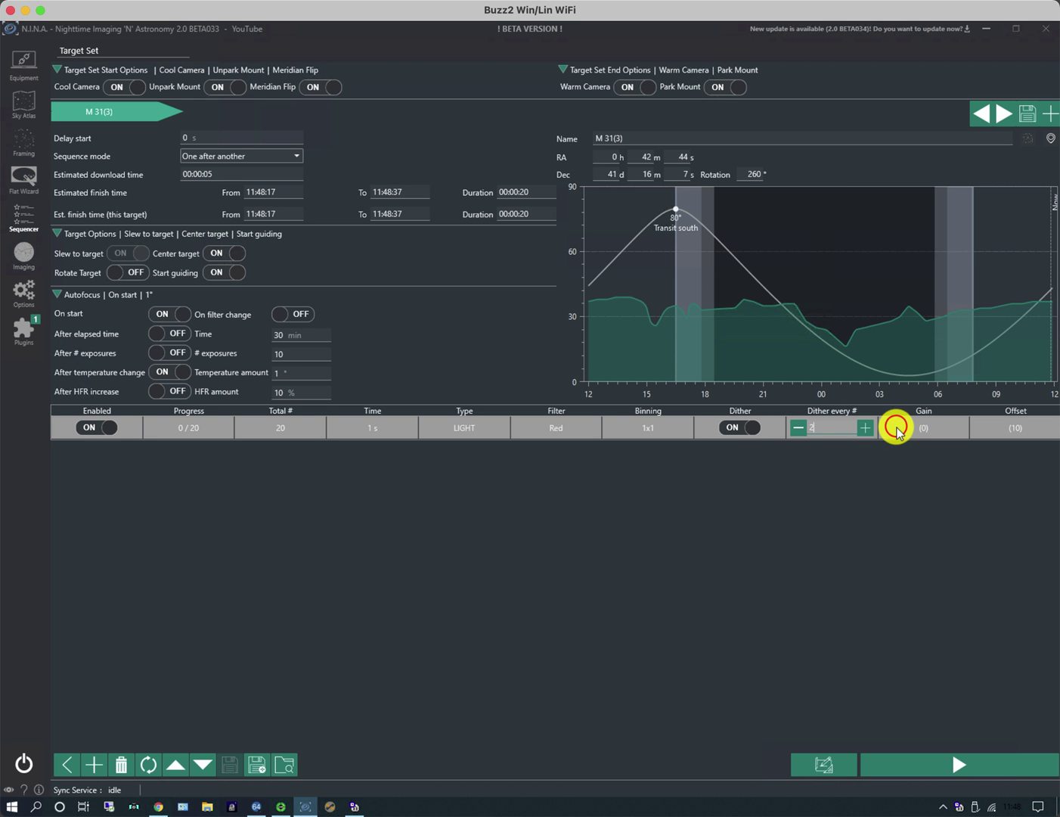
click(897, 429)
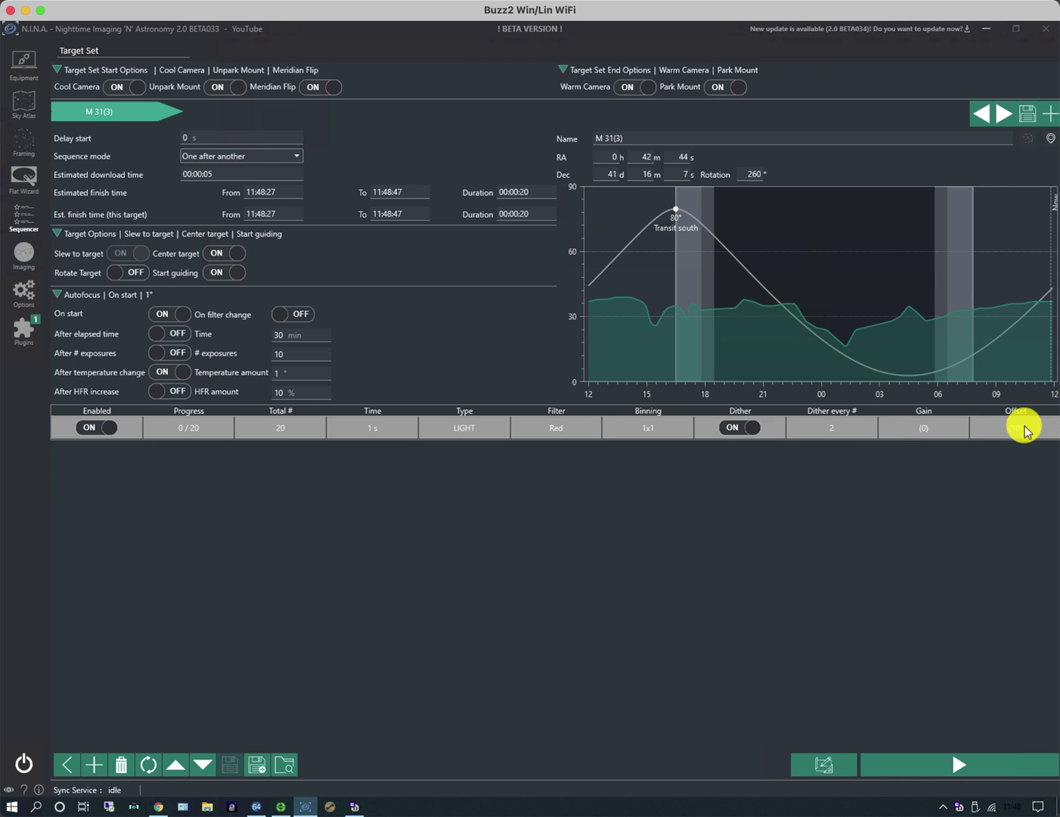
Raise the camera's default gain to 5, then return to the M 31 sequence
click(23, 66)
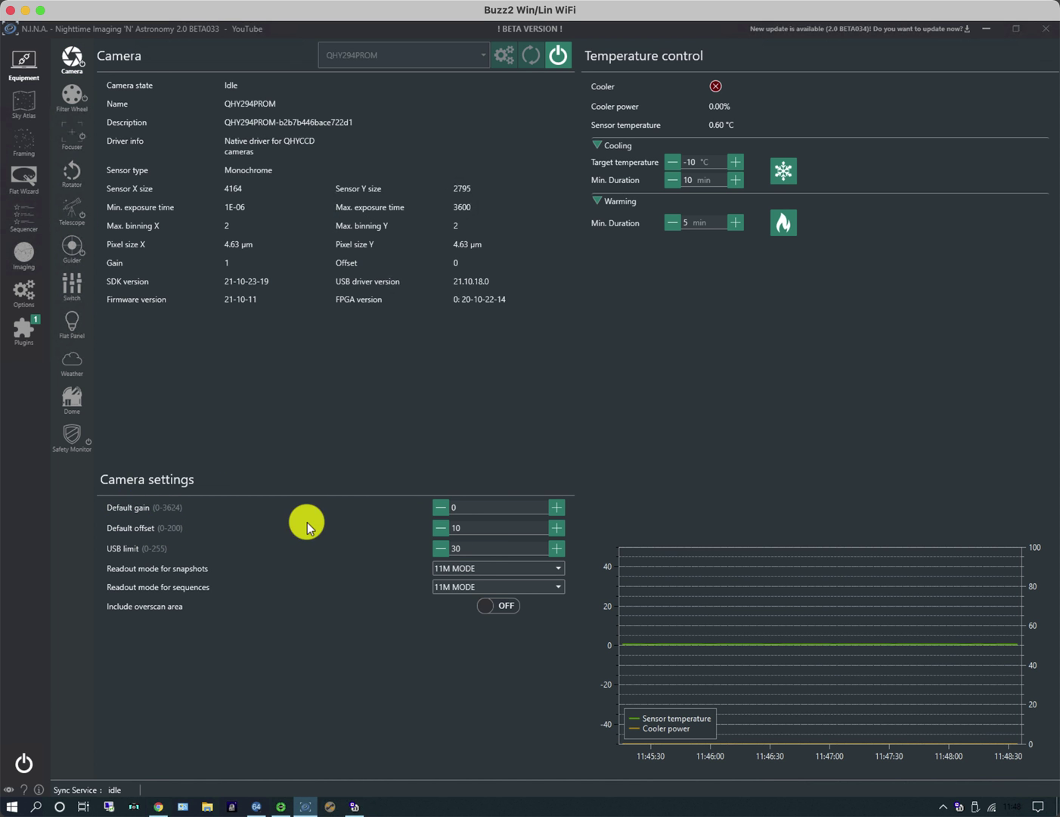
click(557, 507)
click(556, 508)
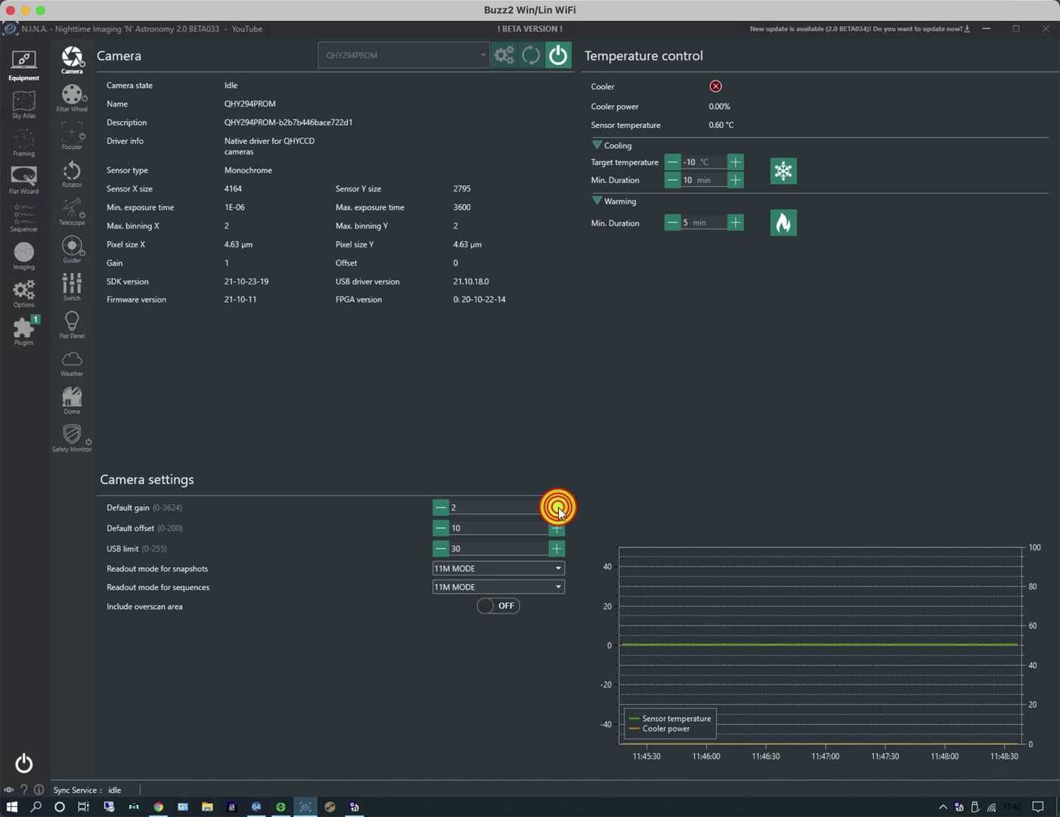
click(557, 507)
click(557, 508)
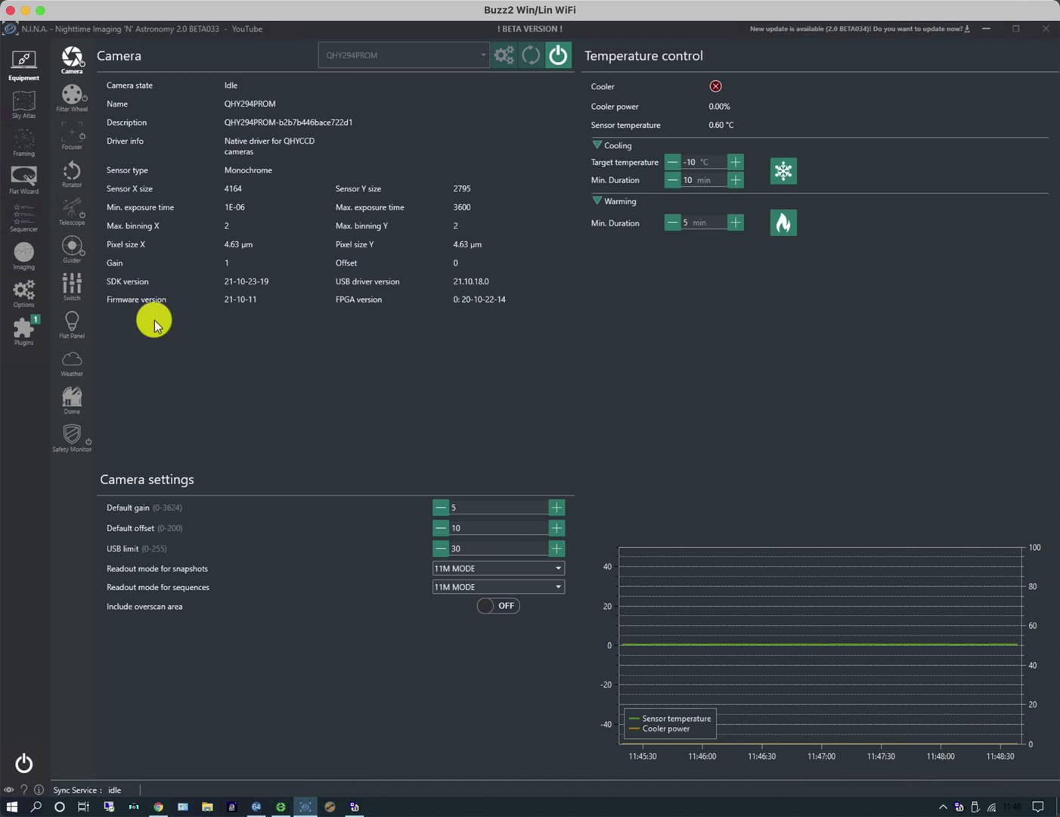
click(20, 211)
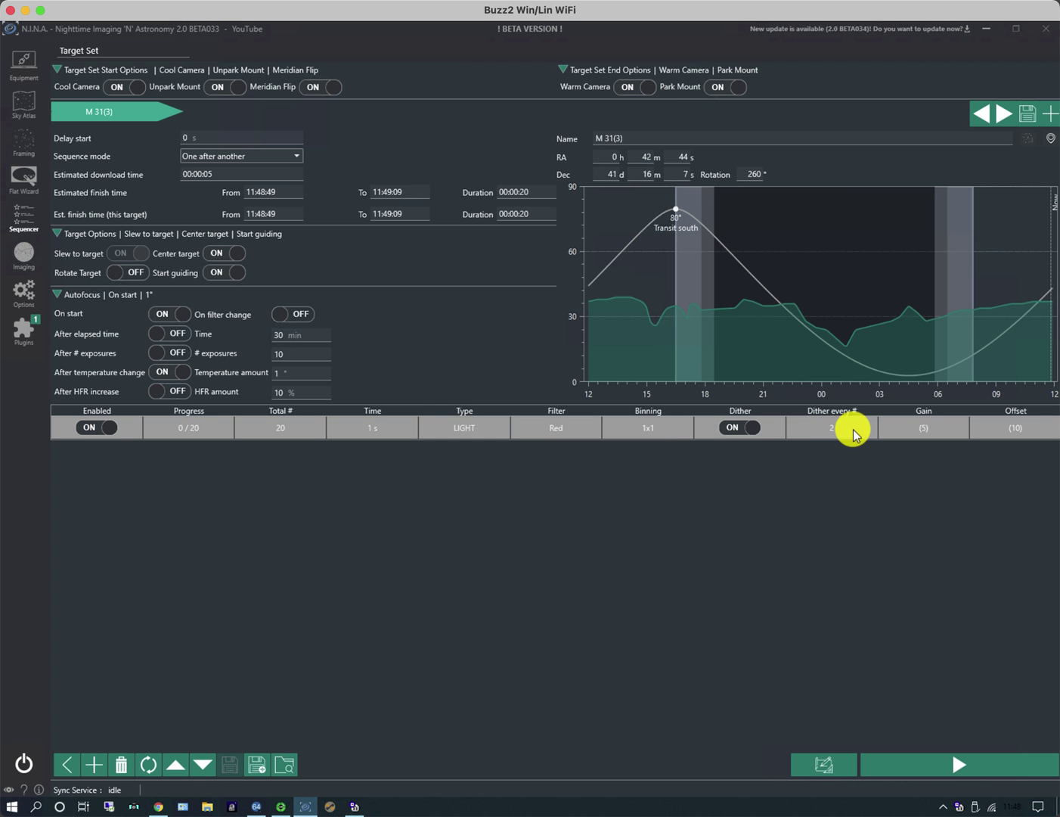
Add two more light rows and set their filters to Green and Blue
click(91, 769)
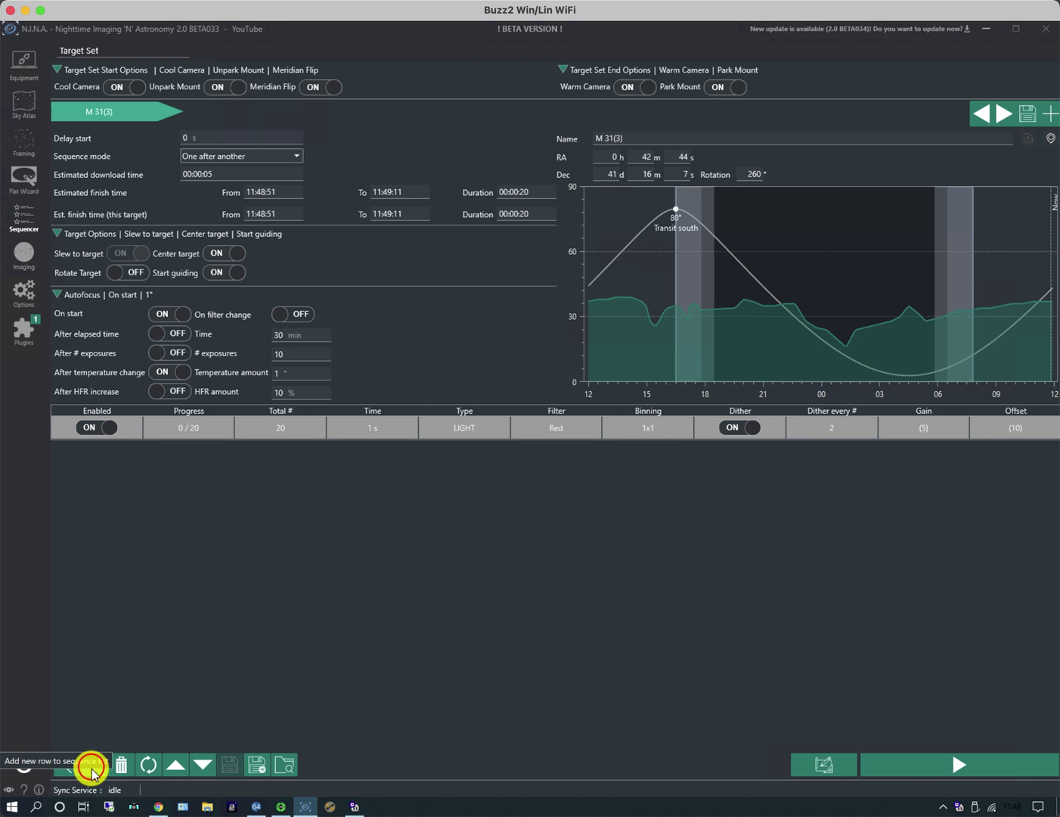
click(92, 769)
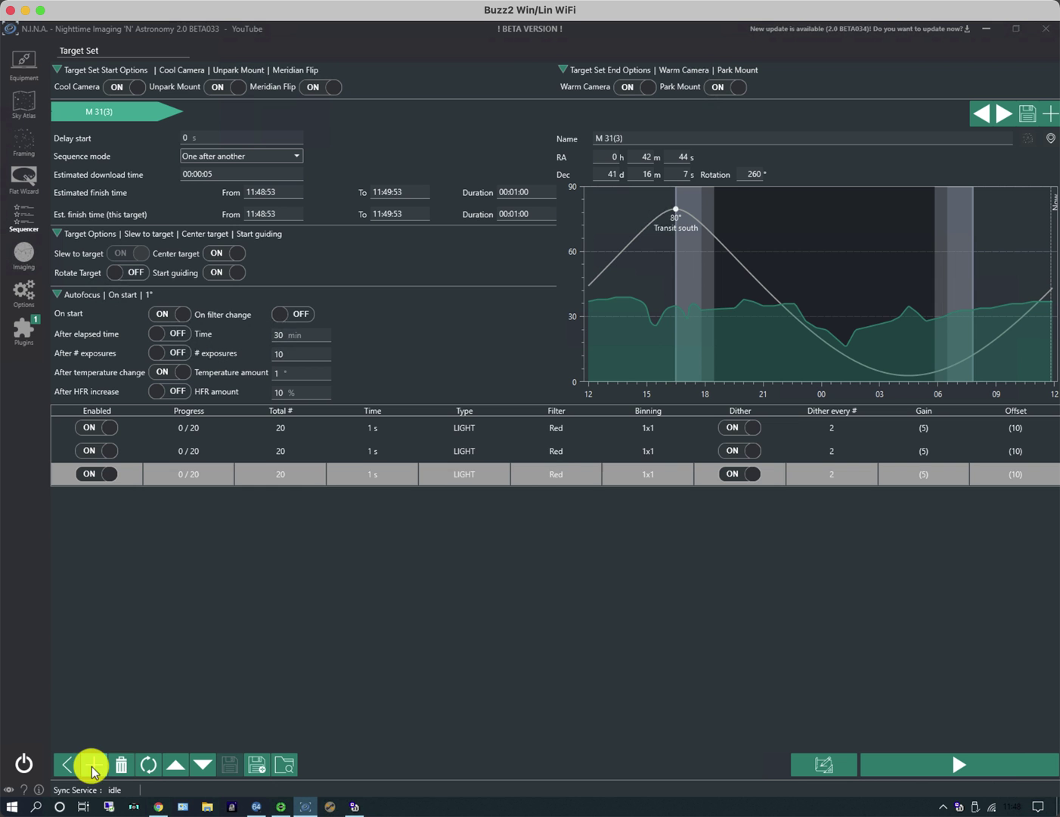
click(551, 452)
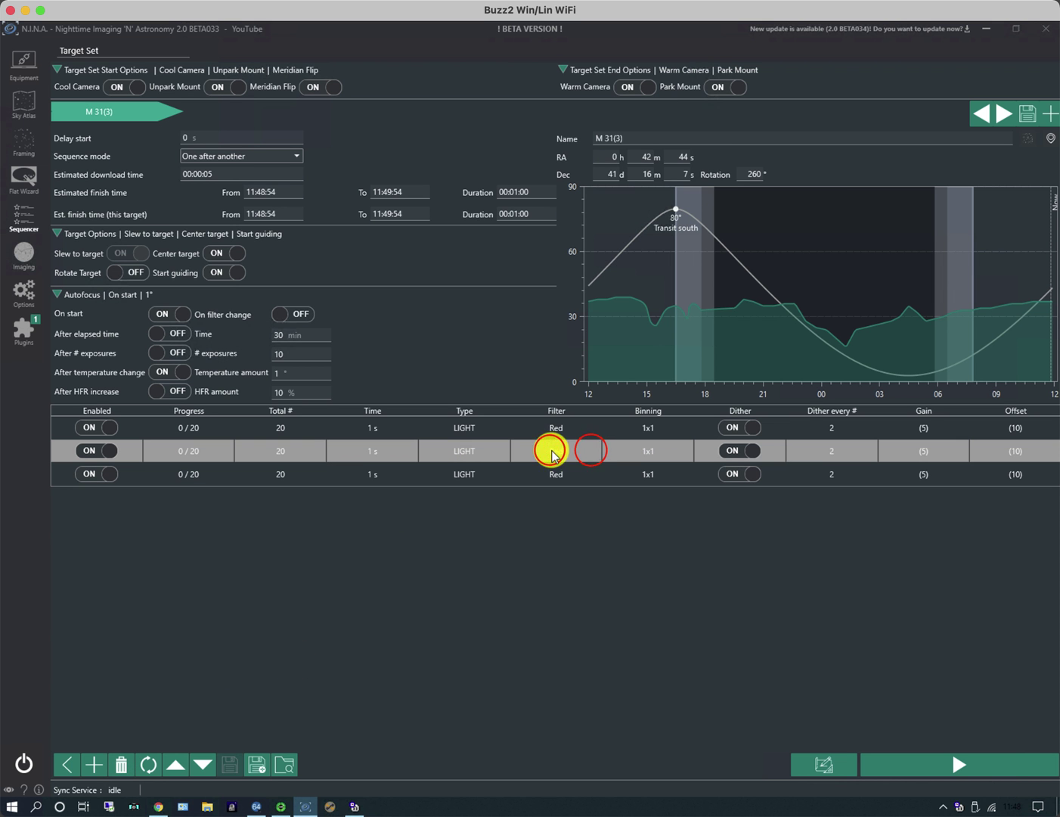
click(592, 451)
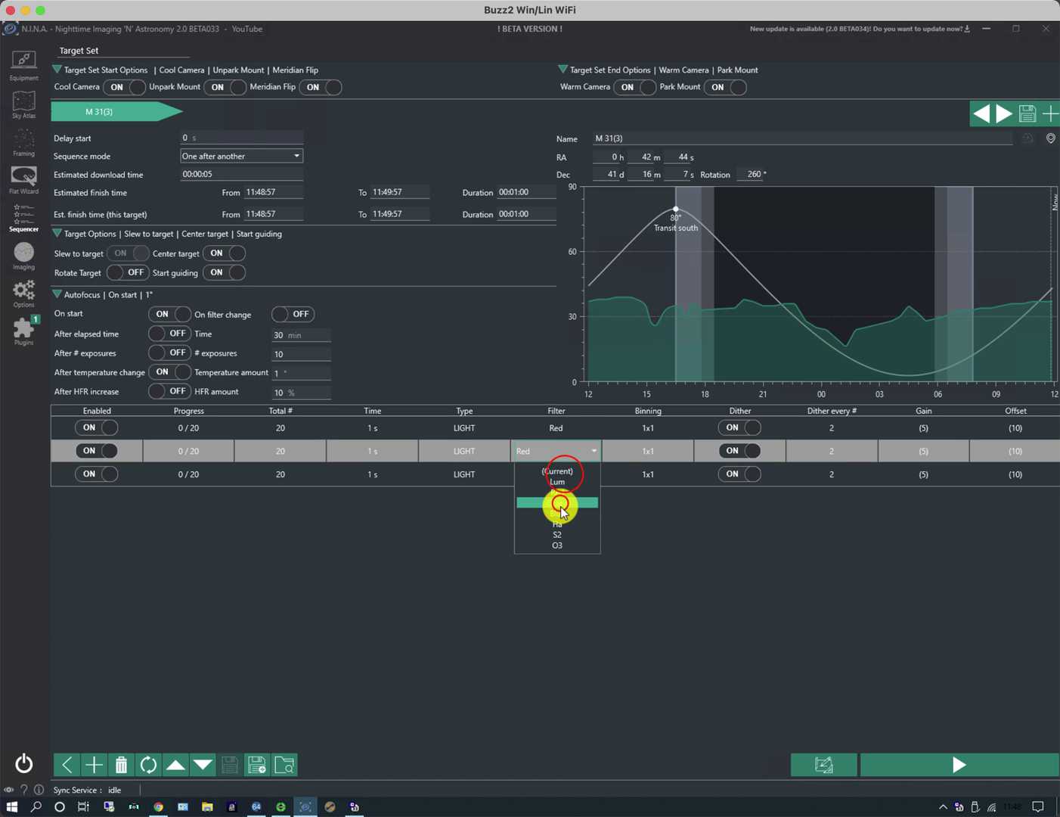
click(559, 501)
click(595, 477)
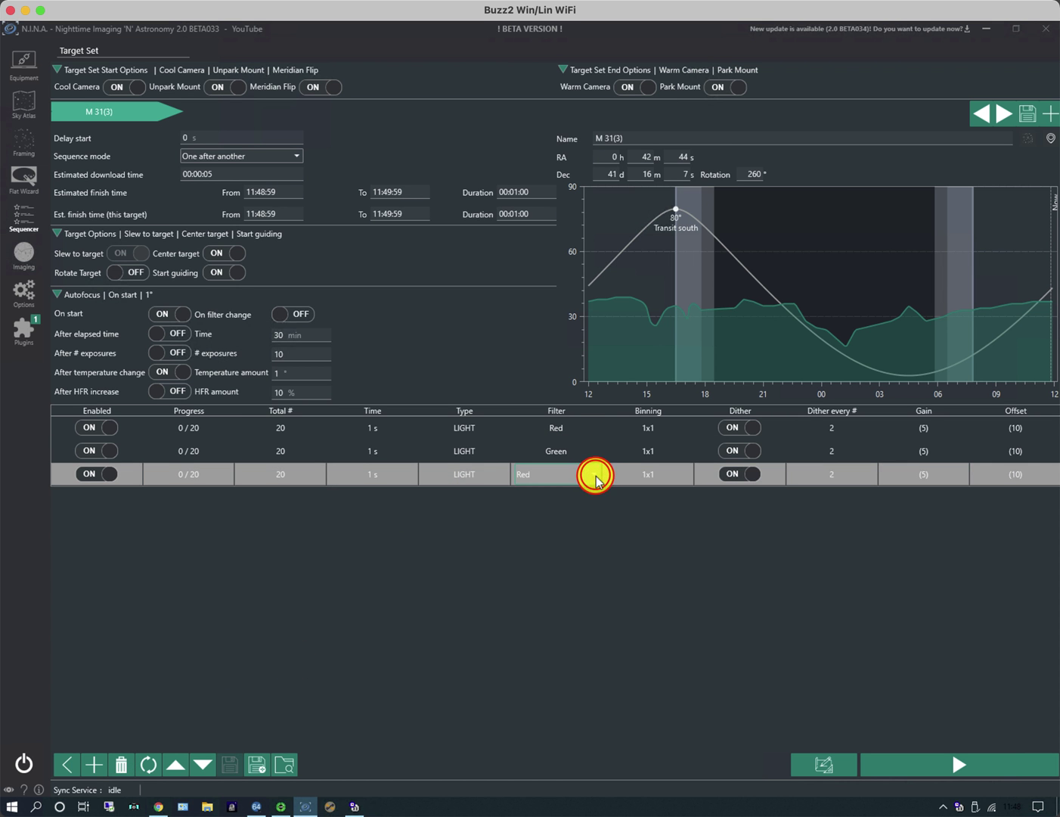
click(595, 475)
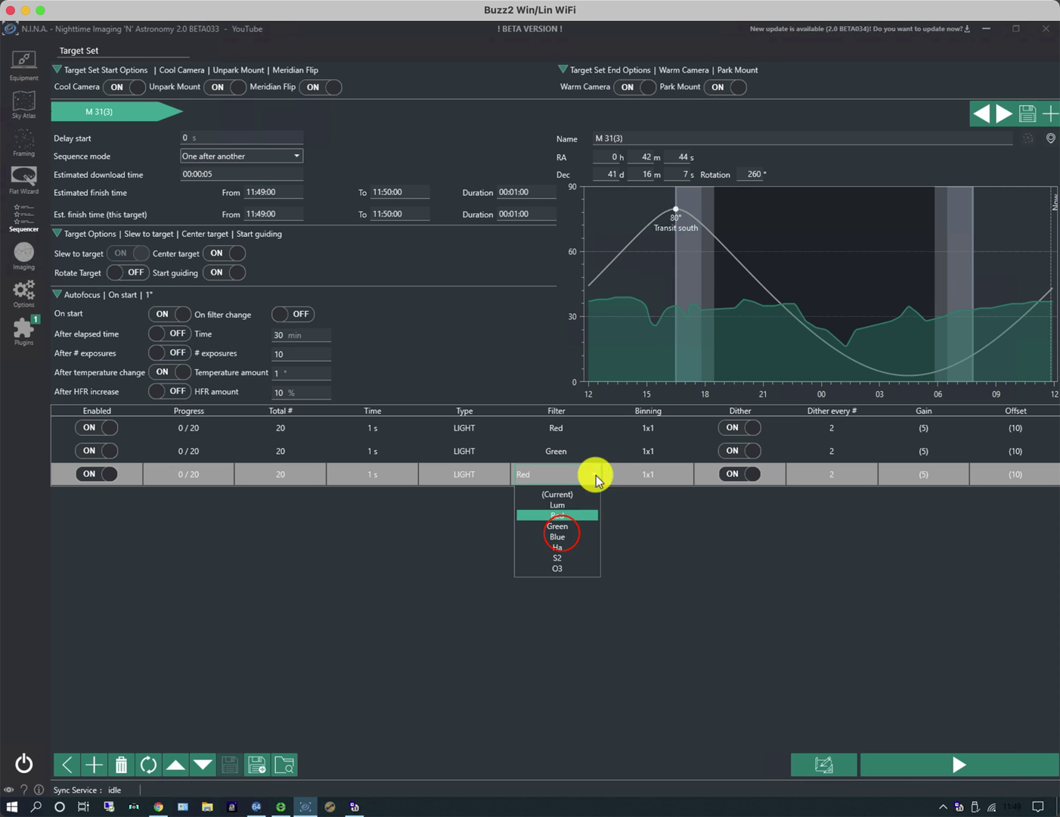
click(565, 534)
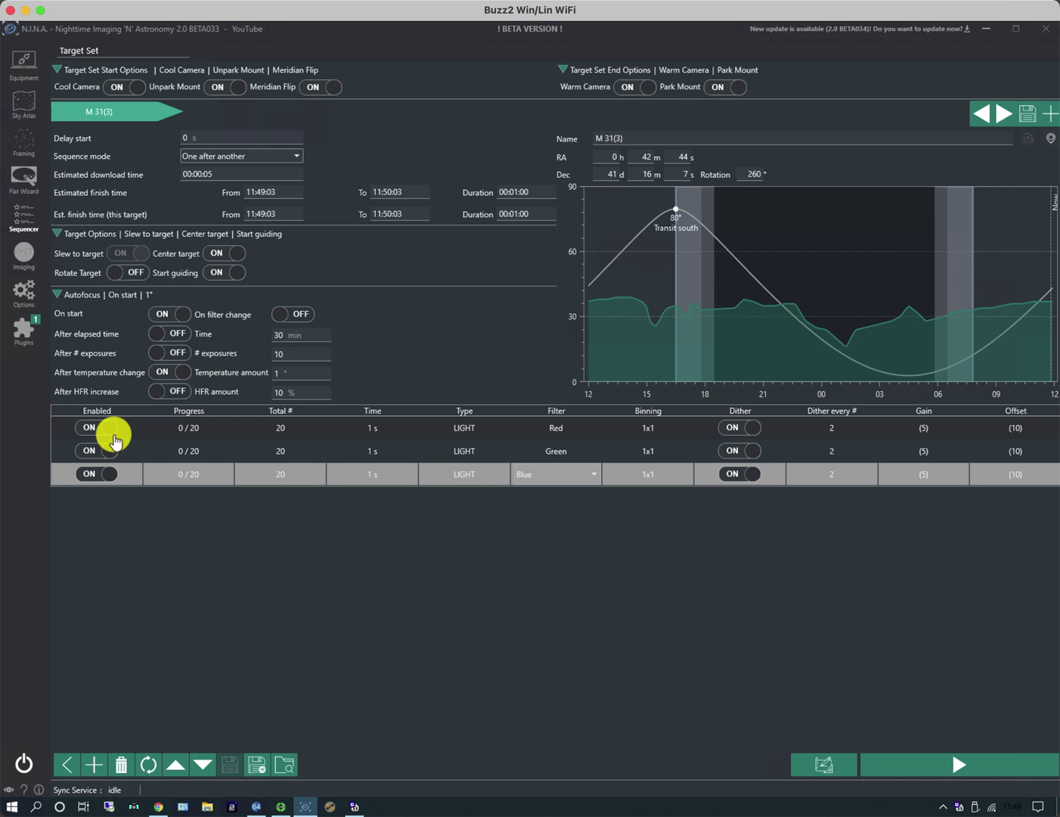
Move the Blue row up and back to last place, then disable and re-enable it
click(175, 766)
click(174, 767)
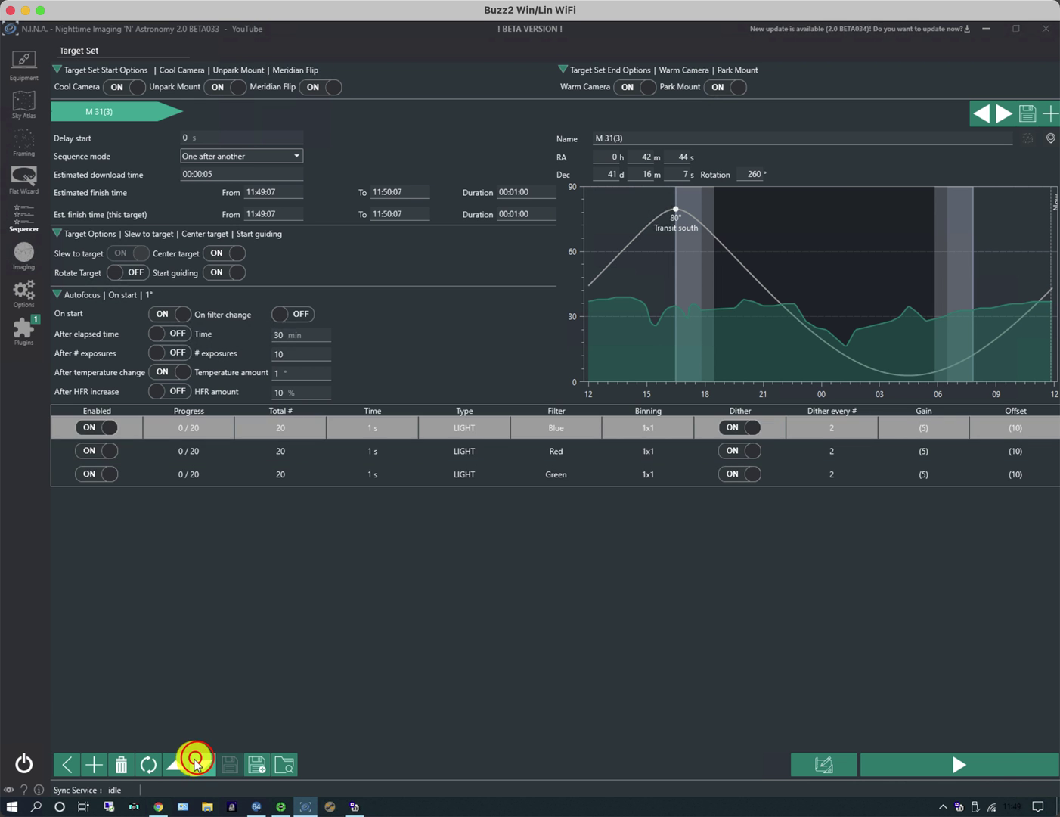
click(198, 765)
click(199, 764)
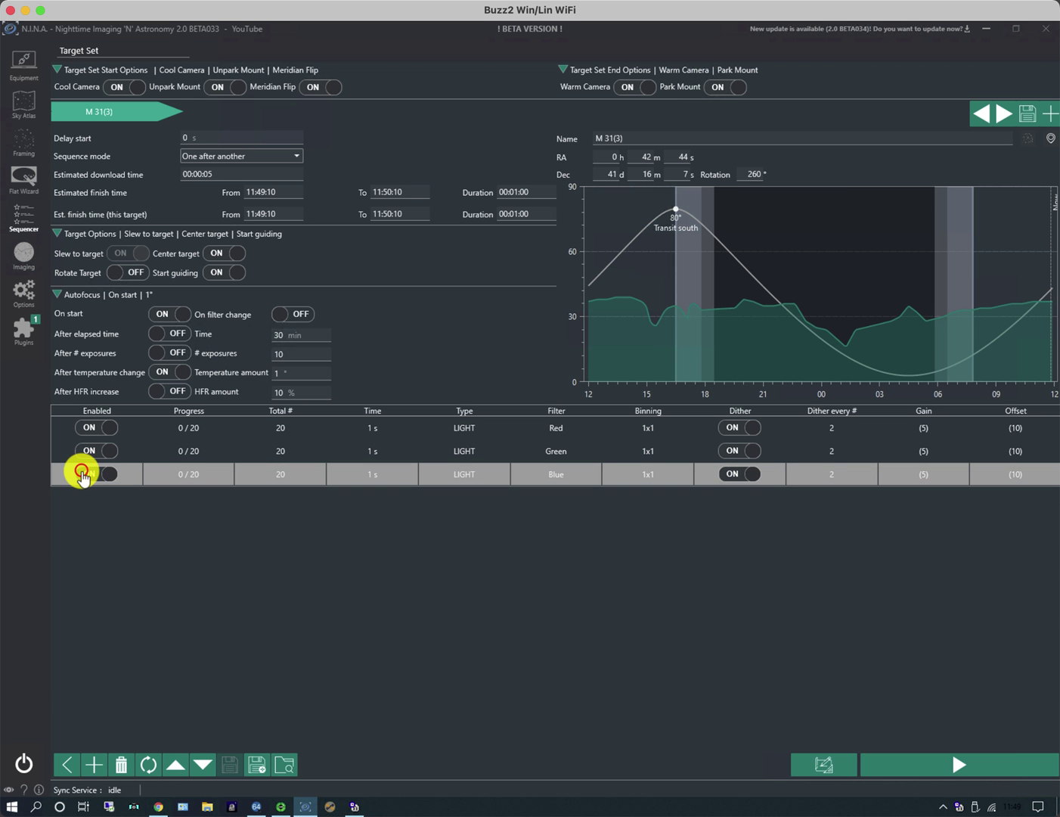
click(82, 474)
click(106, 474)
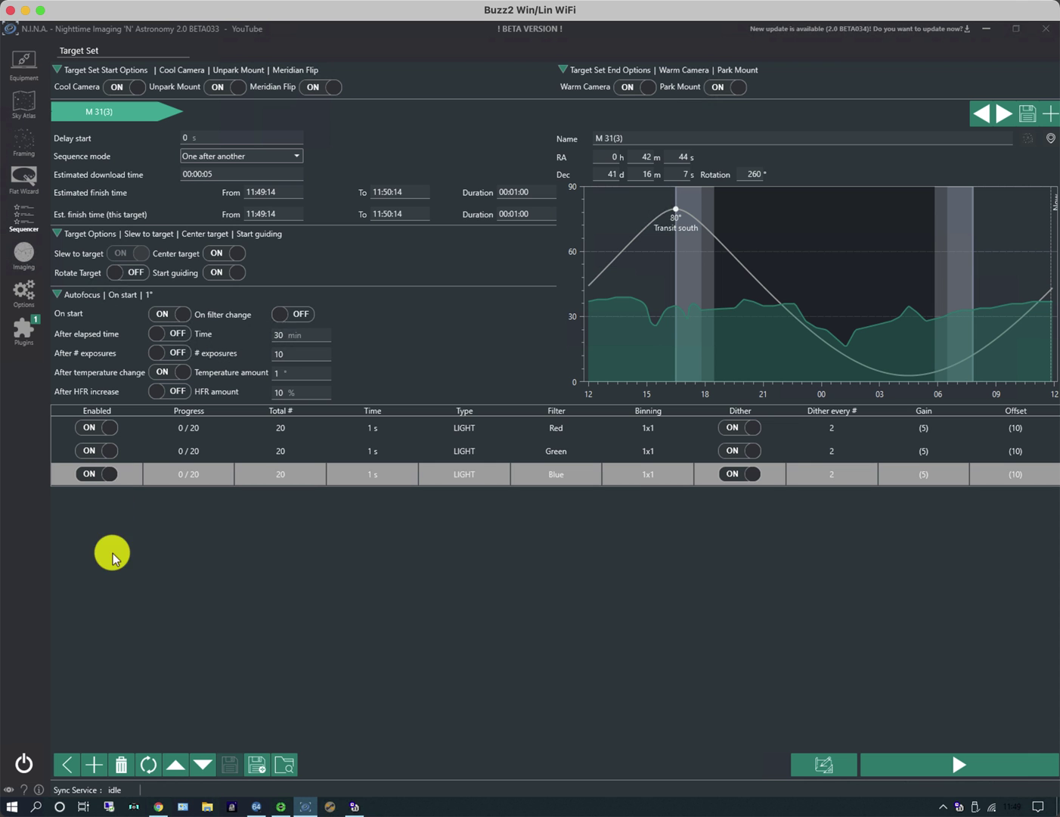
Save the sequence as M 31(3).xml in the Sequences folder, replacing the existing file
click(254, 769)
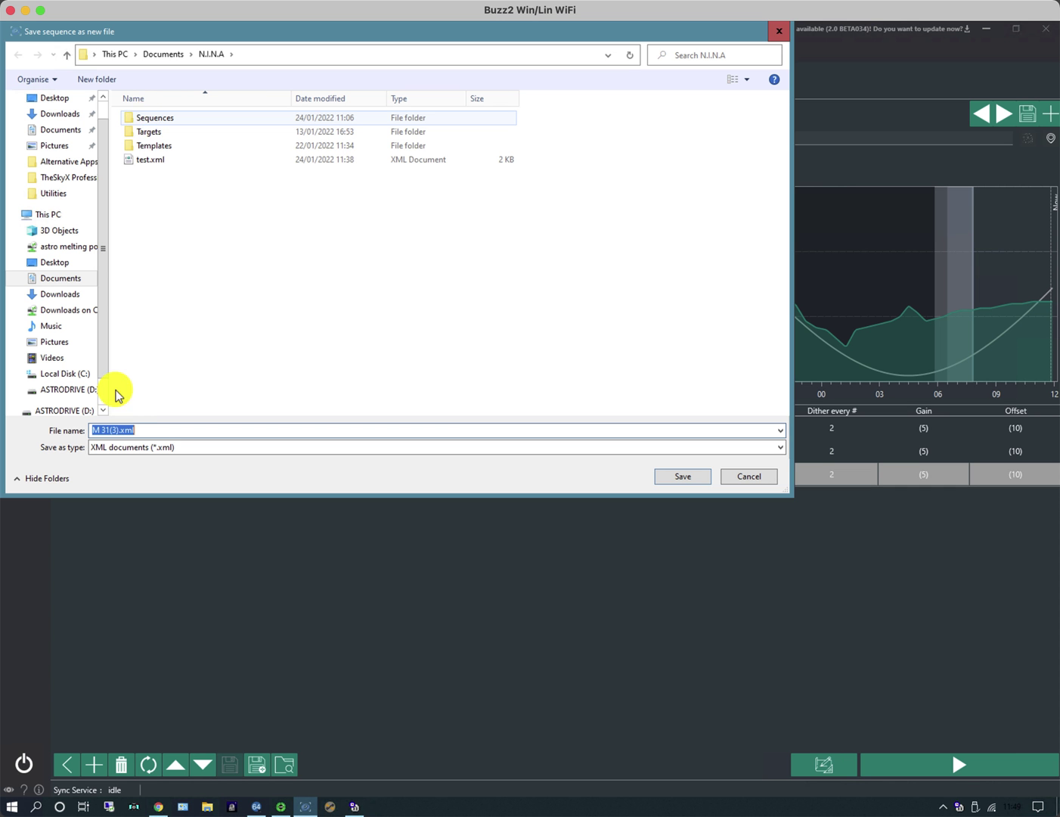
click(138, 117)
double_click(142, 118)
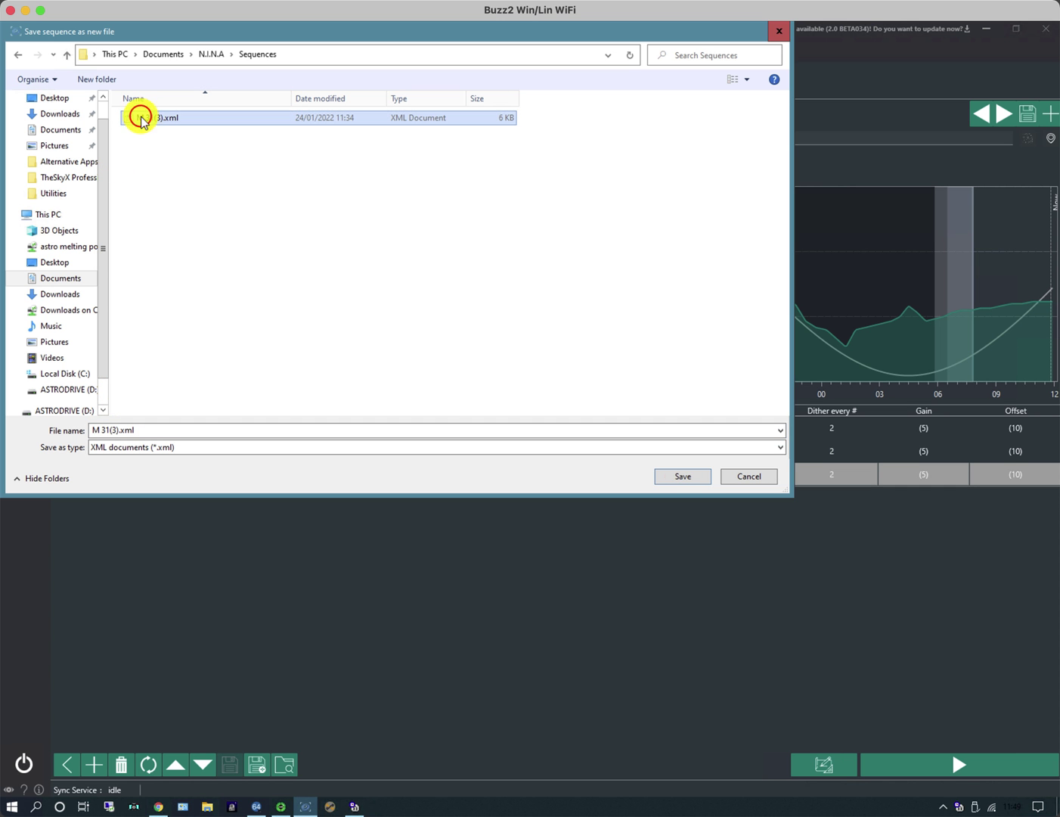
click(682, 475)
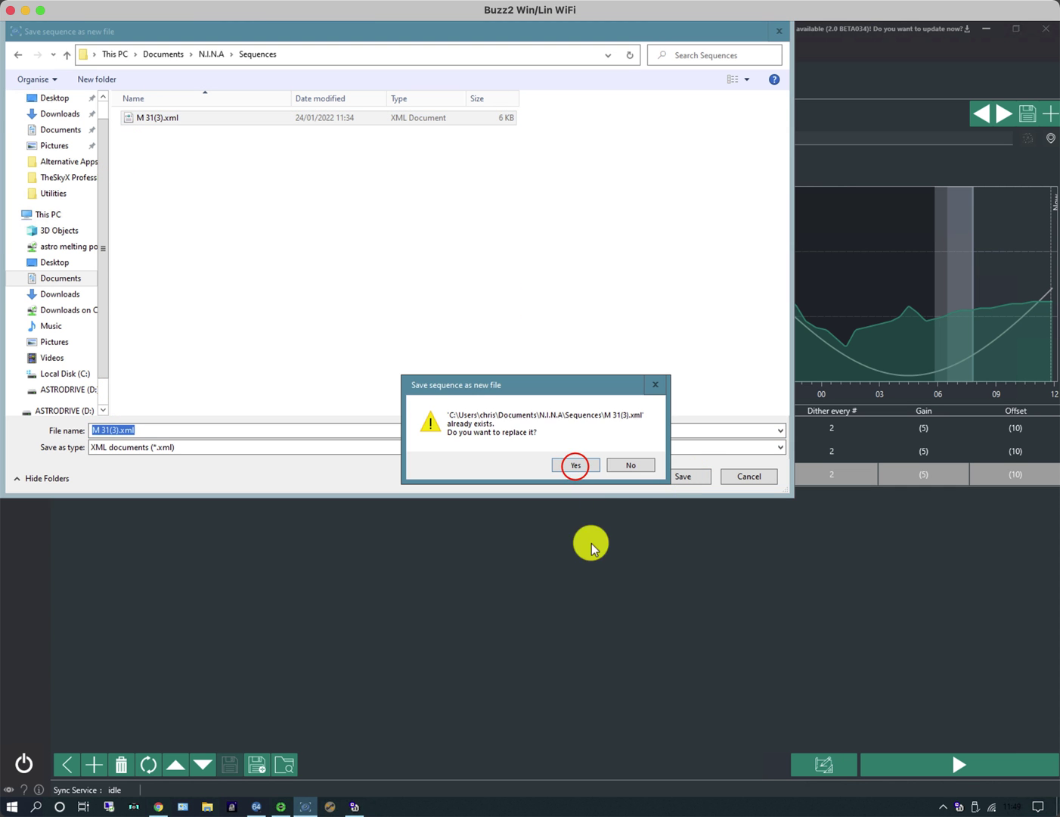
click(576, 465)
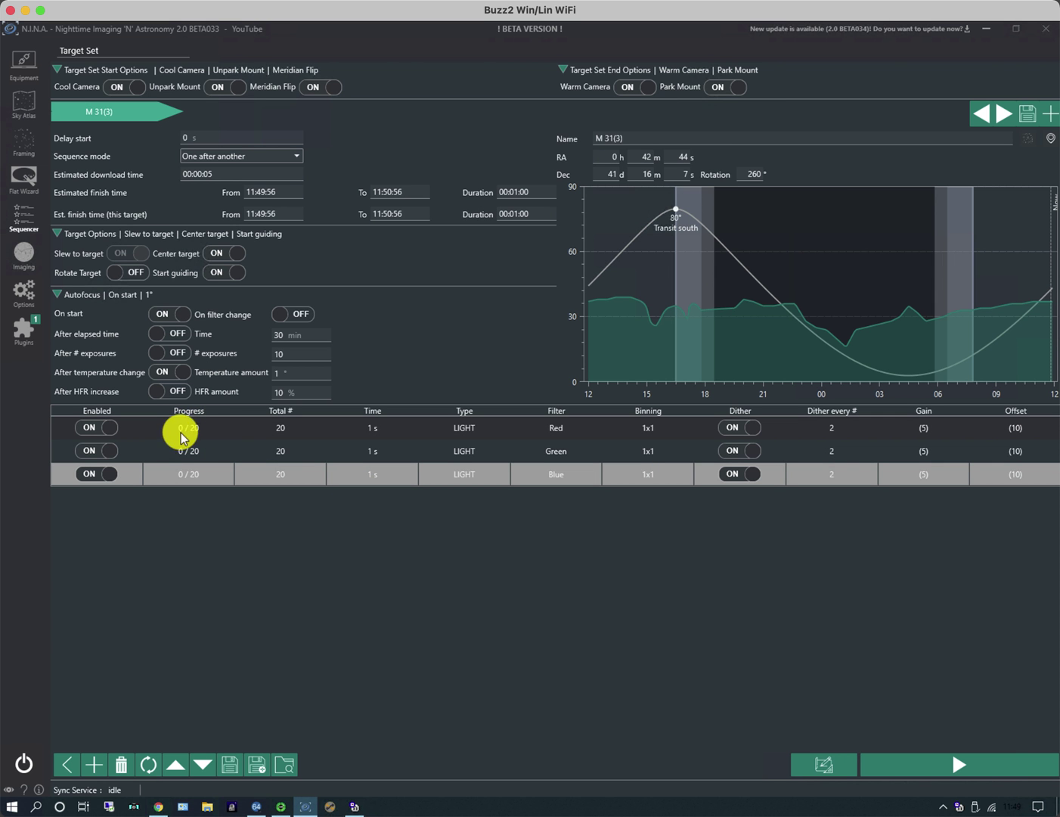
Switch the M 31 sequence mode to Loop and check the loop total of 20
click(249, 155)
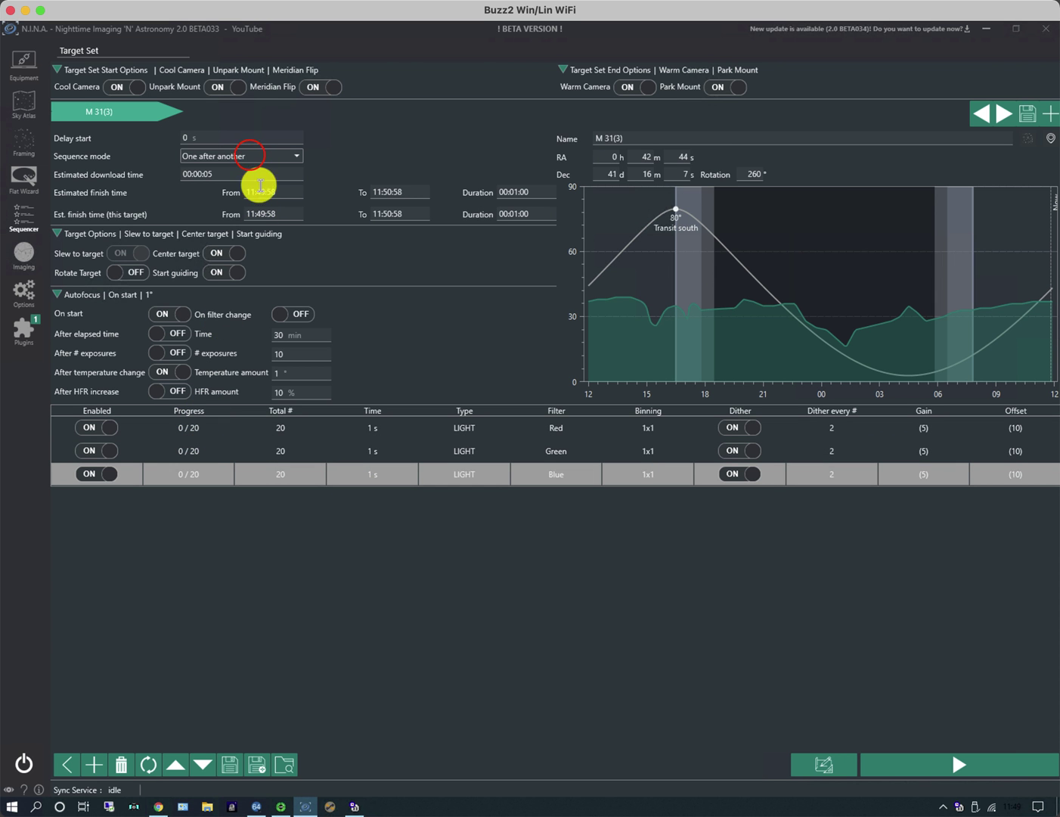
click(254, 155)
click(250, 177)
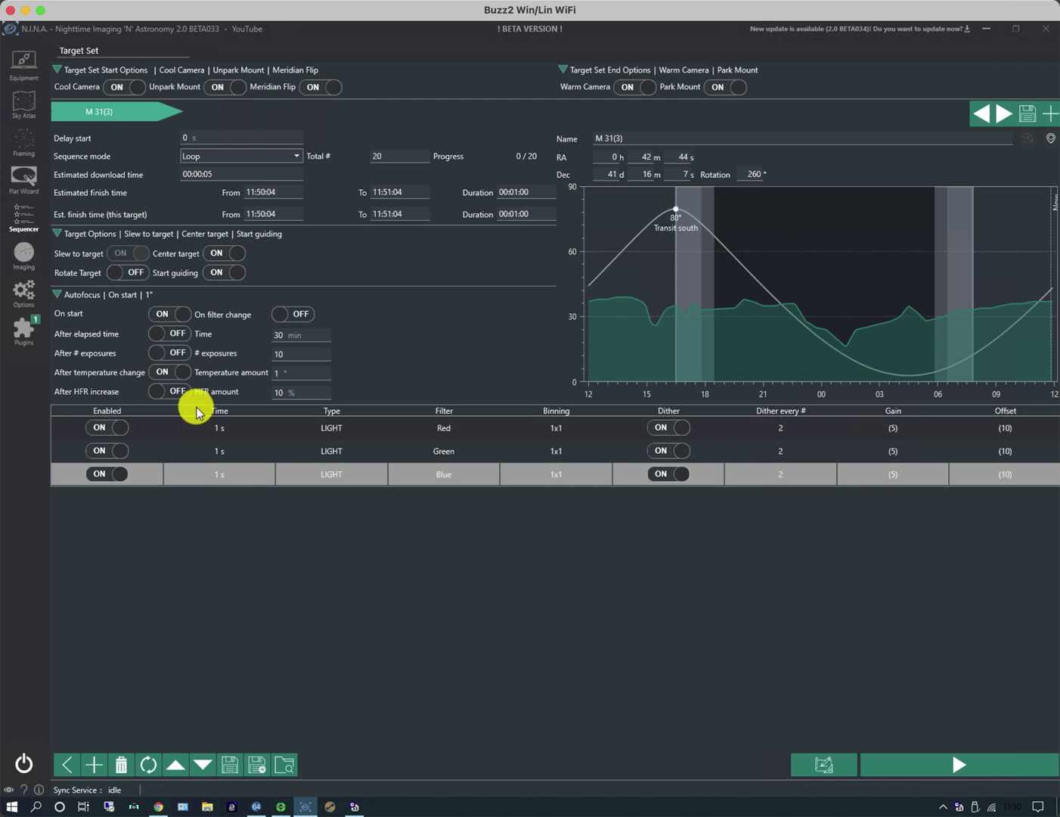
click(387, 155)
double_click(386, 155)
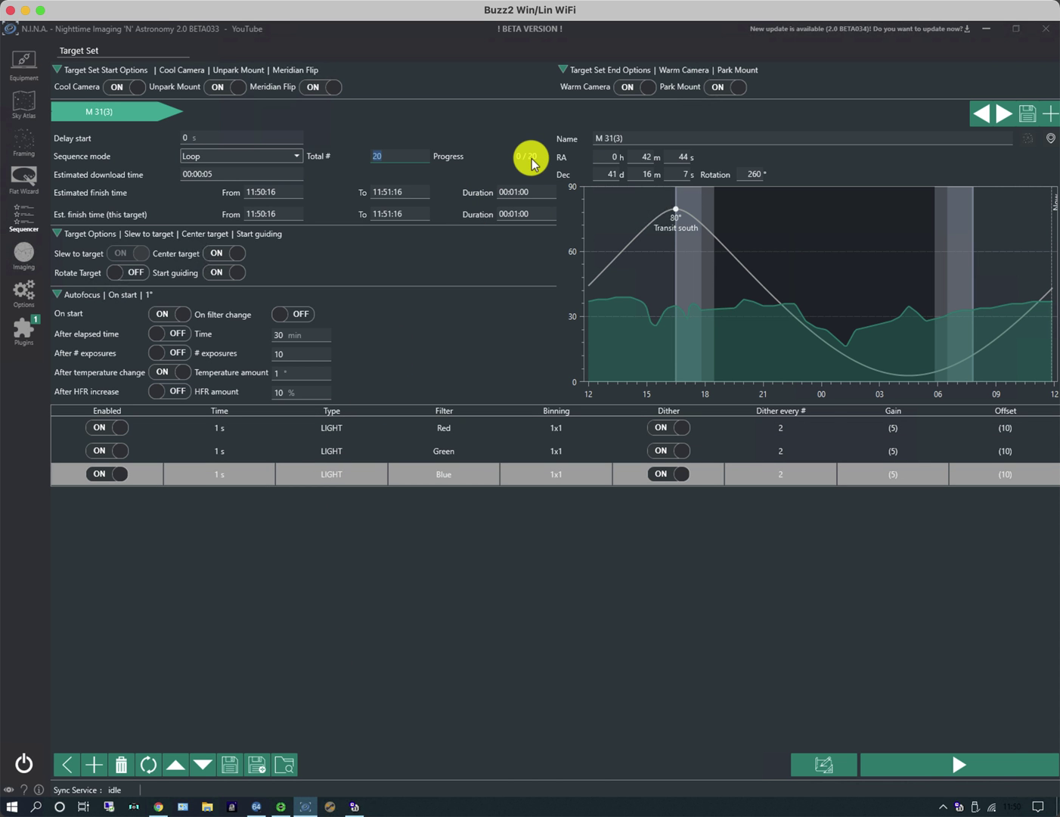
mouse_move(67, 111)
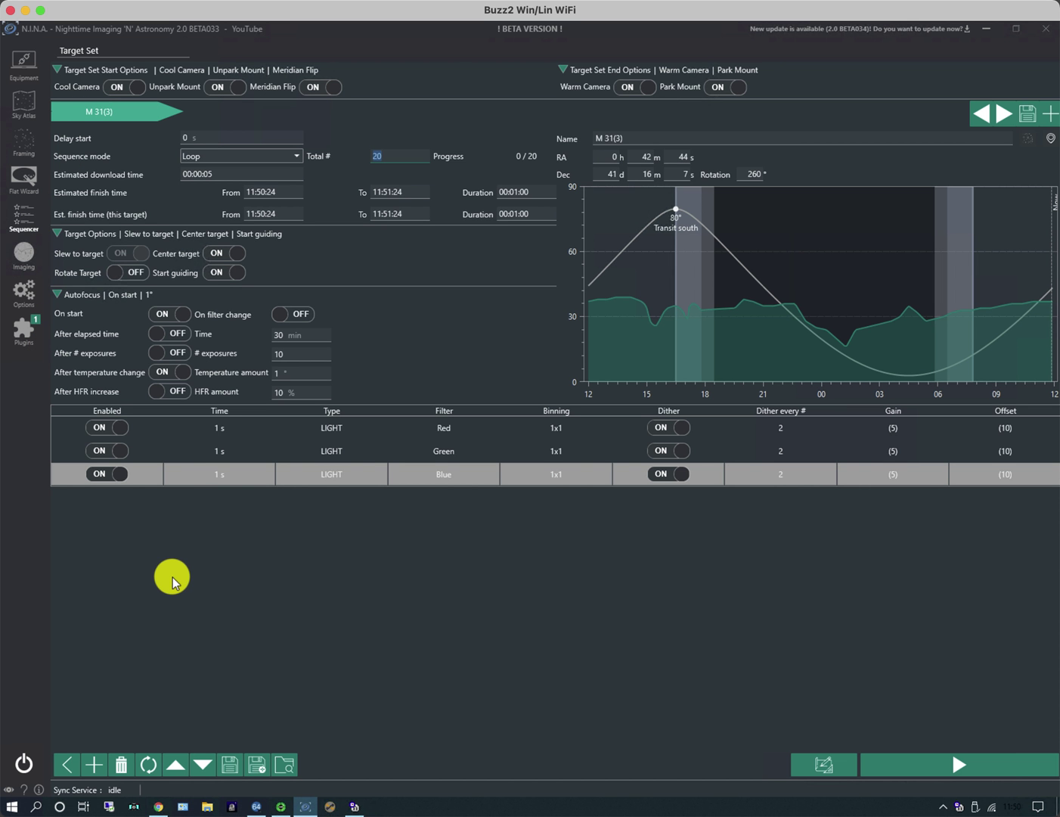
Frame M 45 with its sky image and add it to the Simple Sequencer
click(25, 142)
click(228, 122)
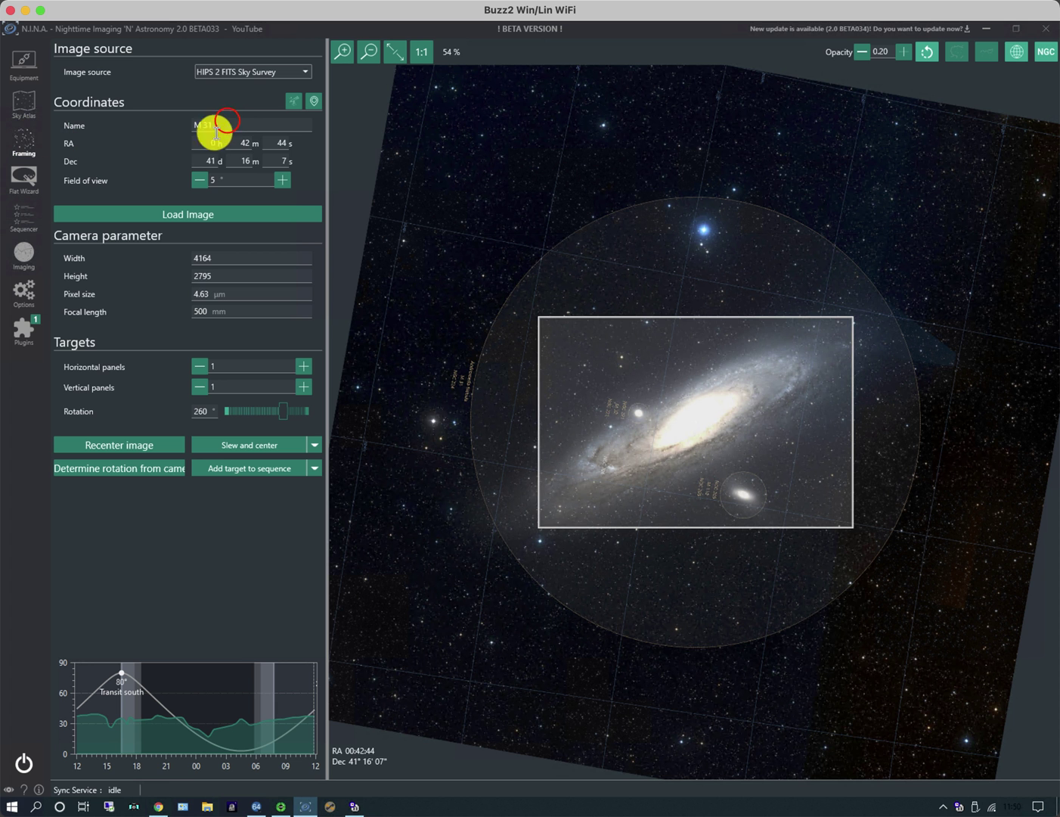
key(BackSpace)
text(45)
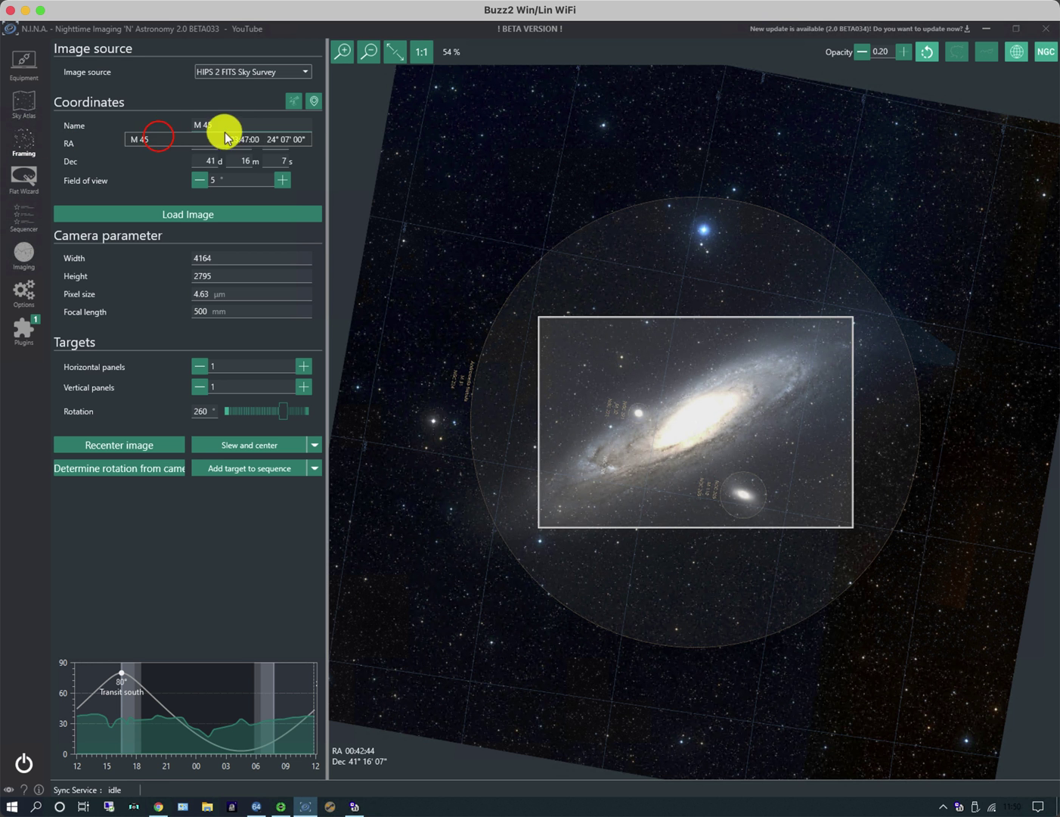
click(155, 136)
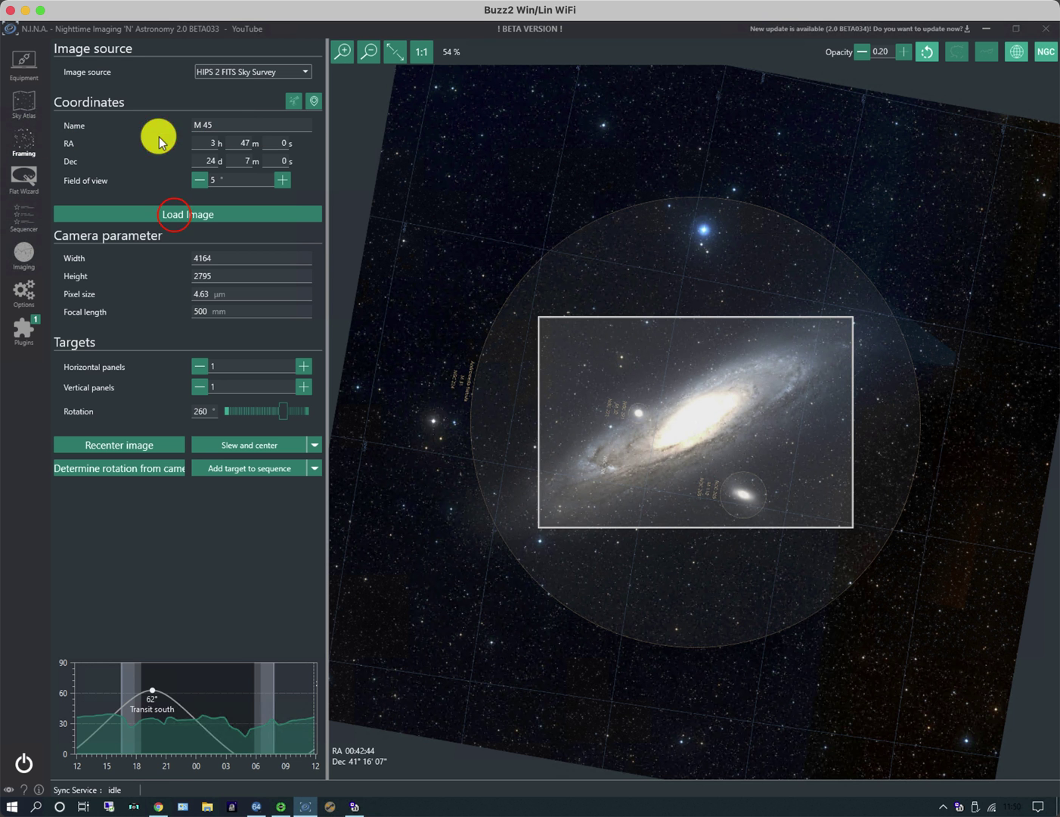
click(175, 216)
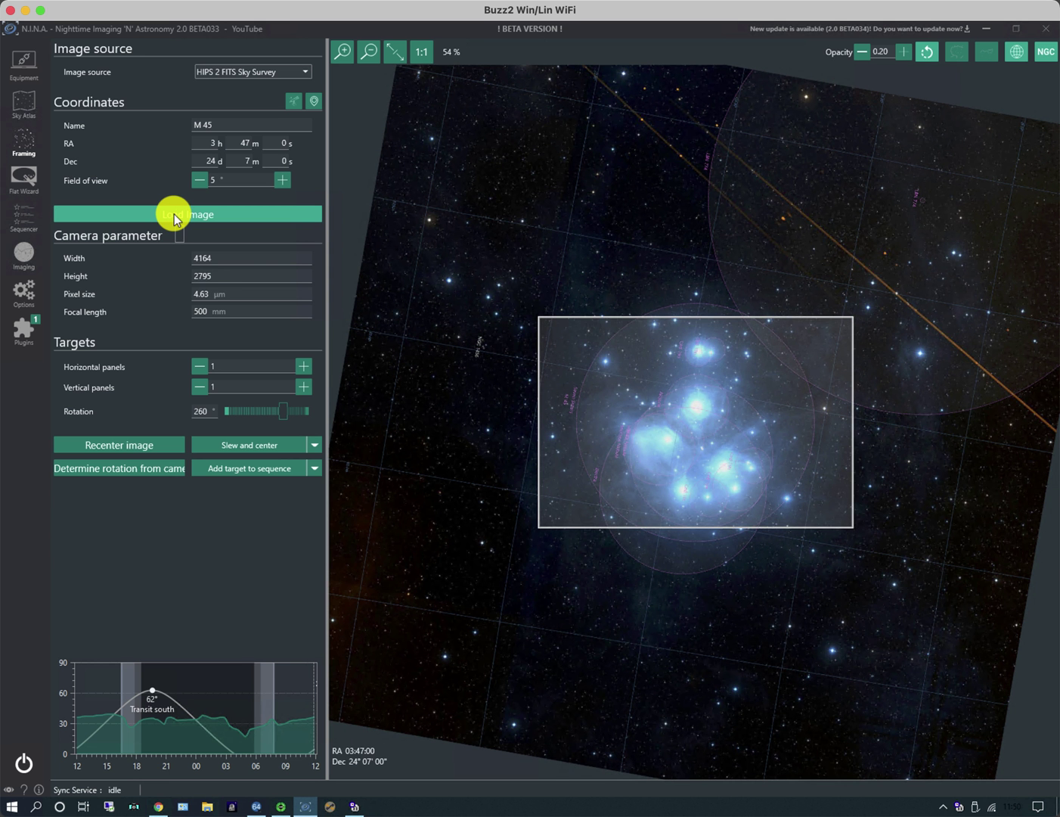
click(260, 465)
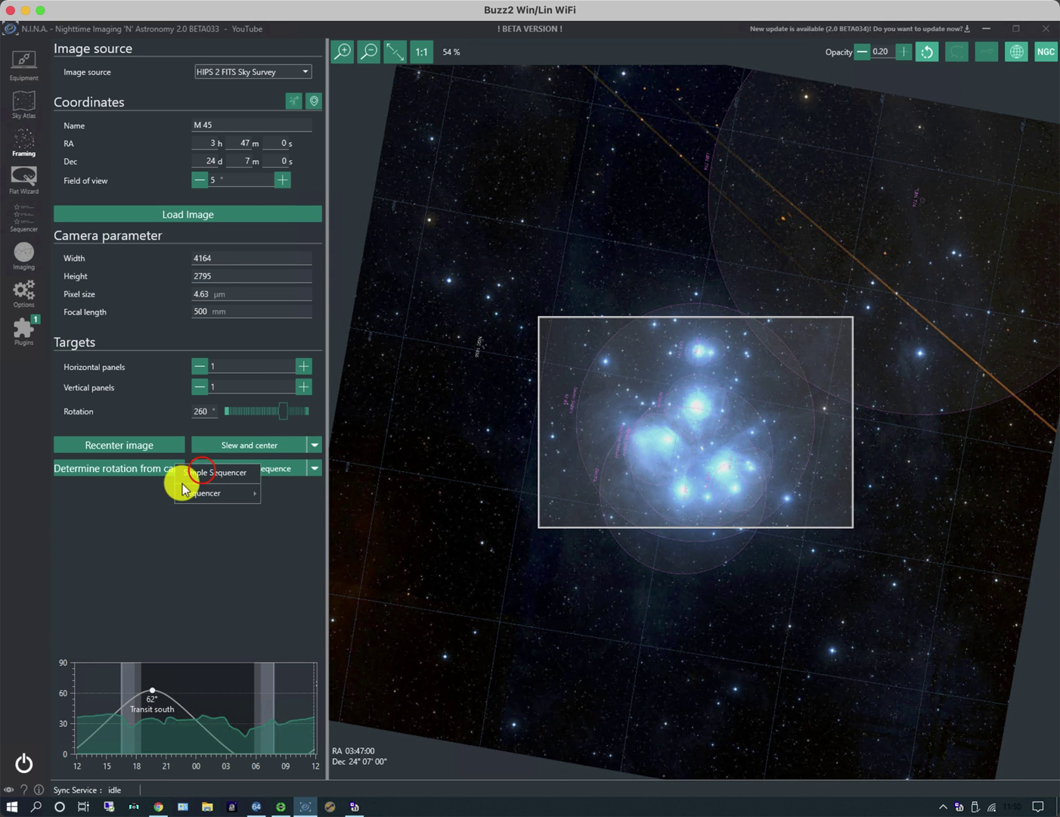
click(203, 472)
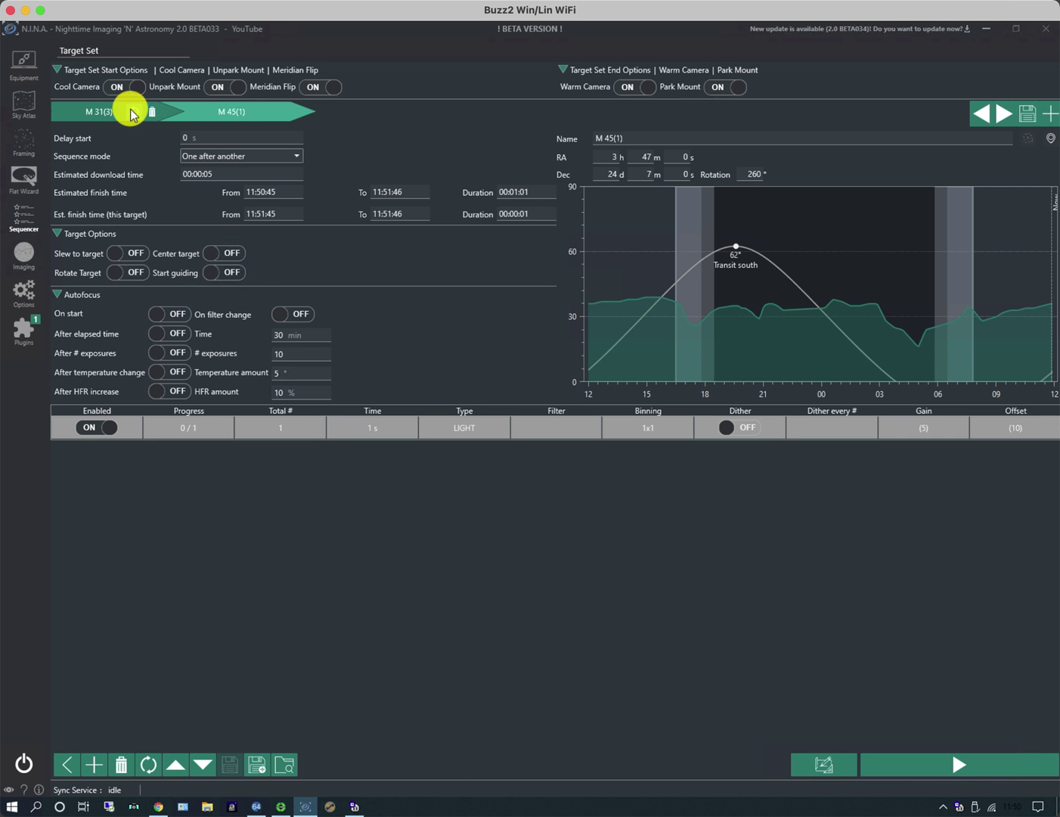
Move M 45(1) ahead of M 31(3) and switch on its Autofocus On start
mouse_move(235, 114)
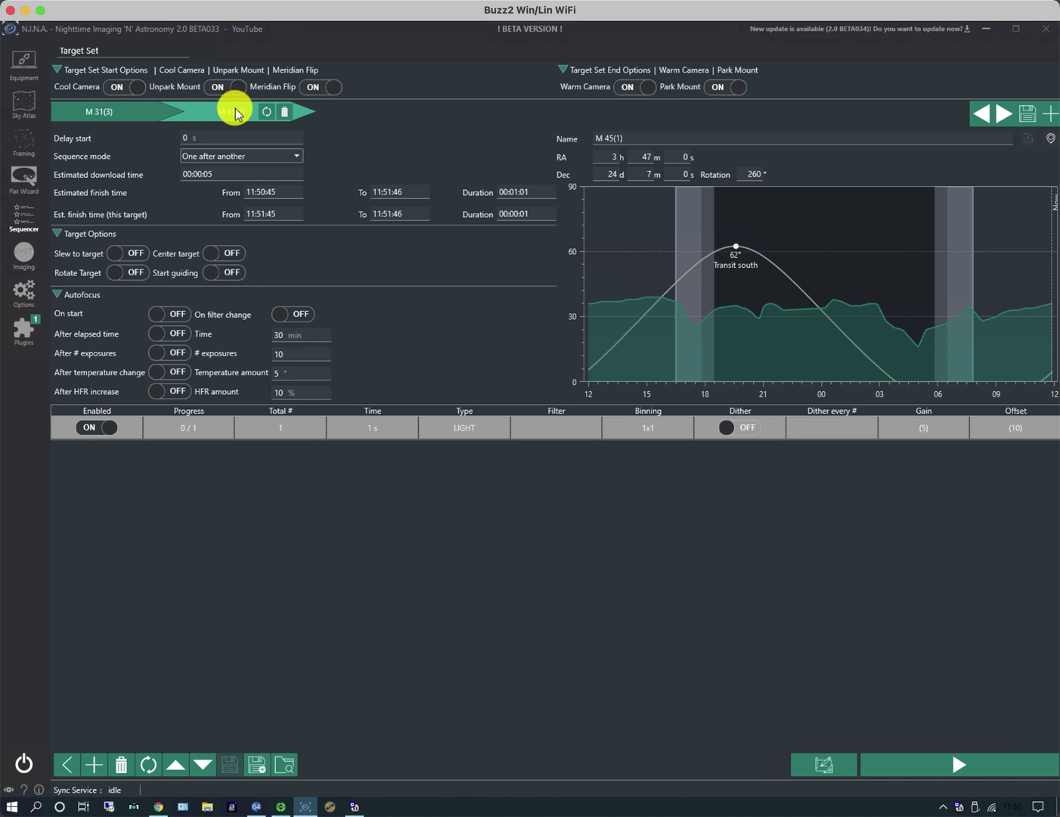
click(93, 114)
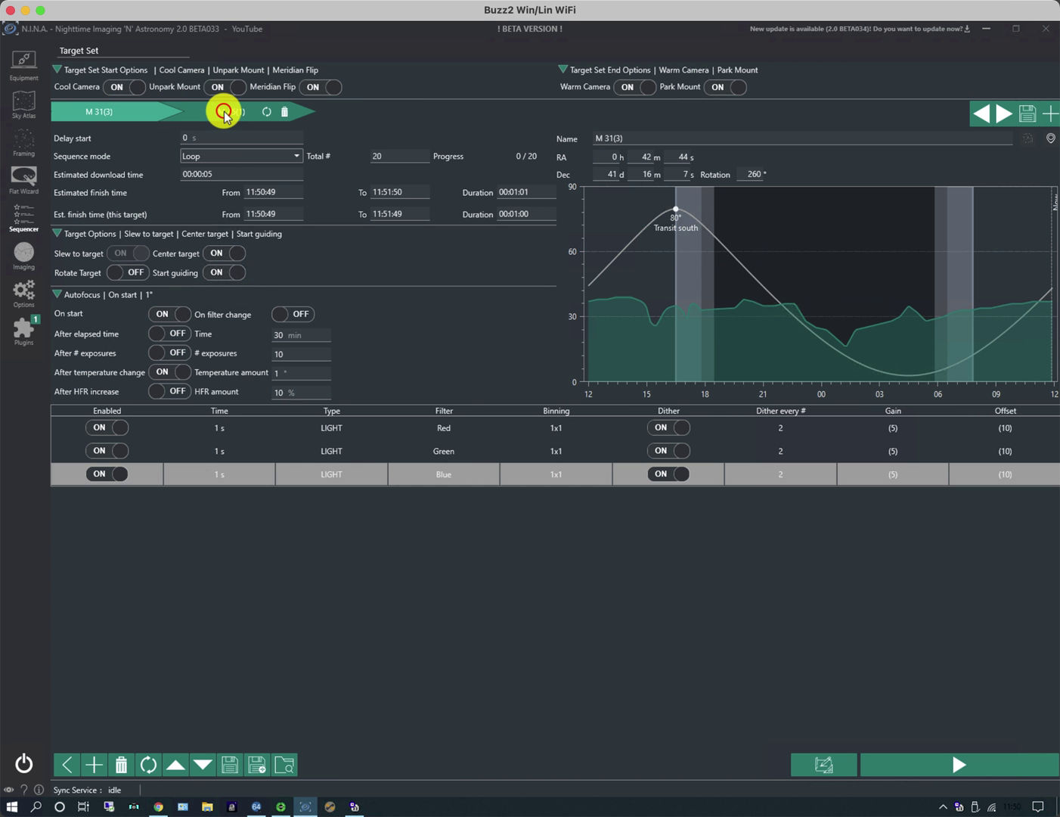
click(224, 113)
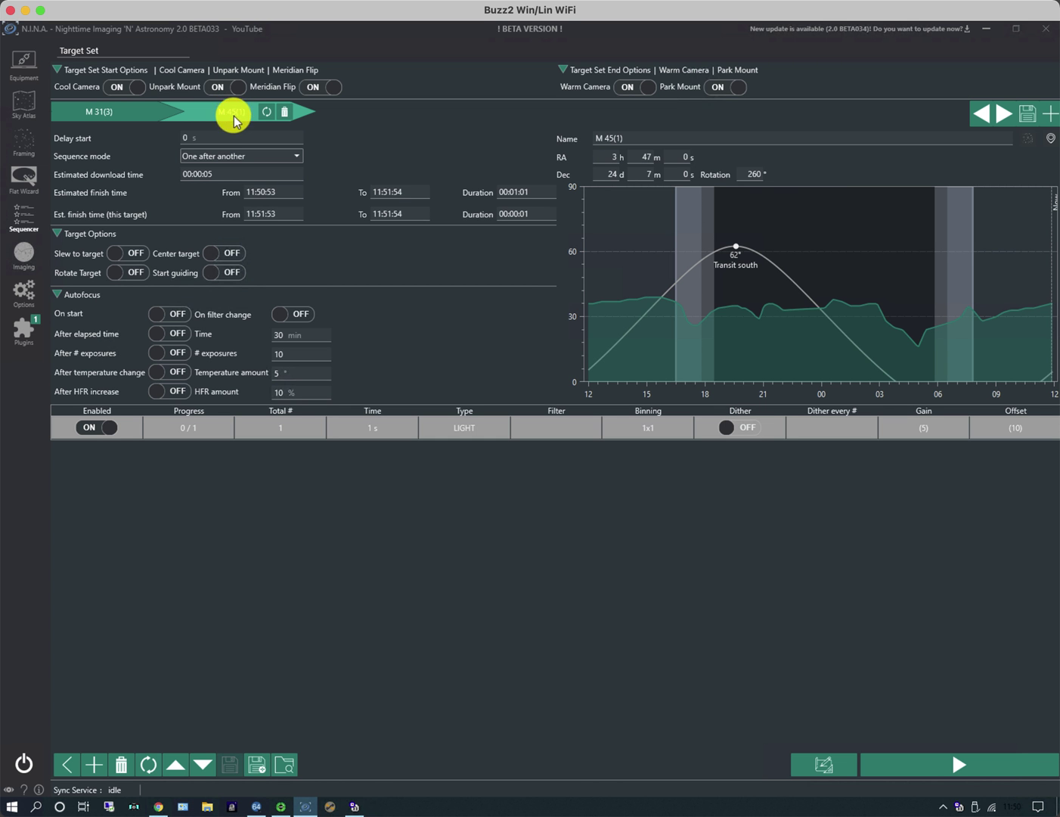
click(81, 113)
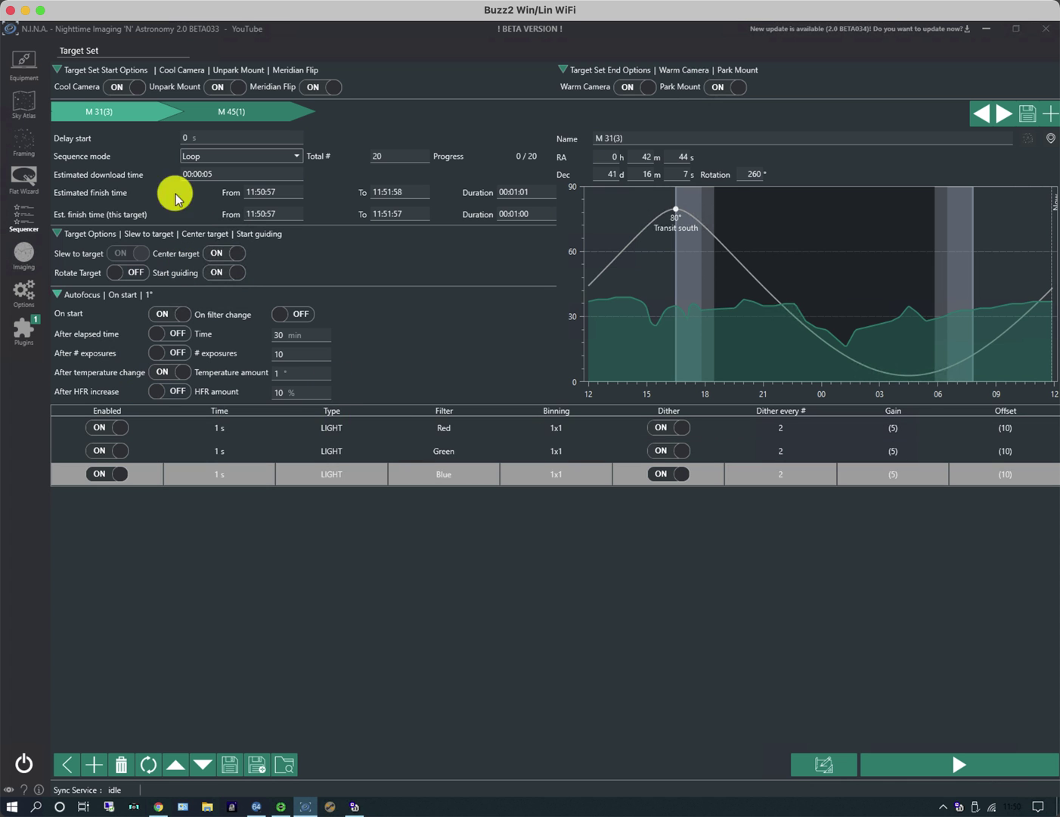
click(227, 113)
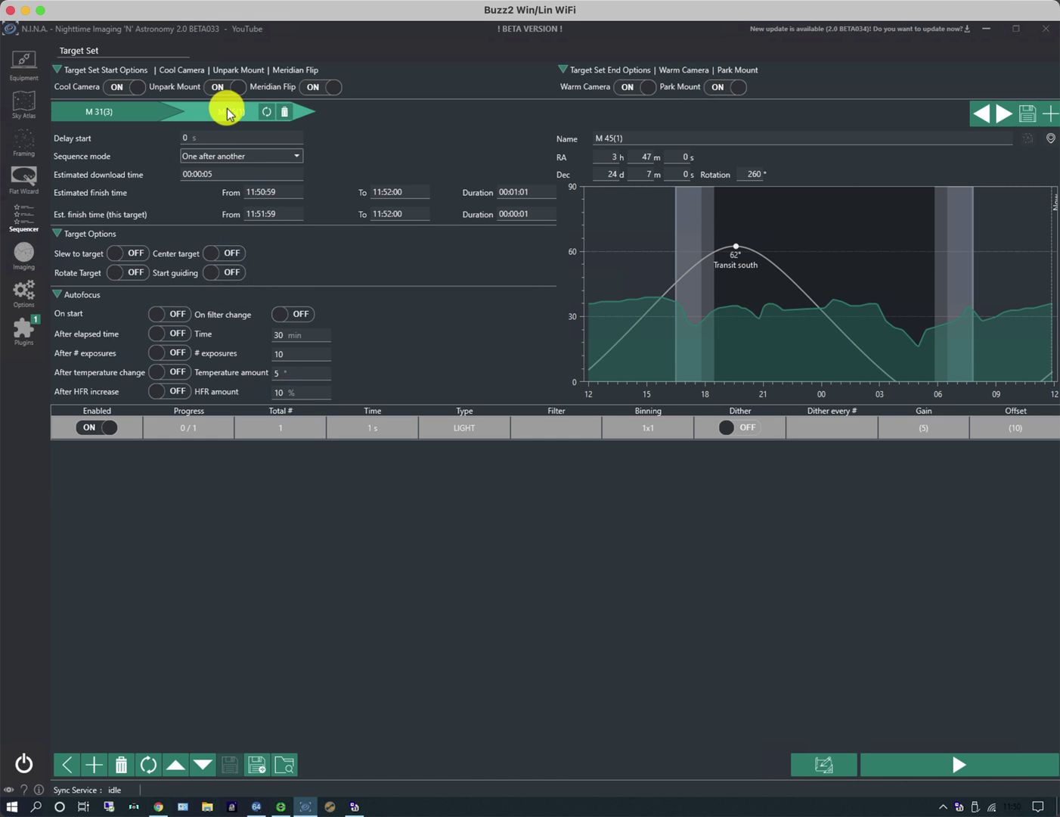
click(985, 115)
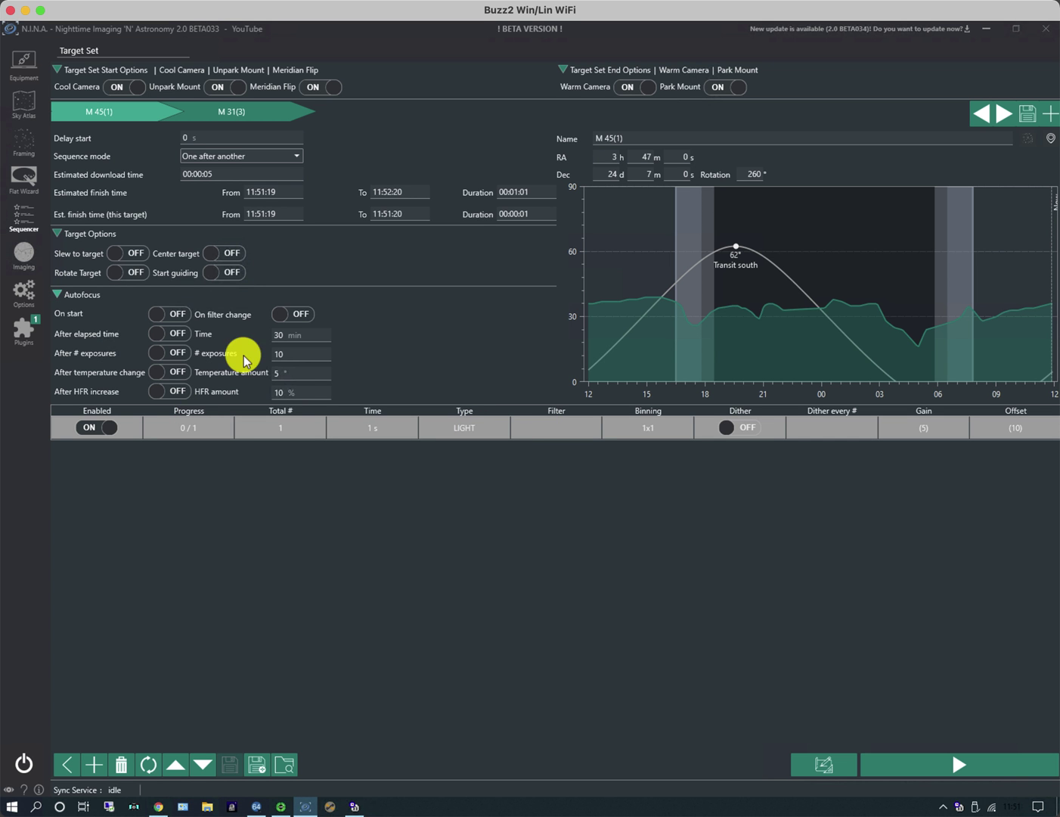
click(167, 315)
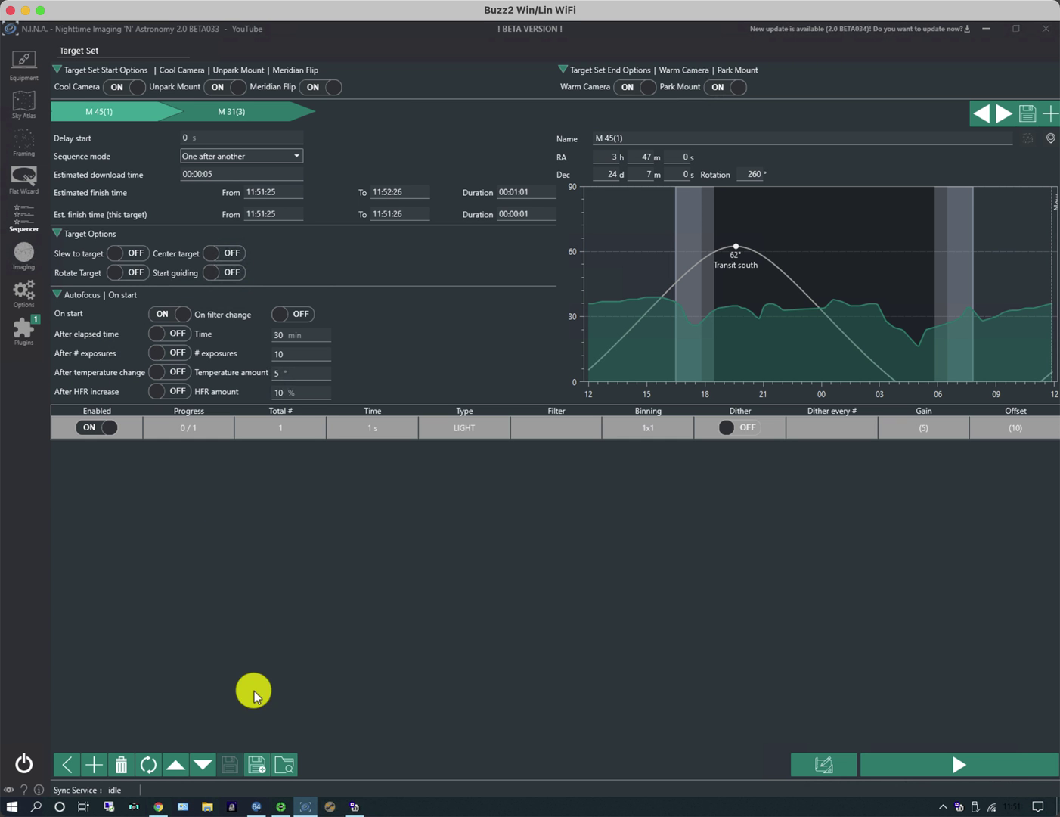
Save M 45(1) as M 45(1).xml in the Sequences folder, then close M 31(3) without saving
click(257, 760)
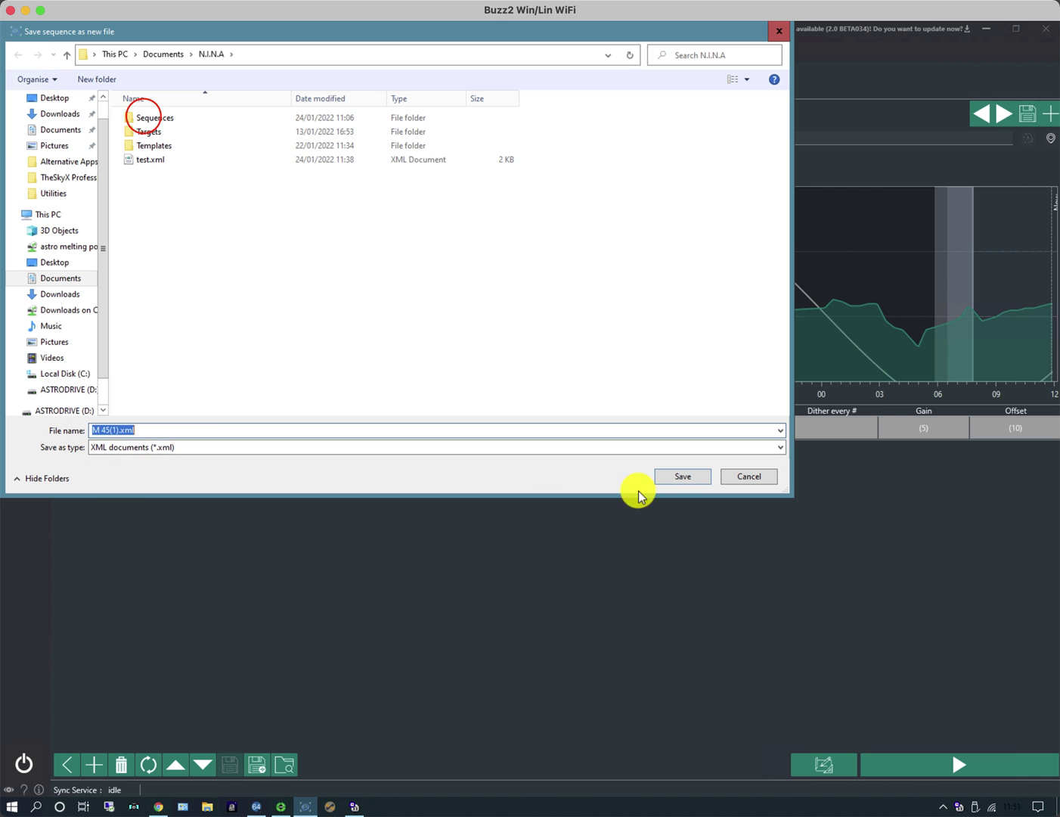
click(144, 119)
double_click(144, 119)
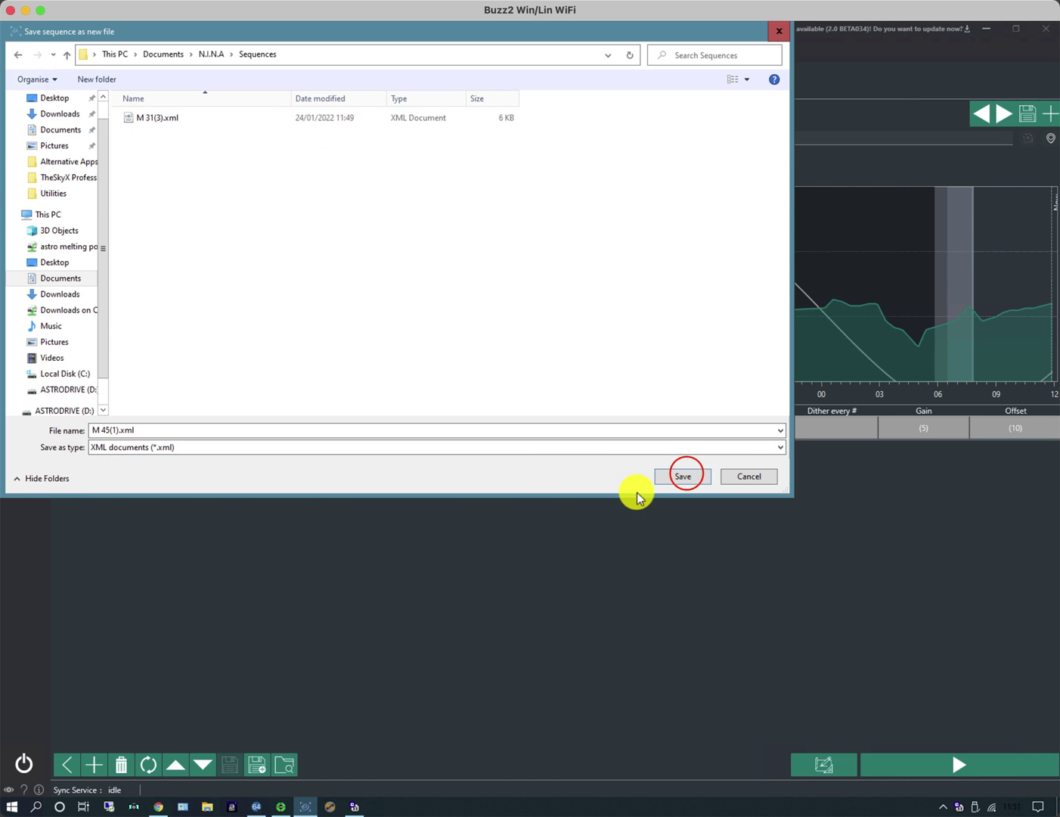
click(683, 475)
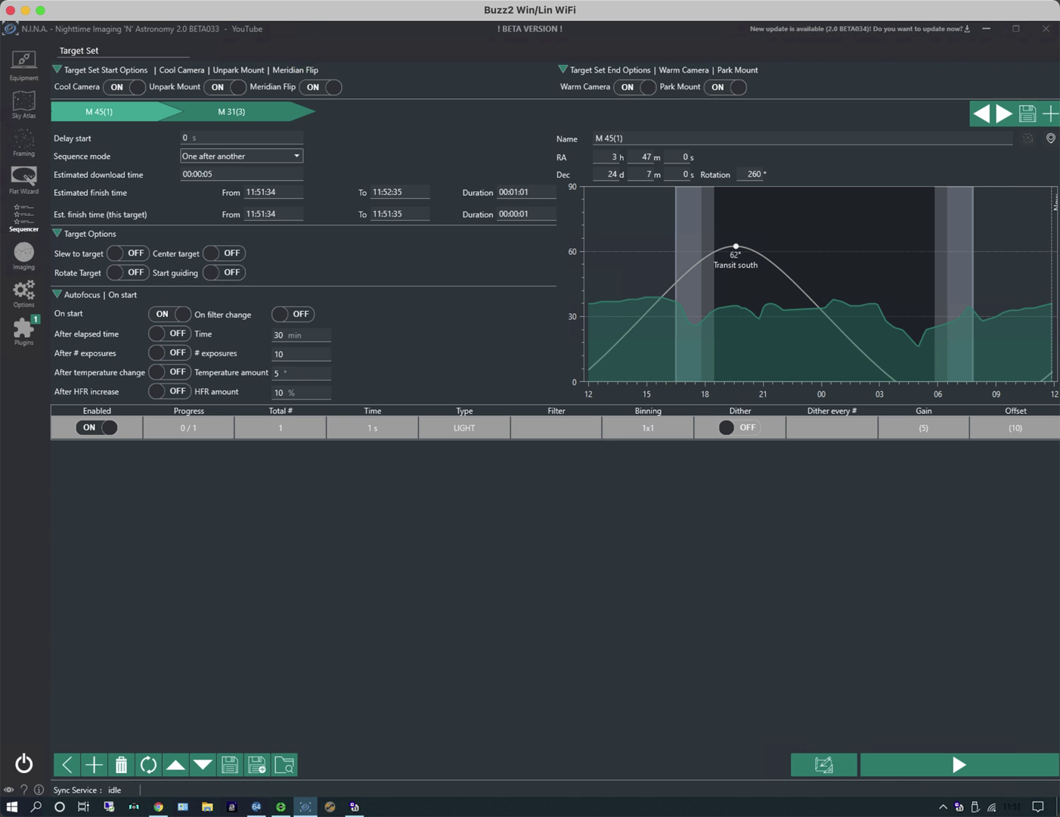
click(283, 111)
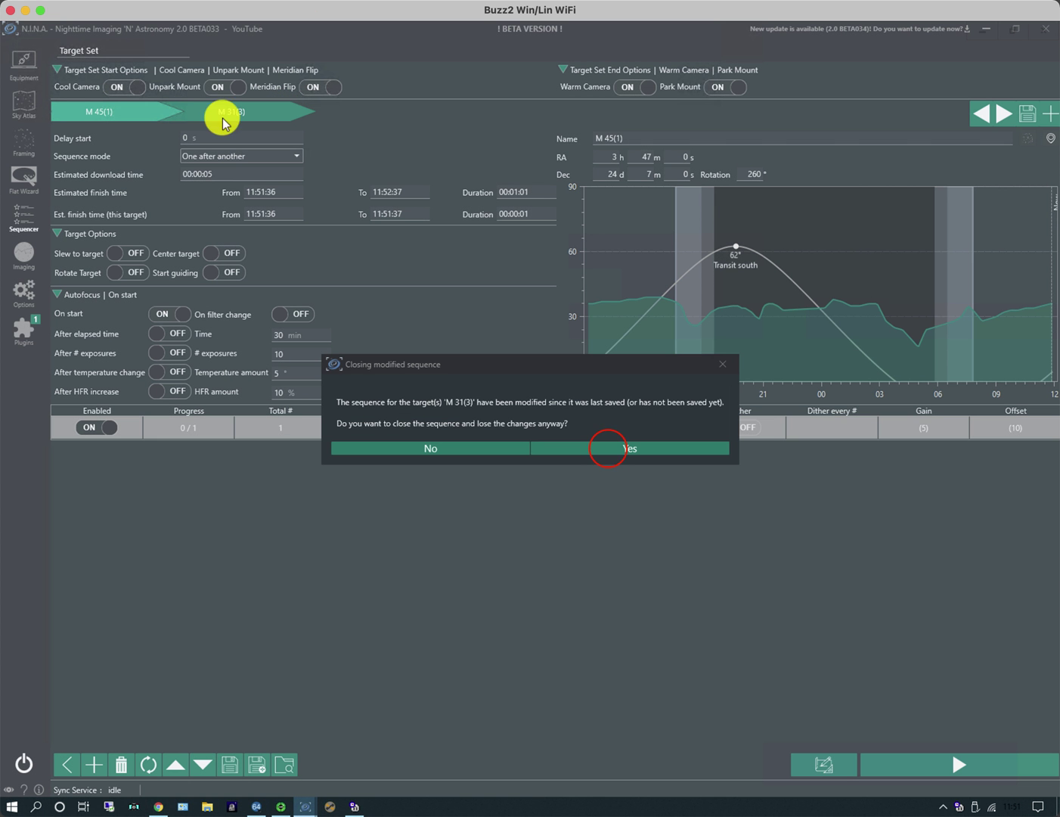
click(609, 446)
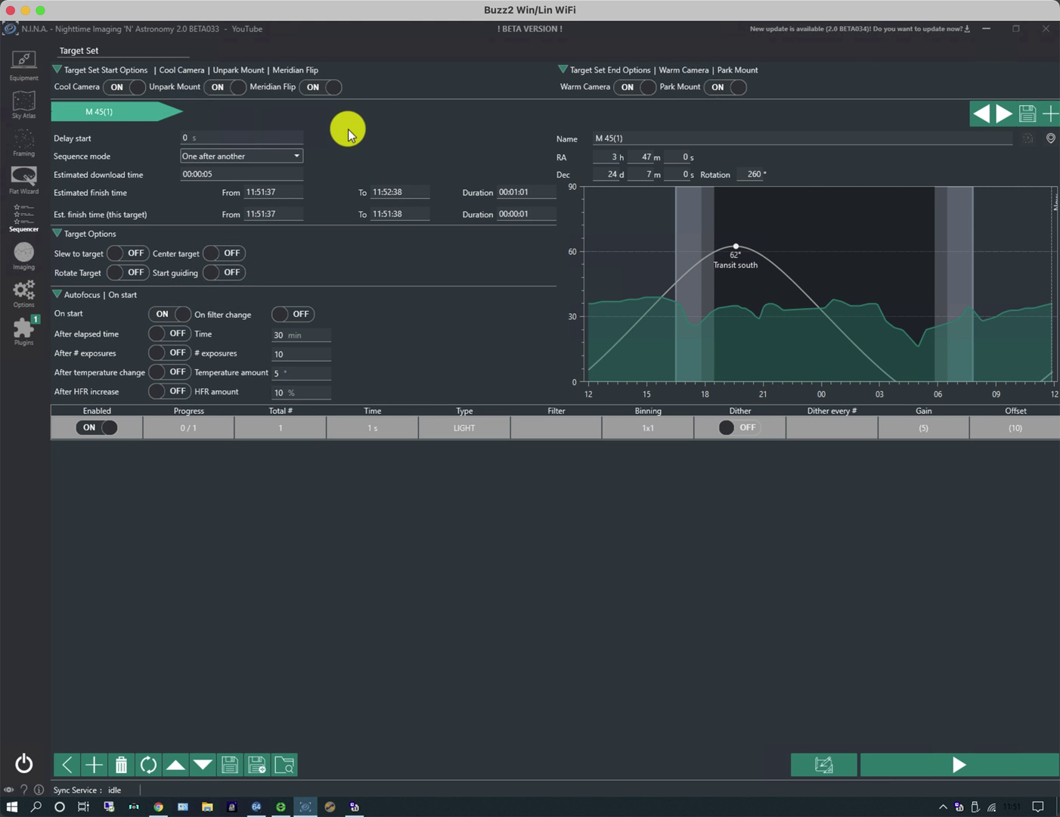
Close M 45(1), then load M 31(3).xml and M 45(1).xml from the Sequences folder
click(159, 112)
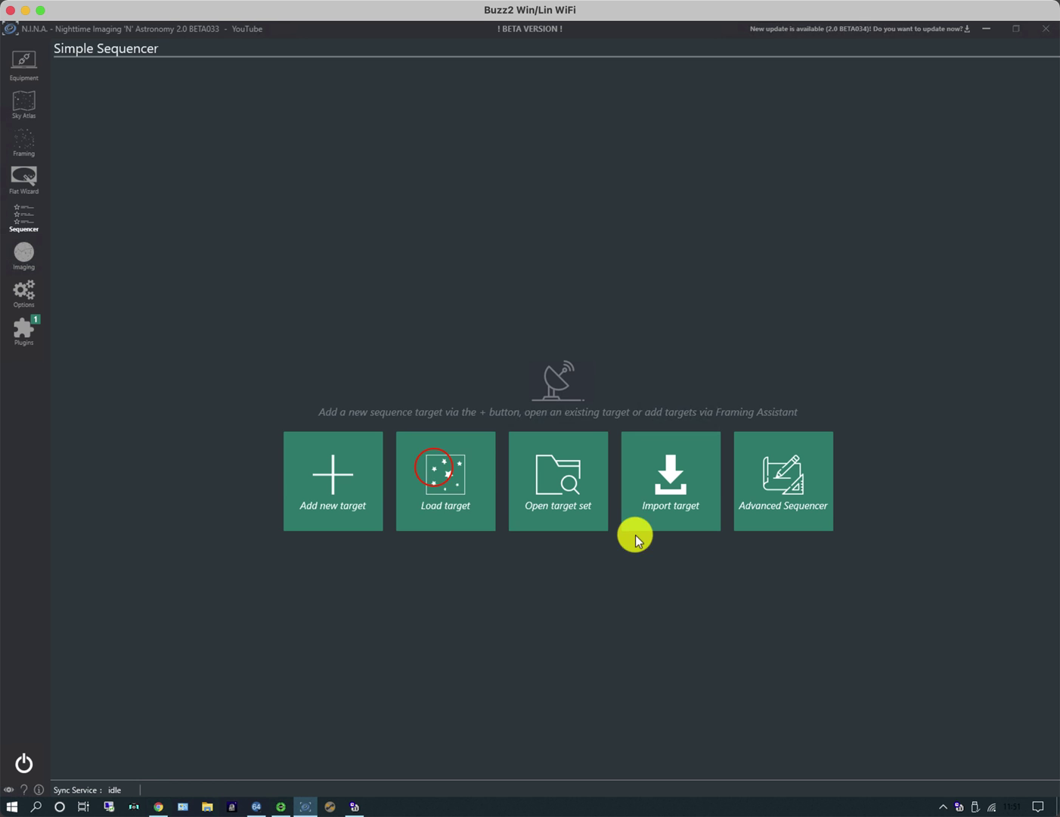
click(433, 468)
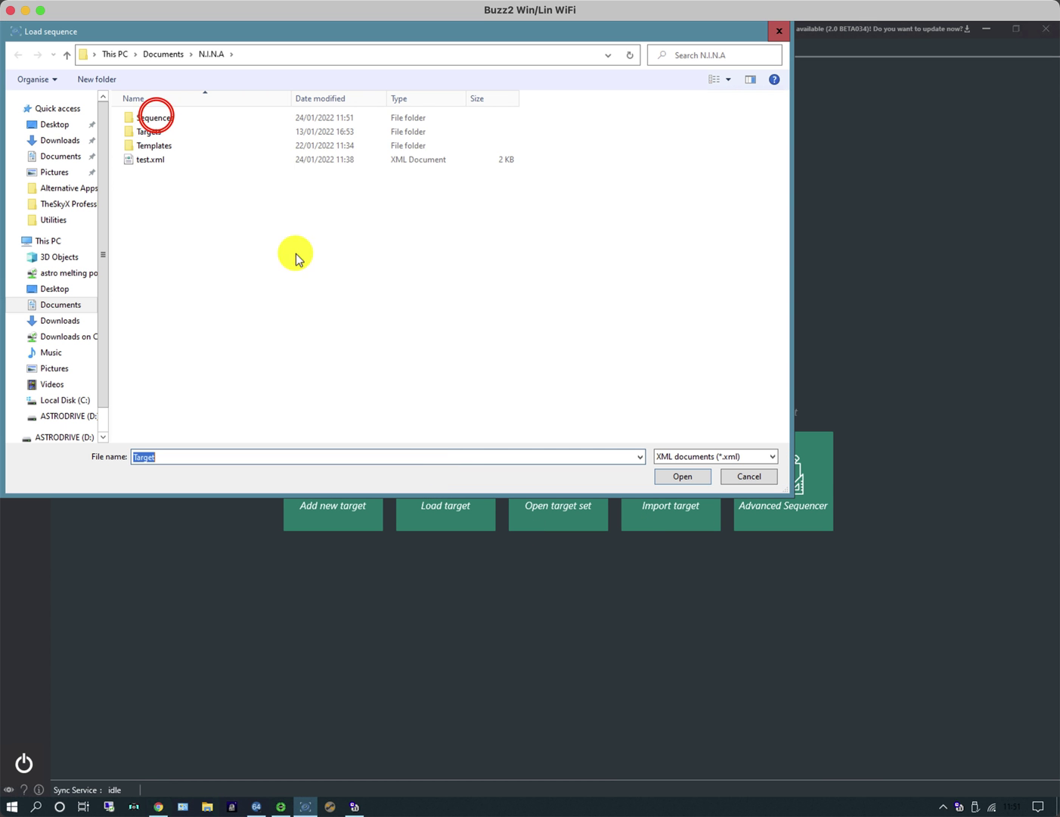
double_click(154, 118)
click(156, 117)
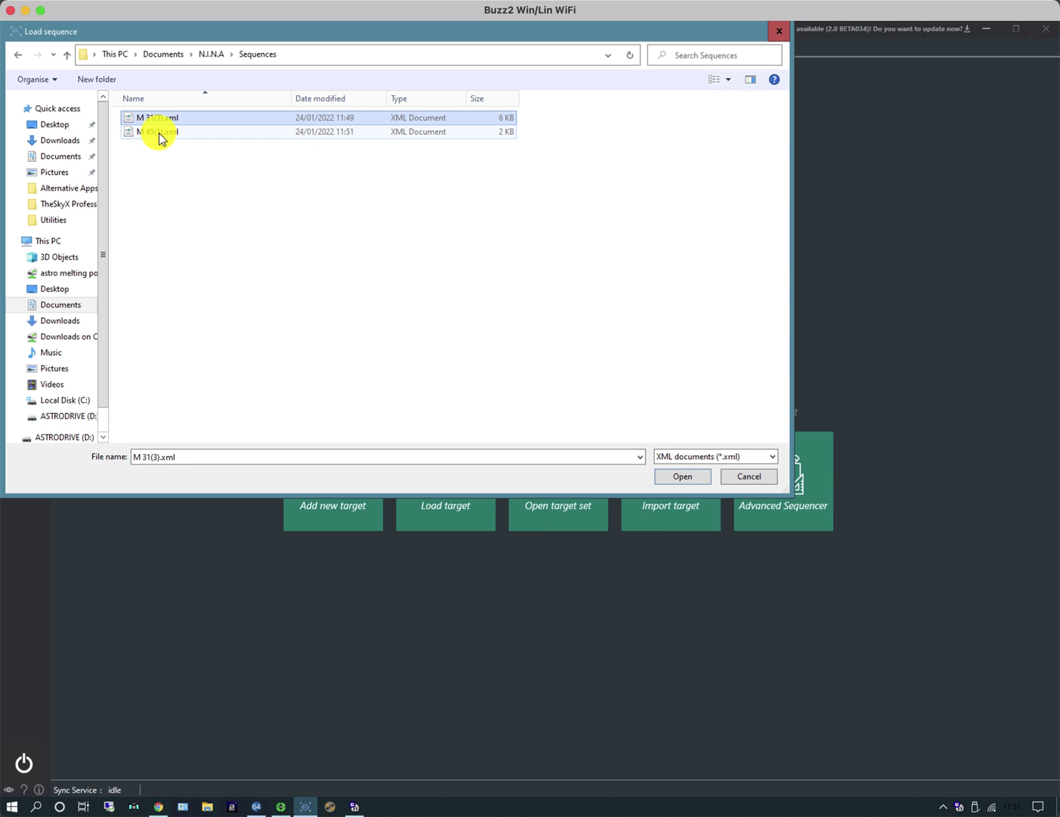
ctrl+click(159, 132)
click(674, 476)
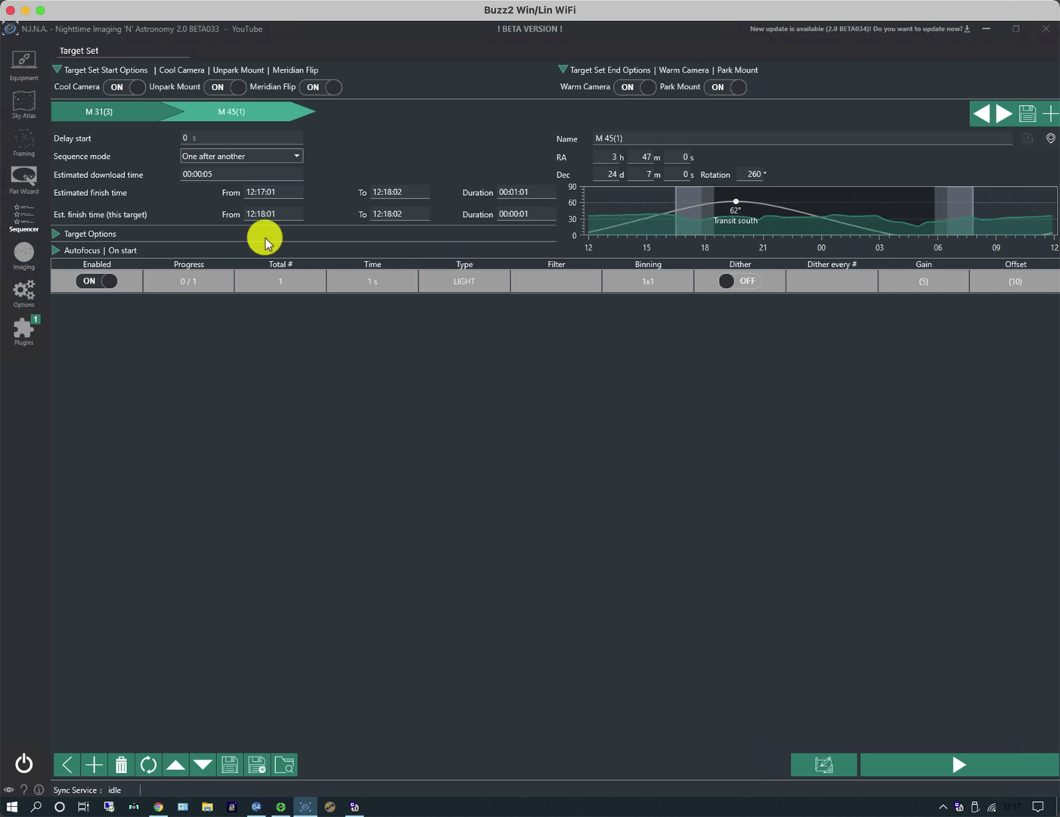
Set the M 31(3) Red, Green and Blue LIGHT rows to 120 s exposures
click(61, 111)
click(376, 280)
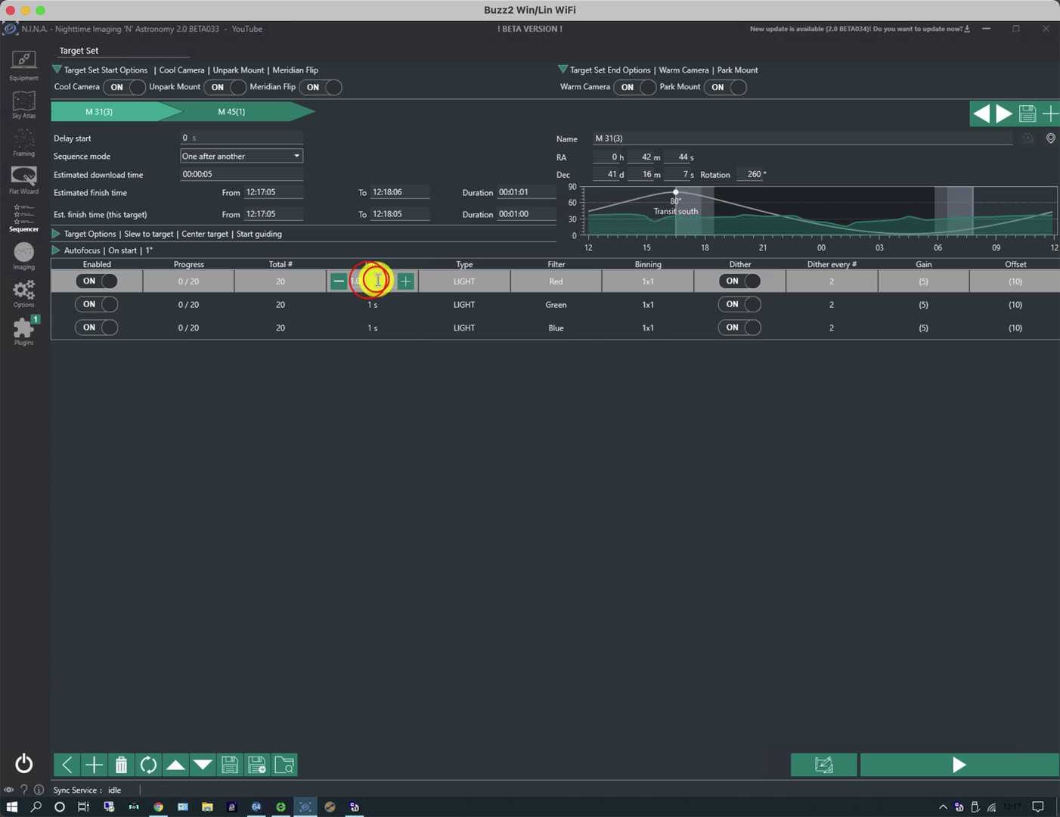
click(356, 285)
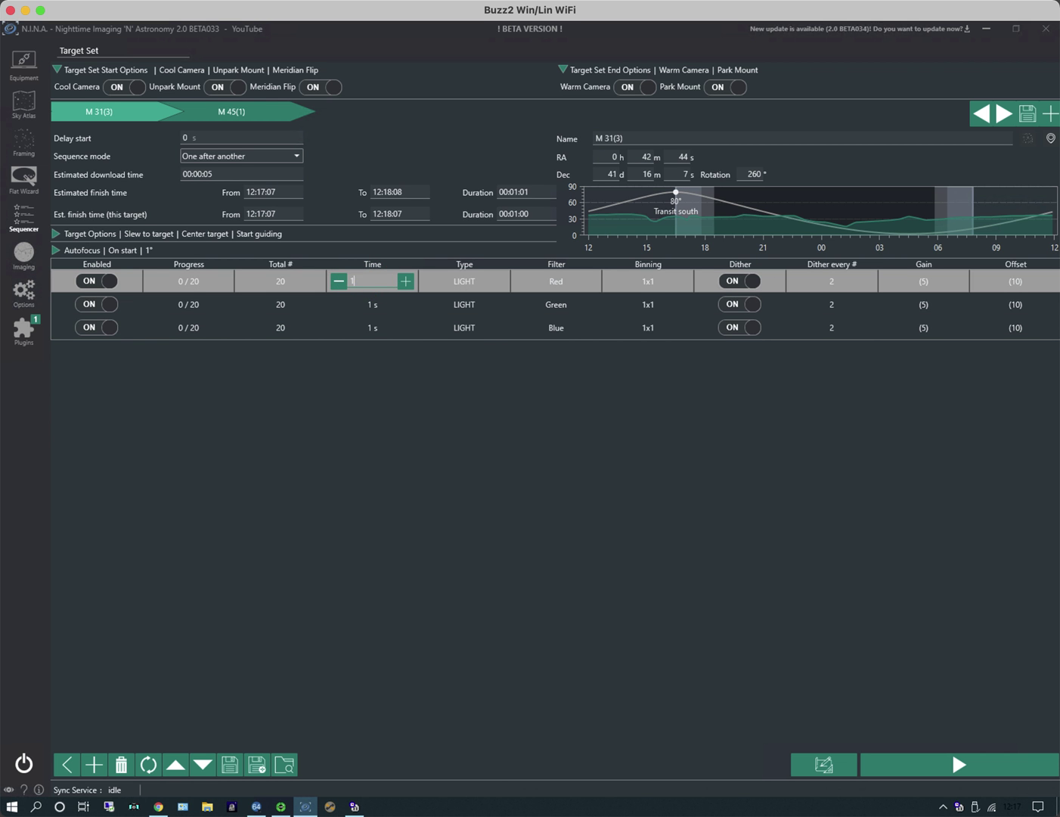
text(20)
click(362, 297)
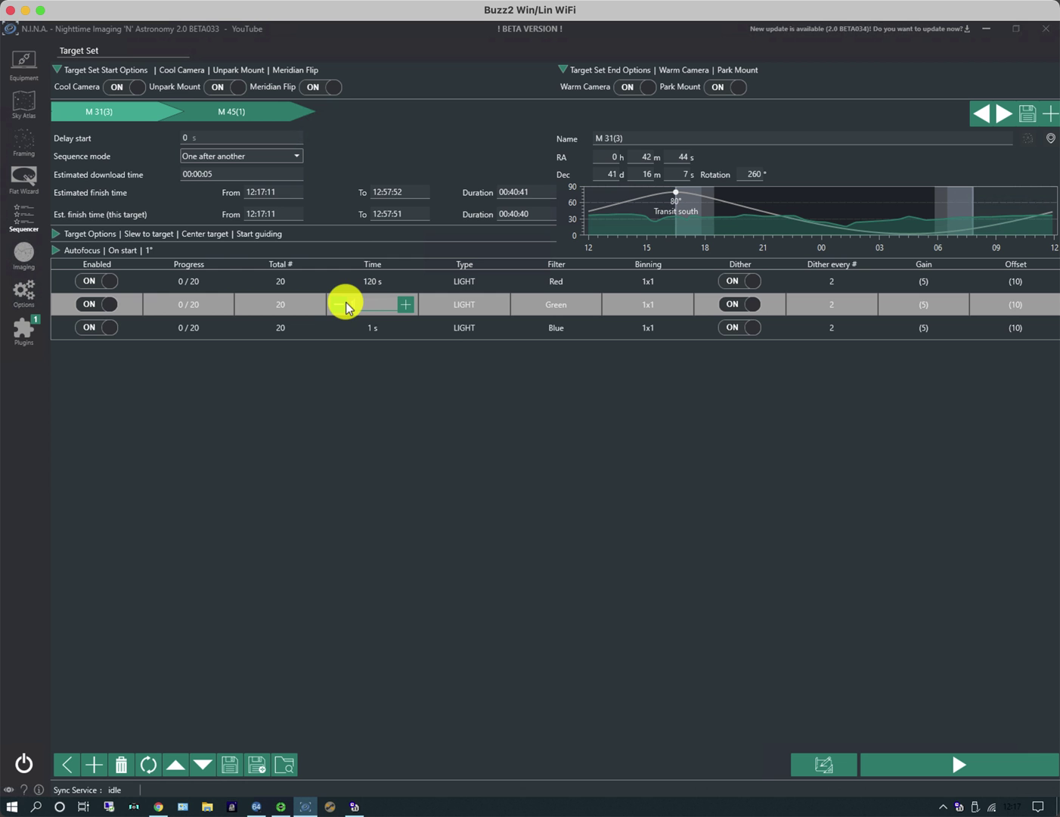
text(20)
click(363, 326)
click(374, 326)
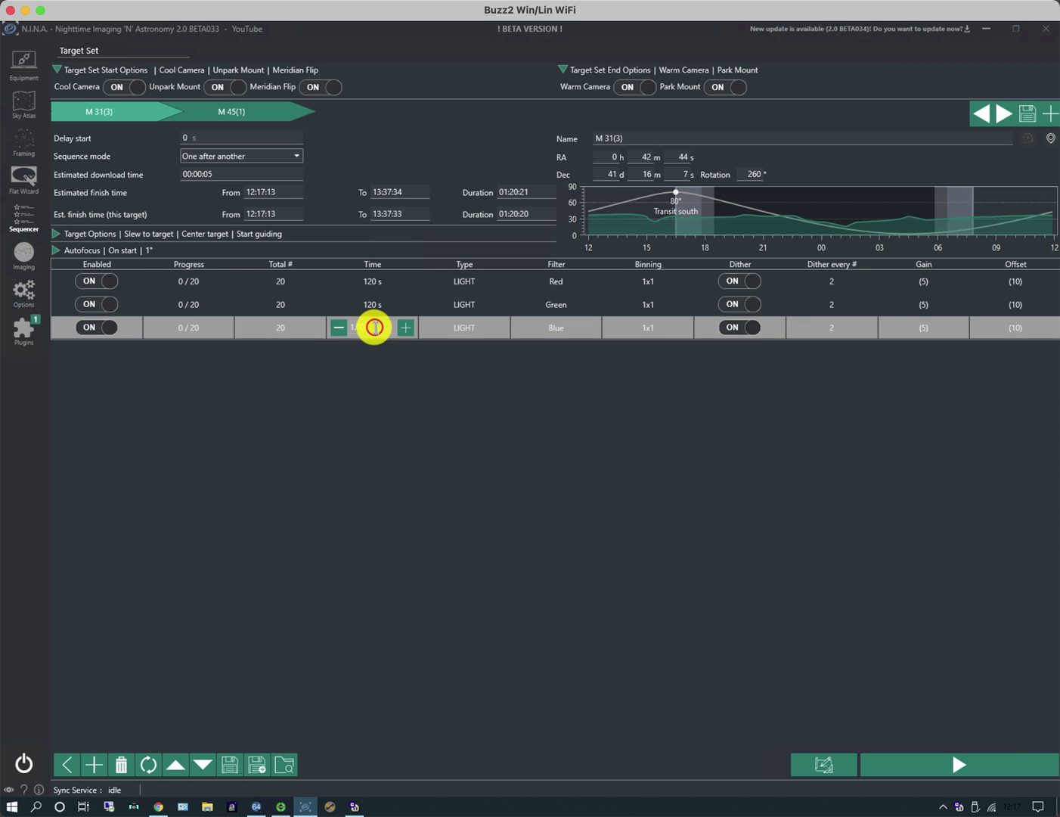
drag(374, 326, 338, 330)
text(120)
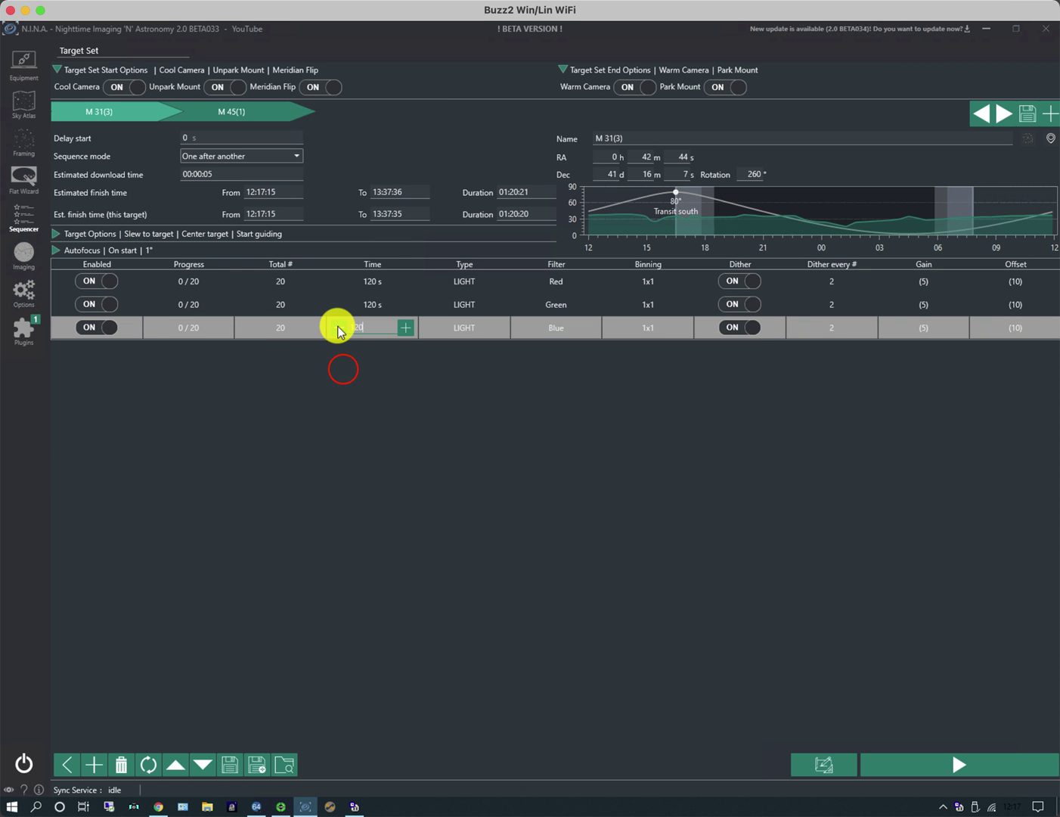
key(Return)
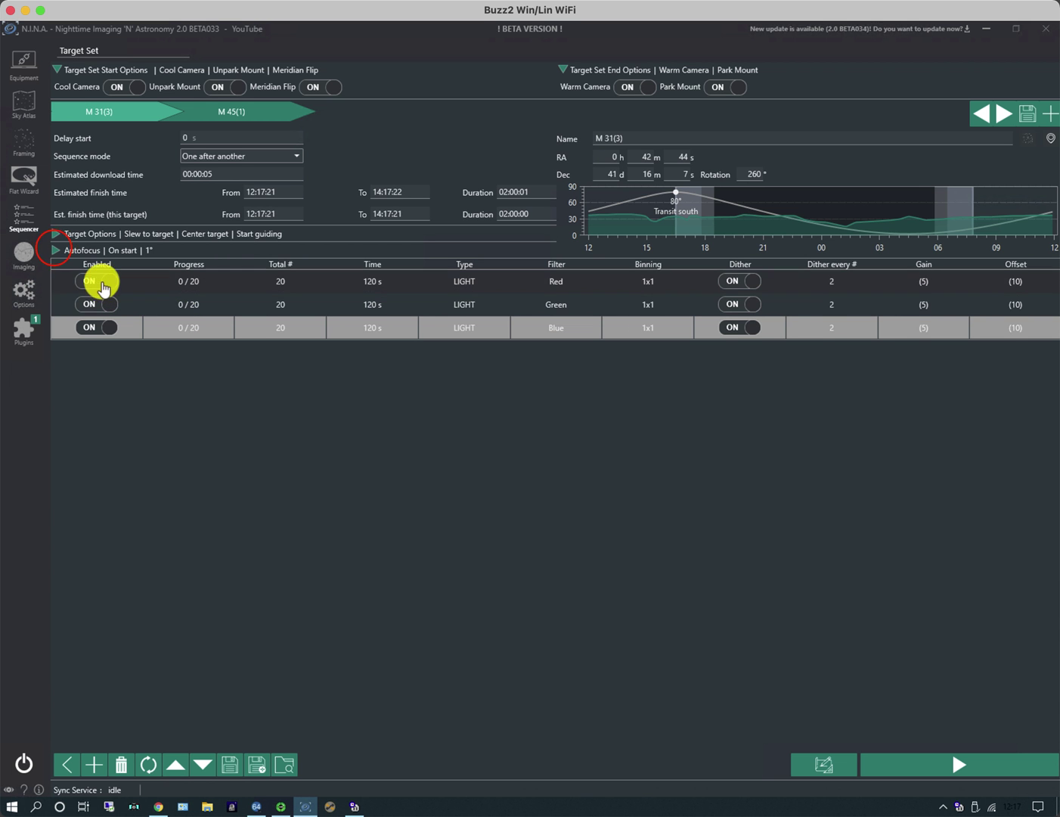
Expand M 31's Autofocus section and toggle On filter change on, then back off
click(55, 254)
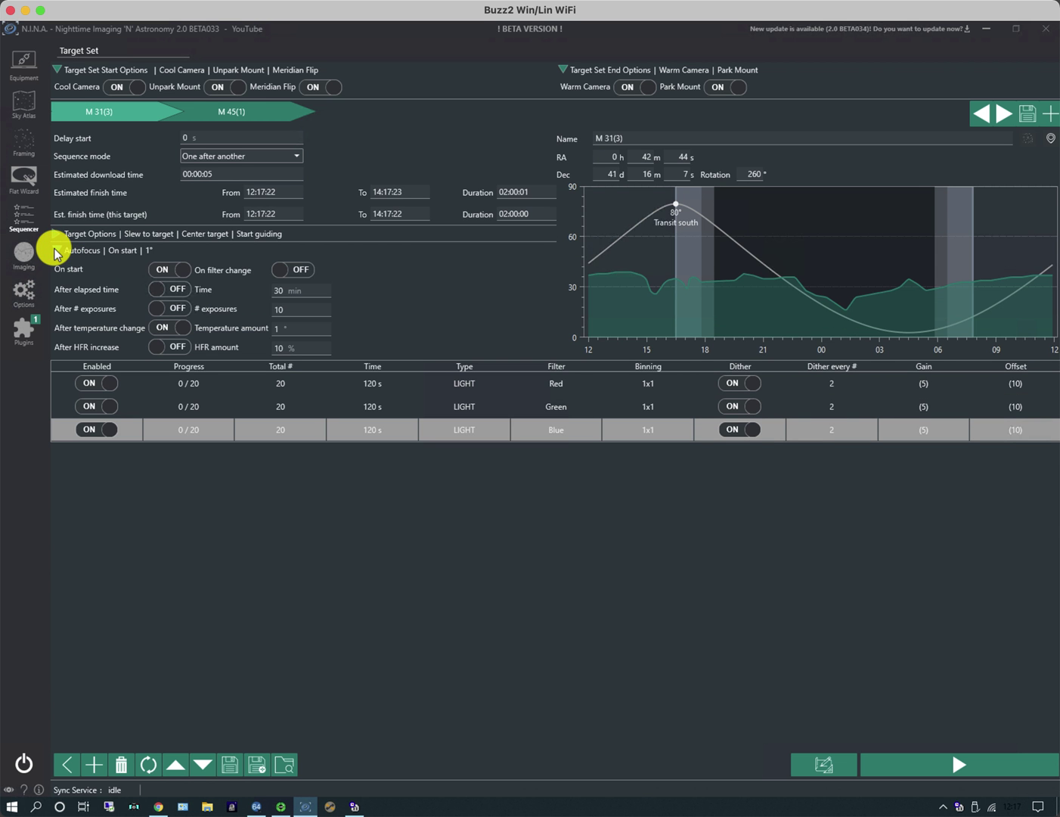
click(306, 273)
click(285, 276)
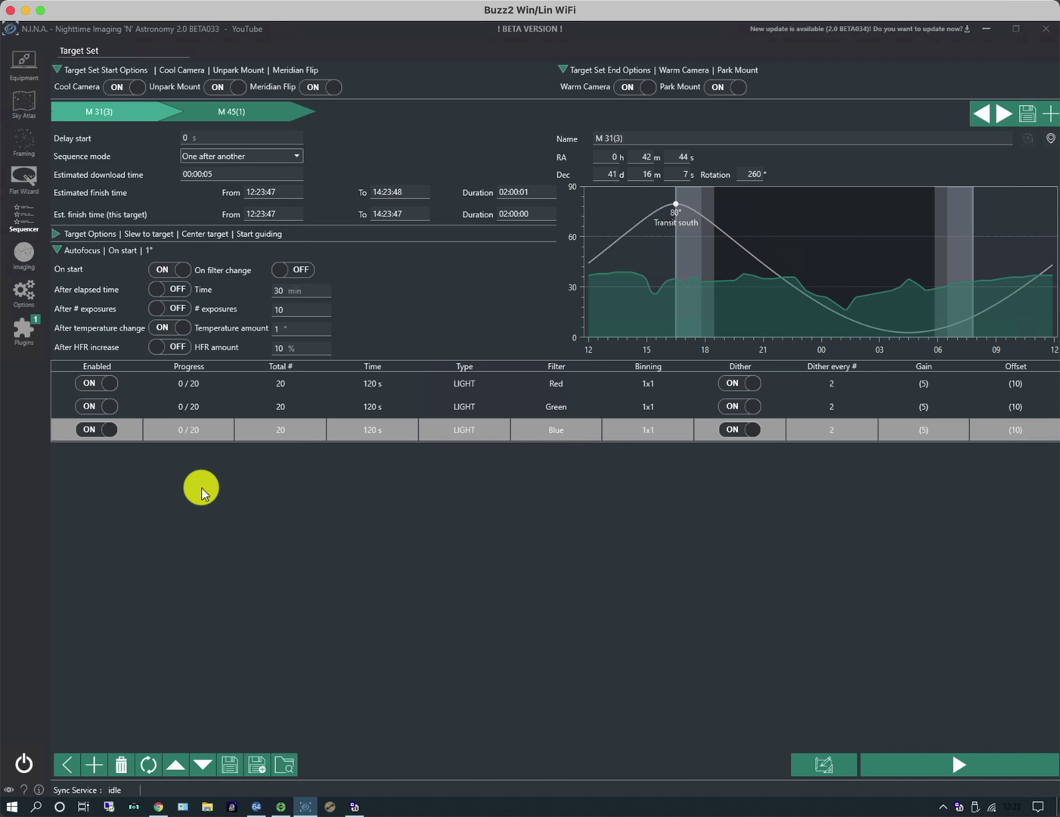
Turn on Use filter offsets in Options > Autofocus (Red 10, Green -5, Blue 14), then return to Sequencer
click(23, 291)
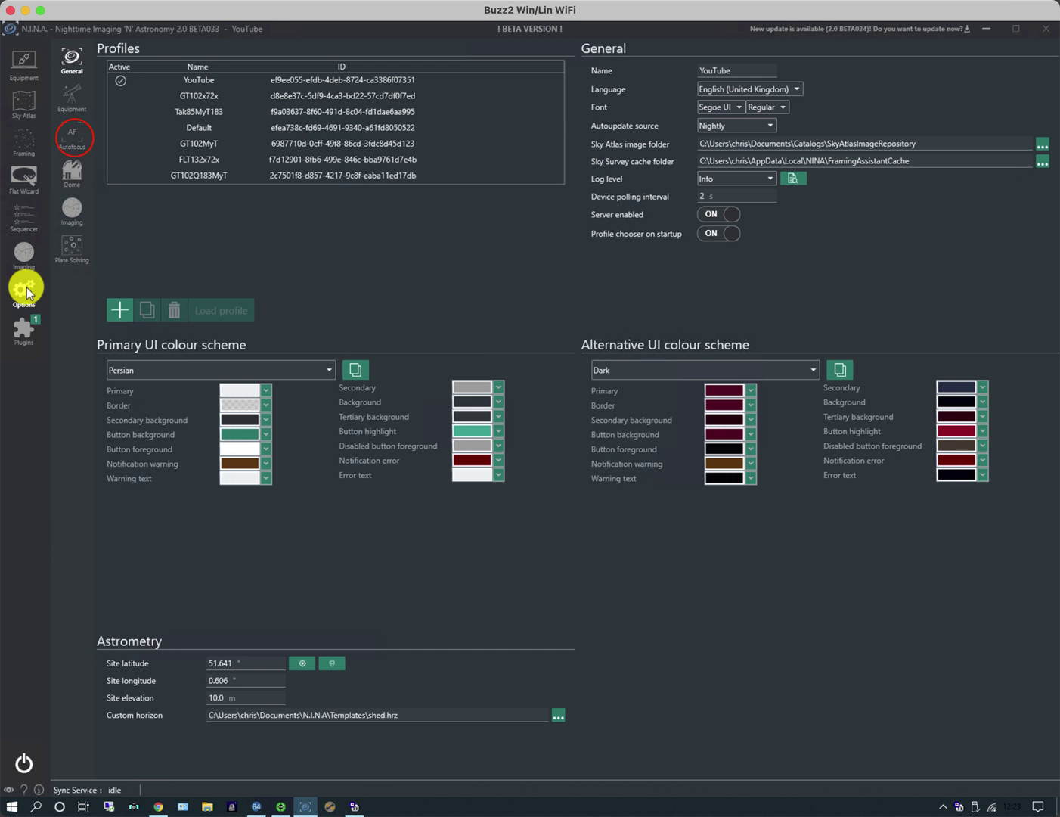
click(74, 139)
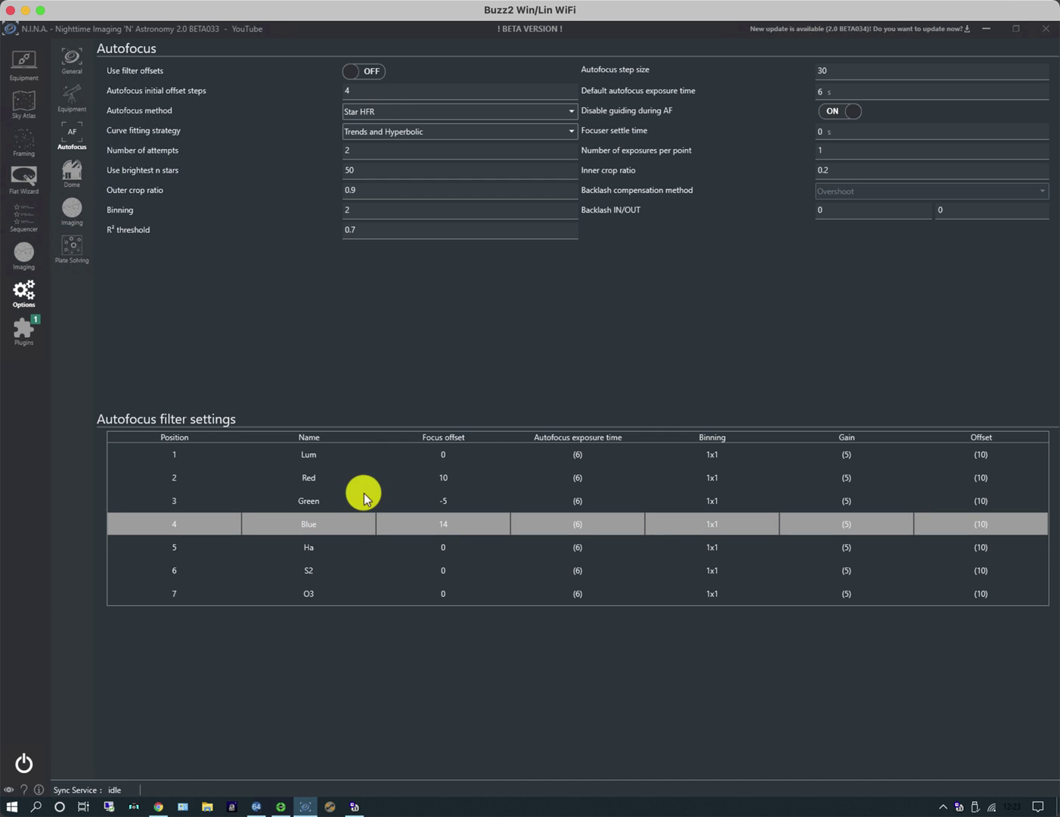
click(376, 71)
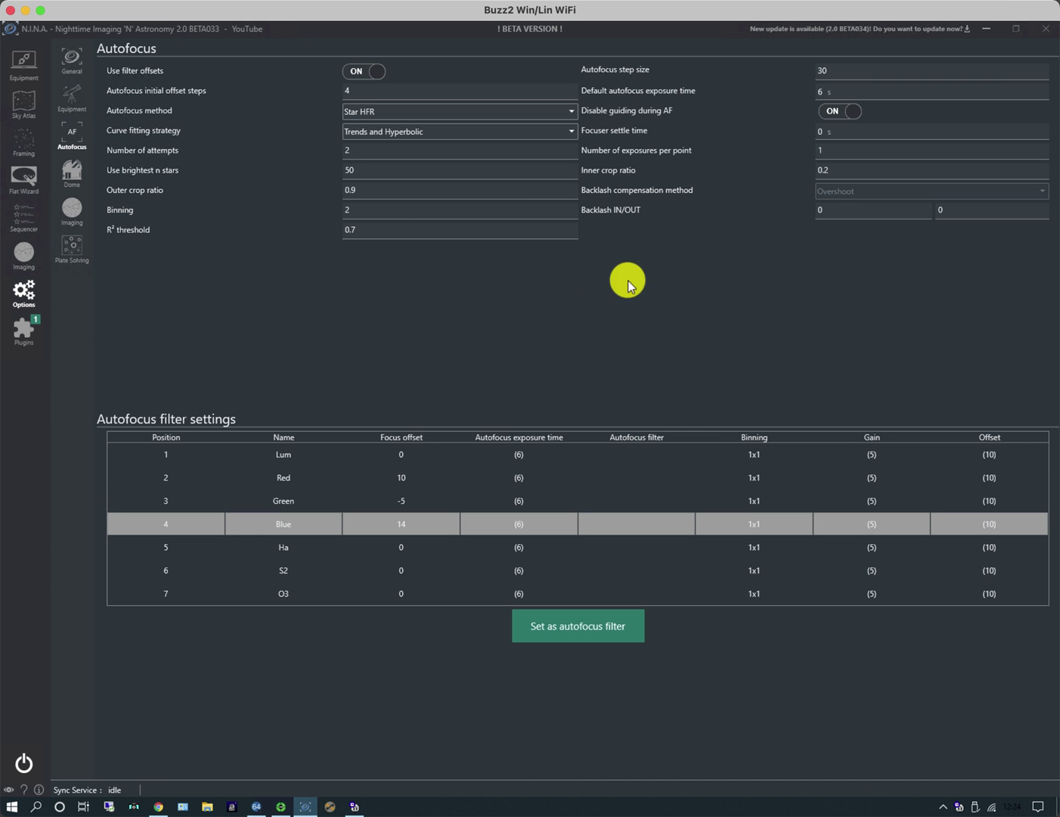
click(18, 218)
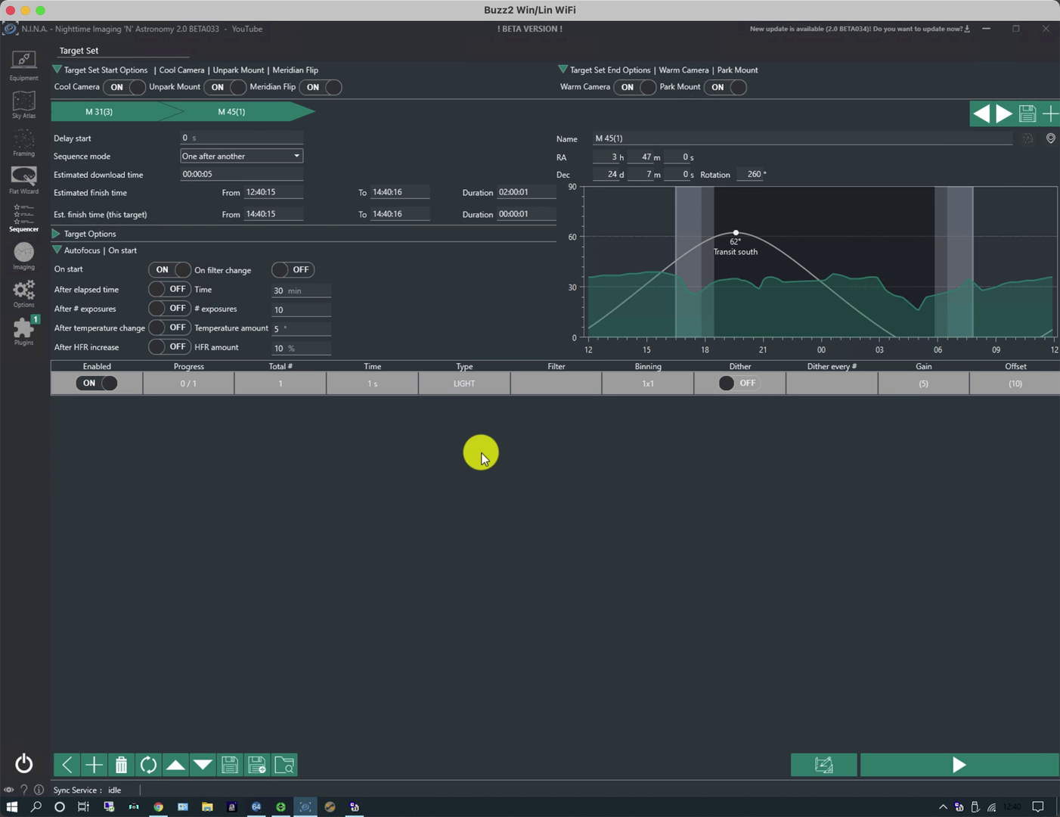
Add a third empty target named Target after M 45(1) and select it
click(19, 143)
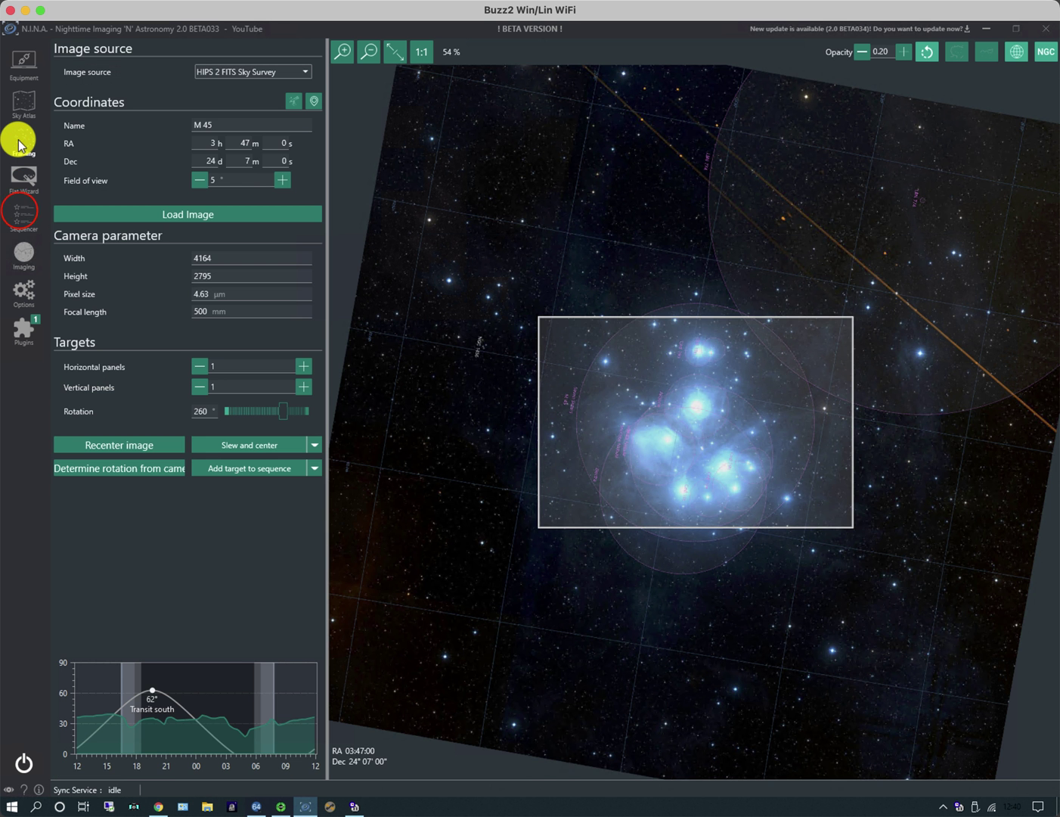
click(20, 213)
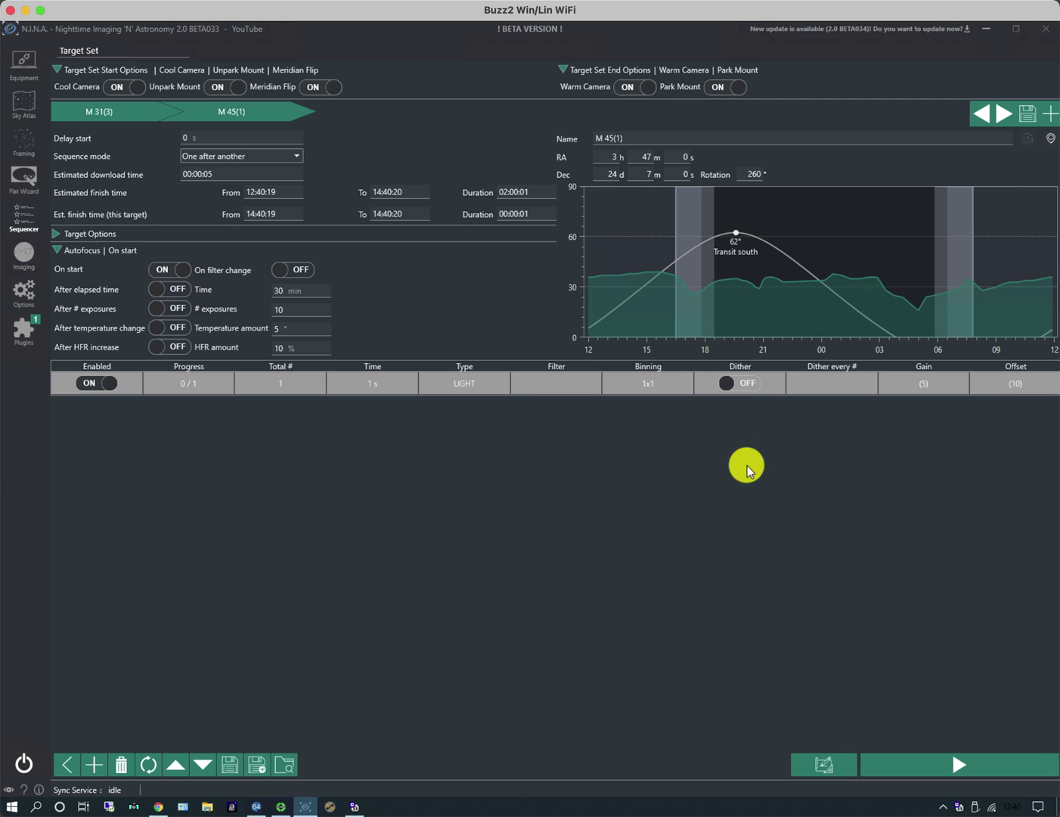
click(1051, 115)
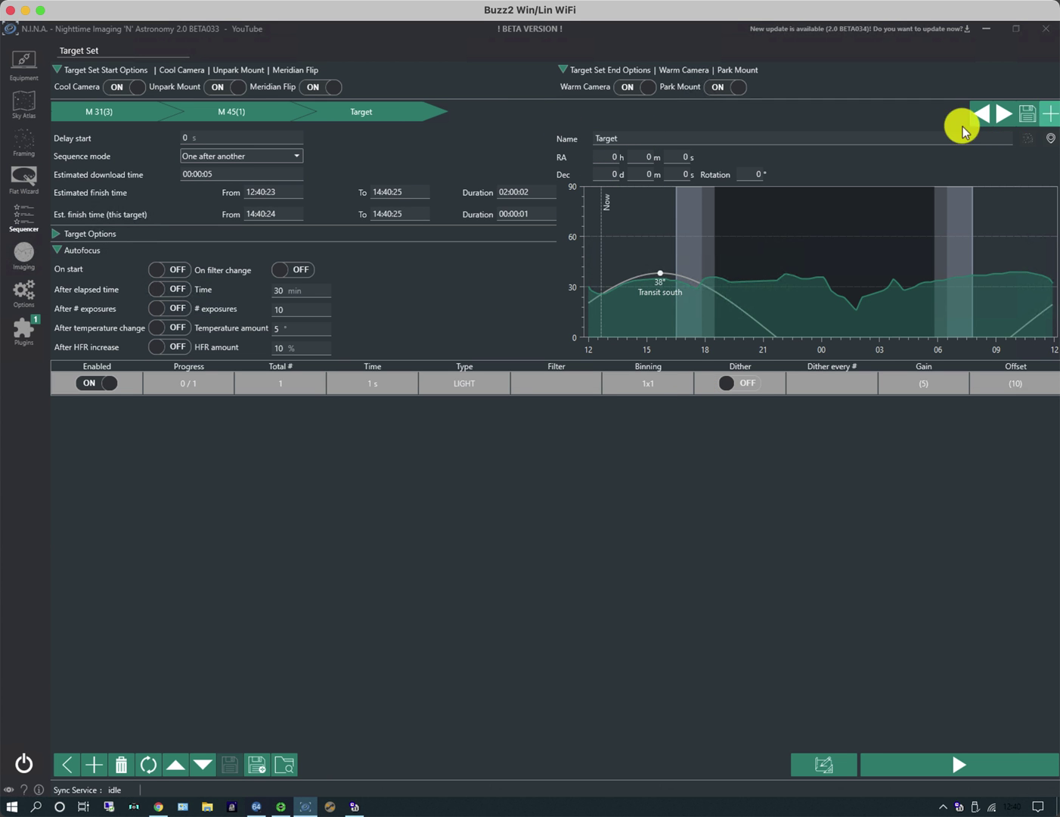
click(371, 113)
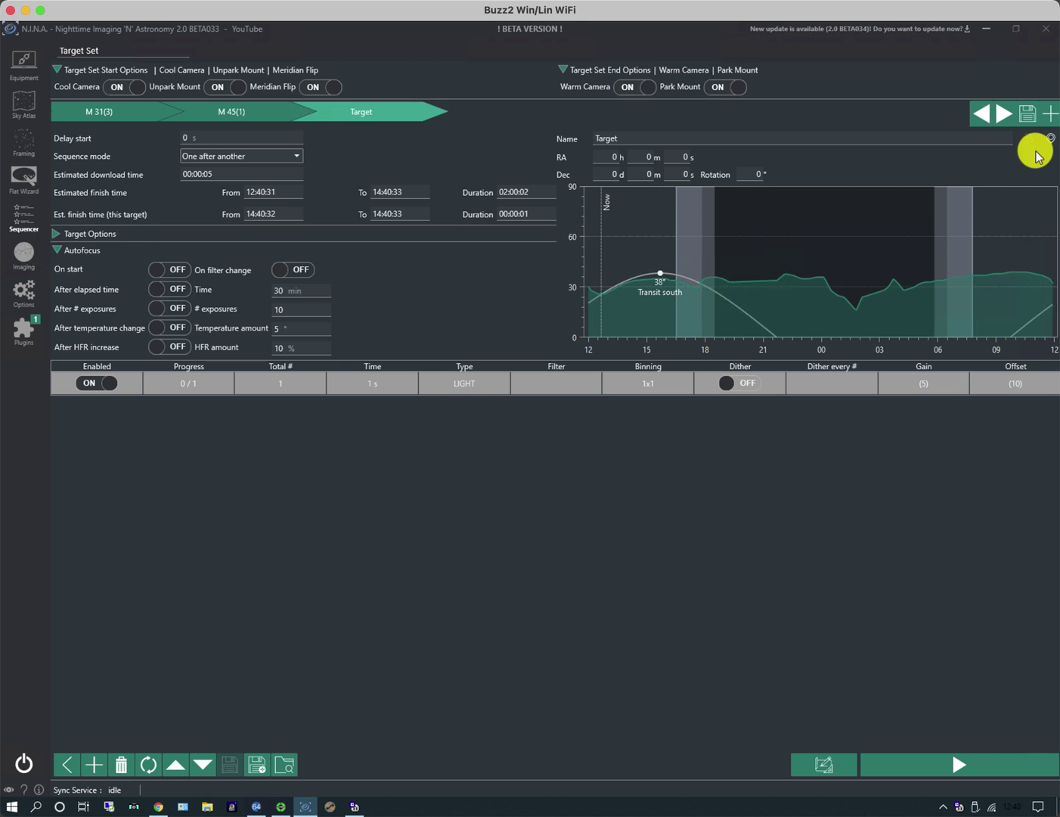
Pull M 33's coordinates from TheSkyX, making the target NGC 598 at RA 1h 33m 51s, Dec 30° 39′ 29″
click(257, 806)
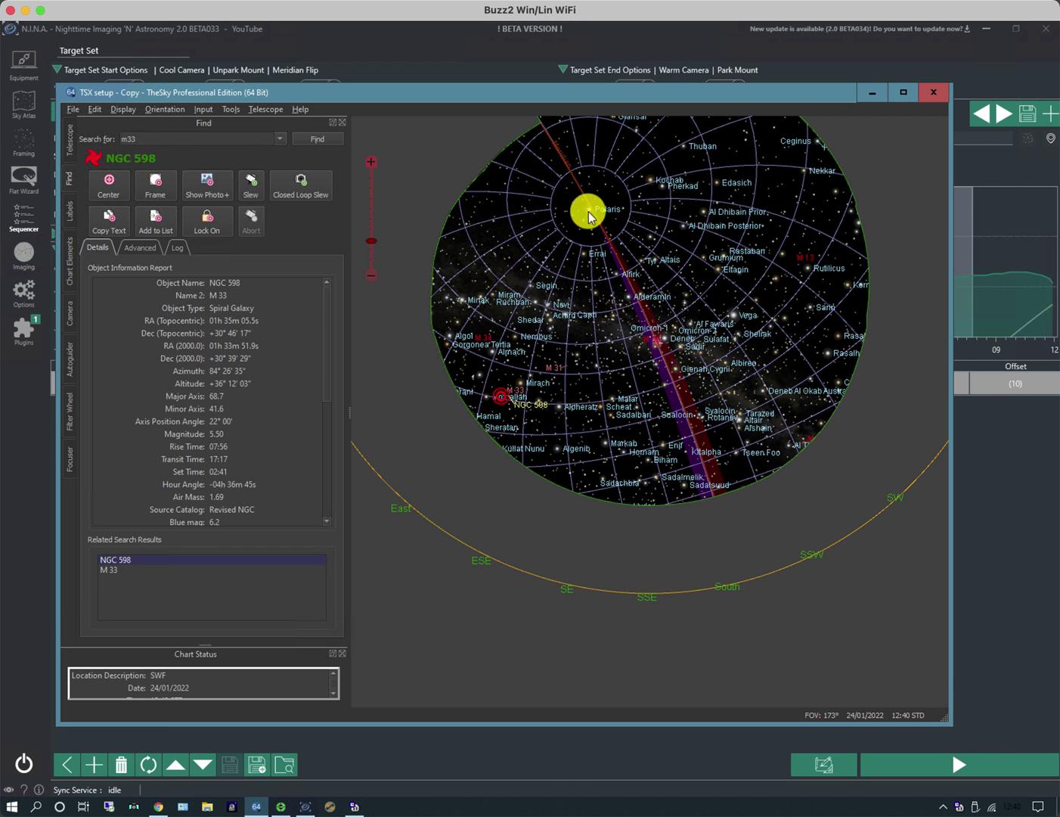
click(873, 91)
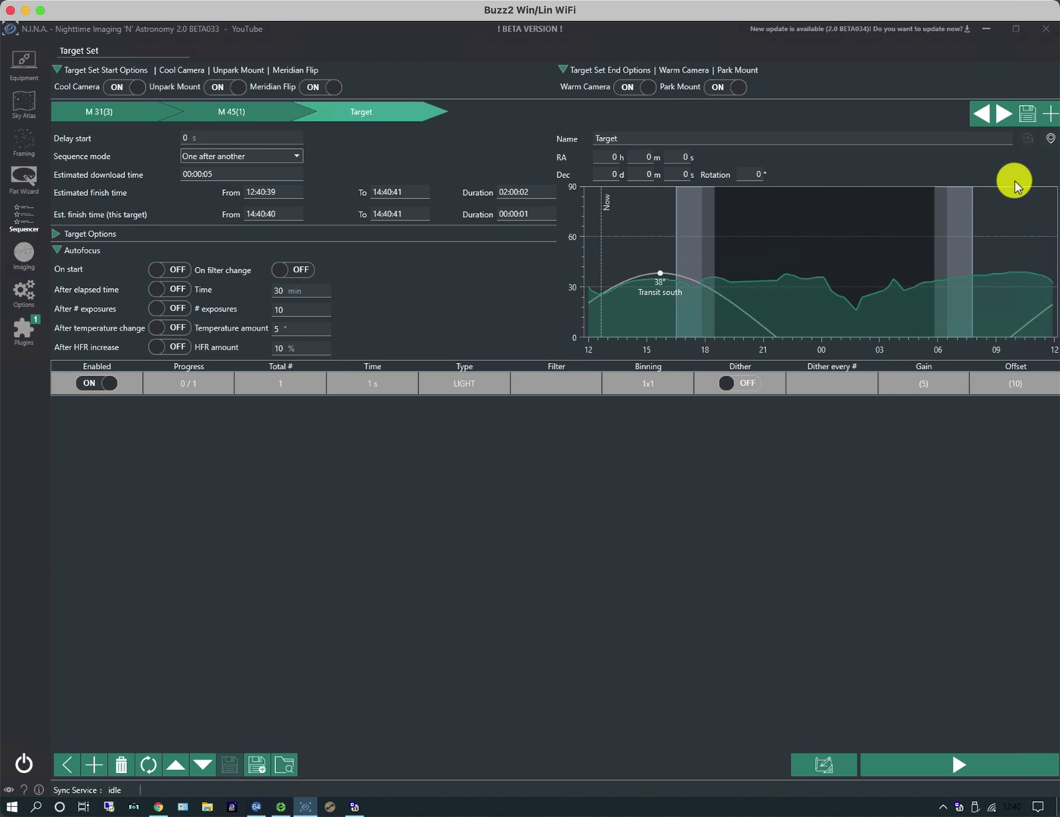
click(1051, 138)
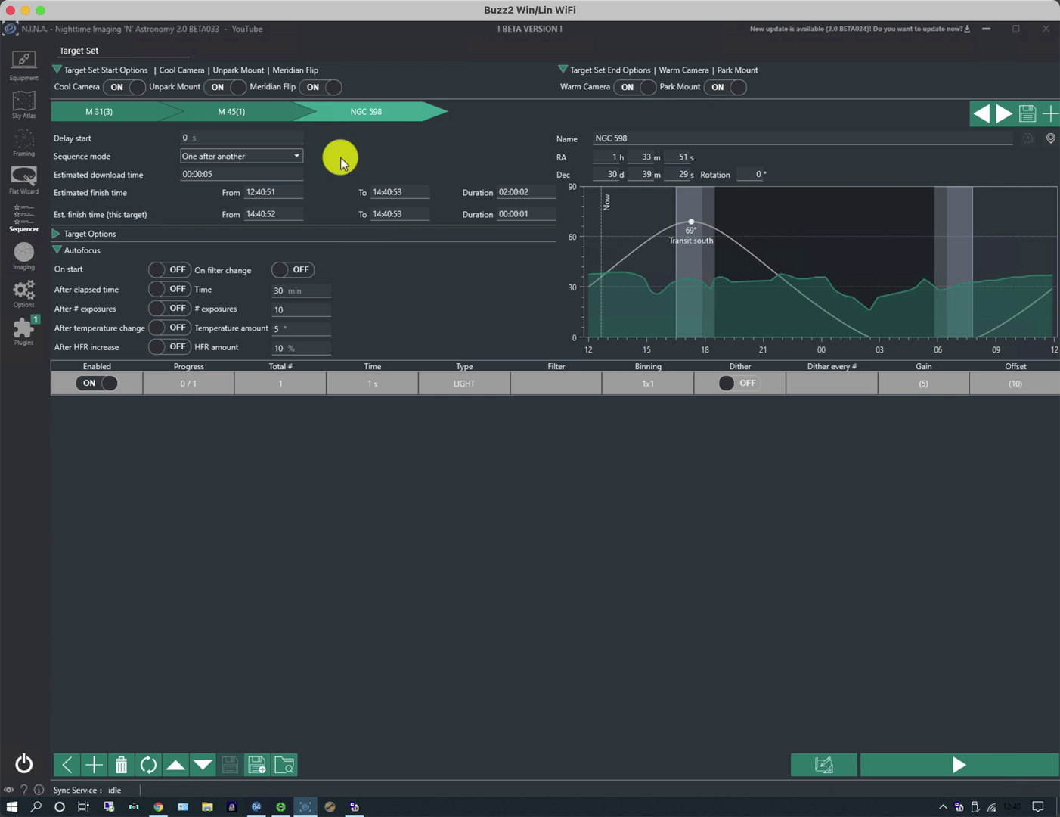
Discard the NGC 598 target and add a fresh empty Target after M 45
click(416, 111)
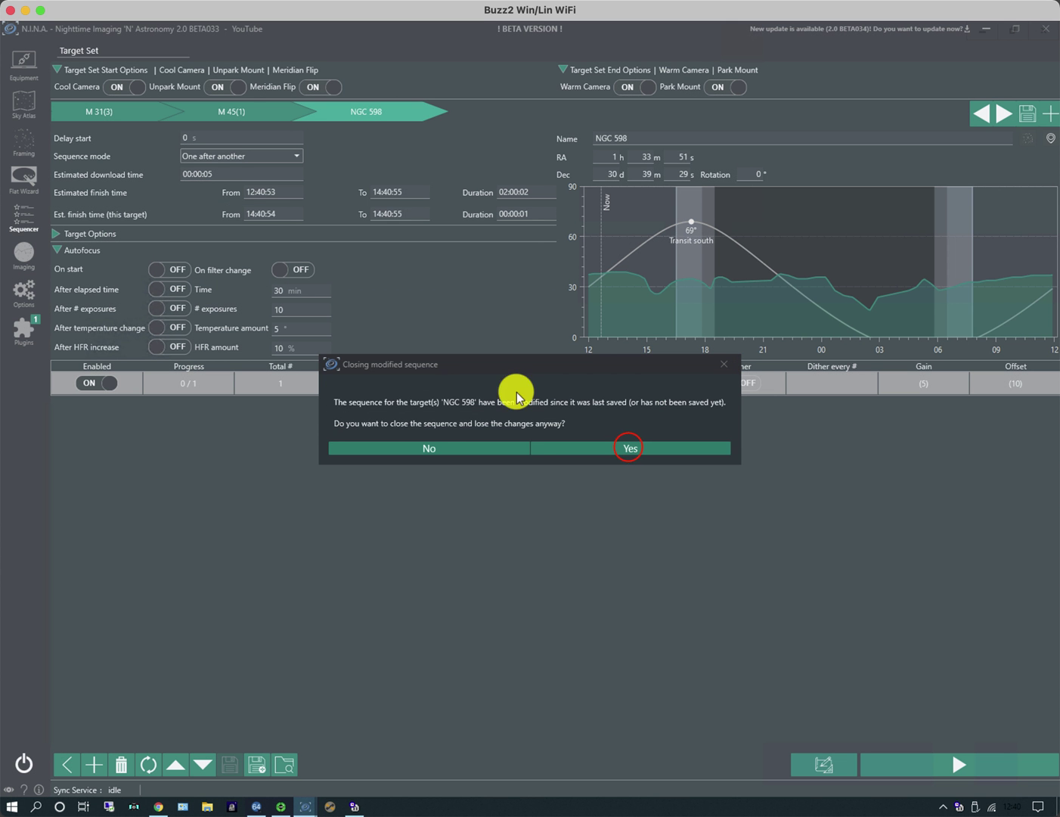
click(629, 447)
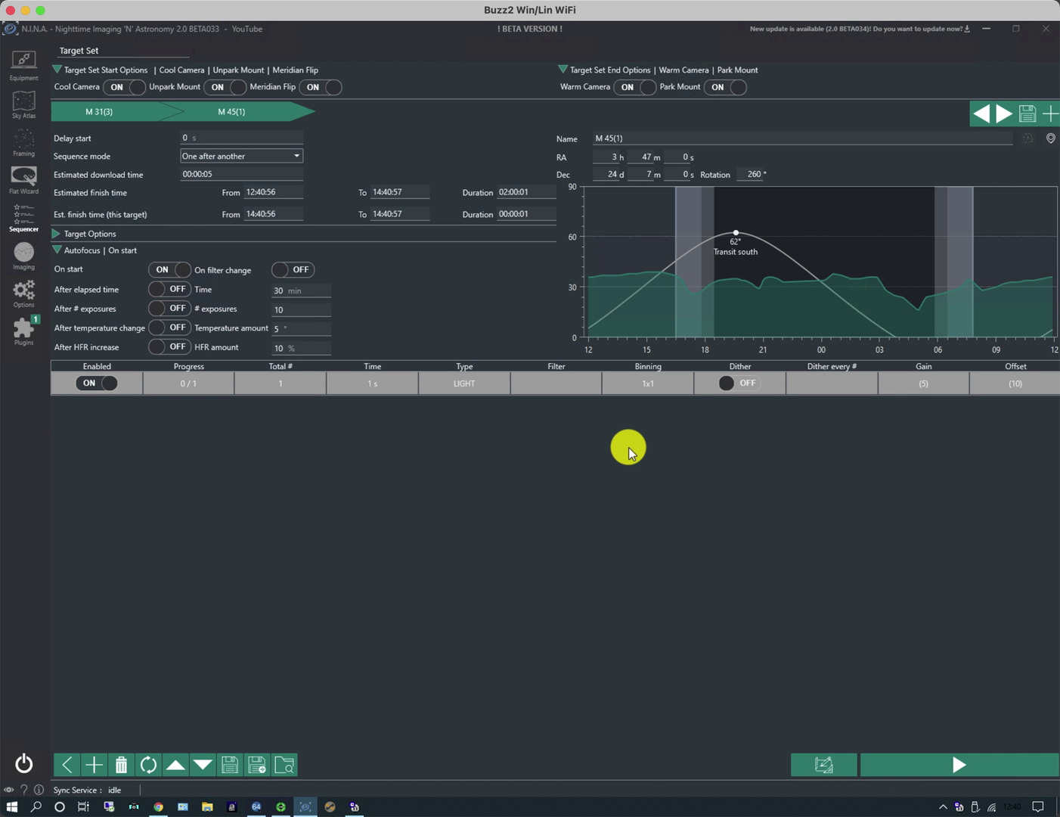
click(1050, 114)
click(1051, 114)
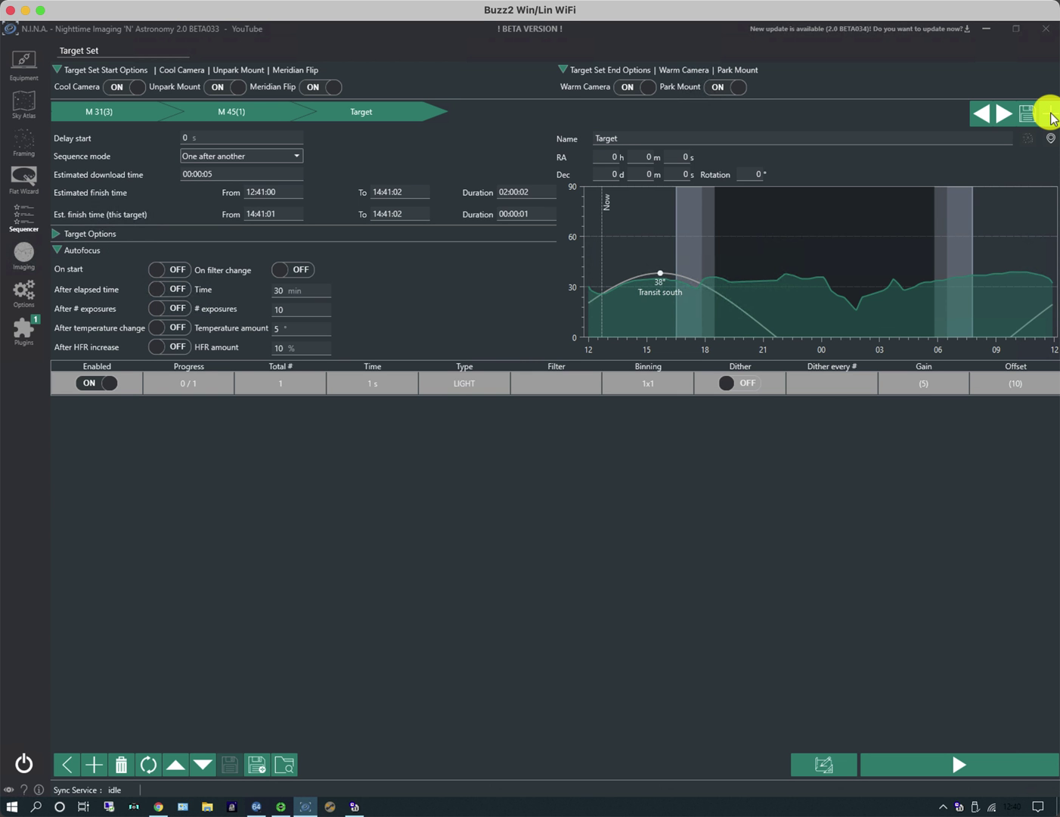
In Target Options, switch off Unpark Mount and Meridian Flip
click(57, 233)
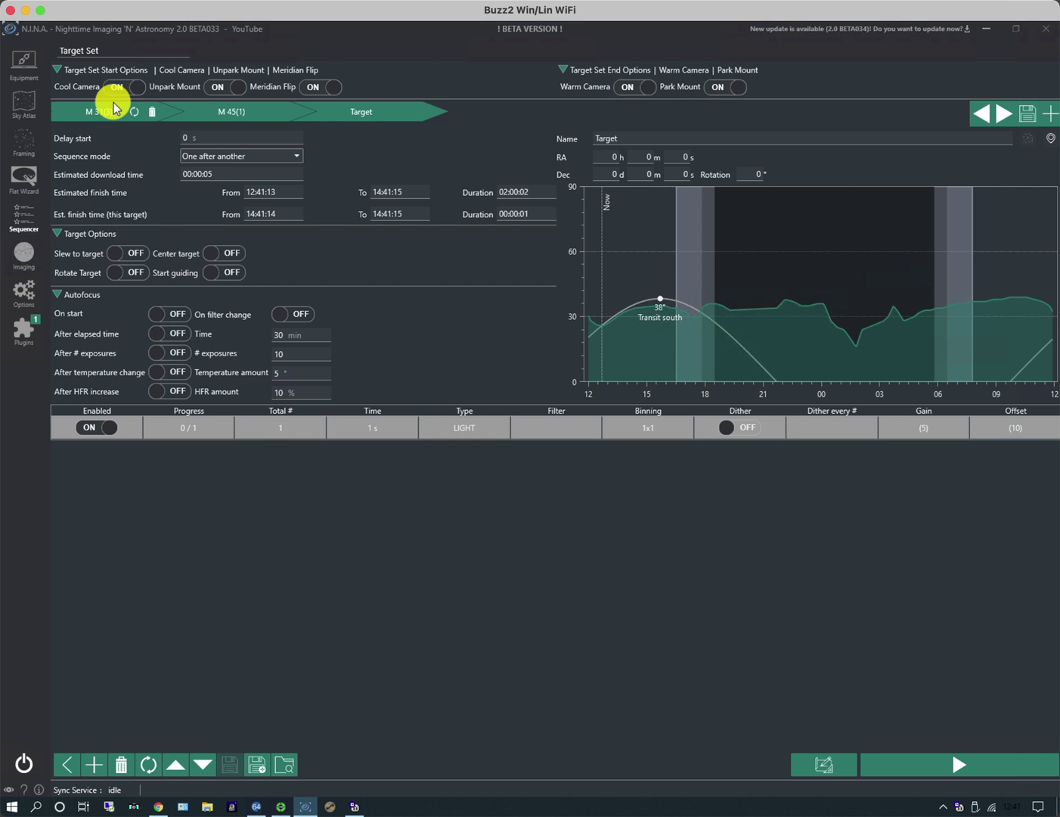
click(215, 90)
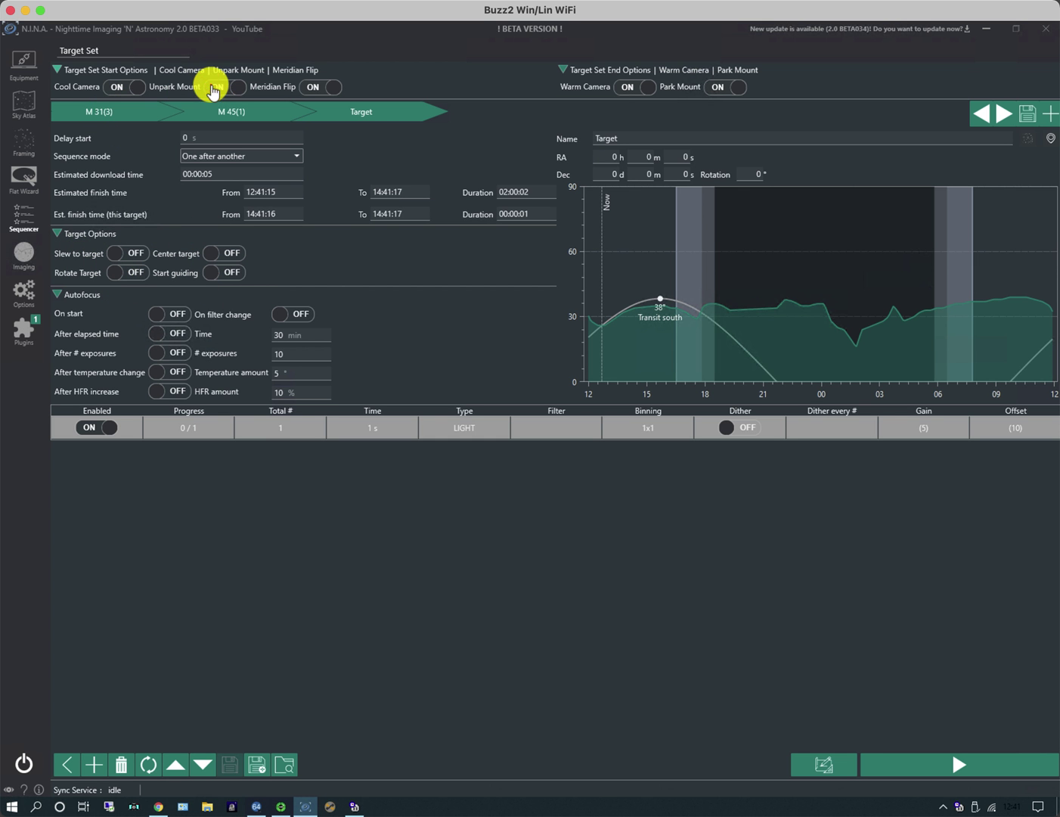
click(306, 88)
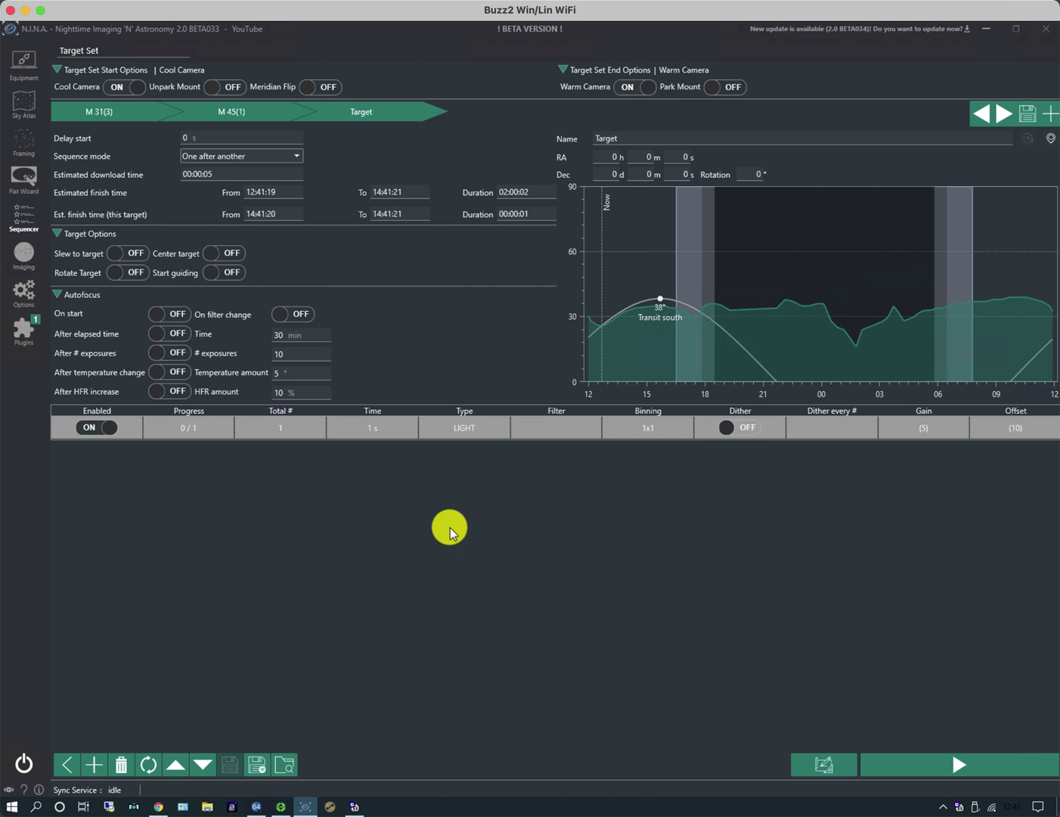
Make the exposure row 50 DARK frames at 120 s
click(465, 427)
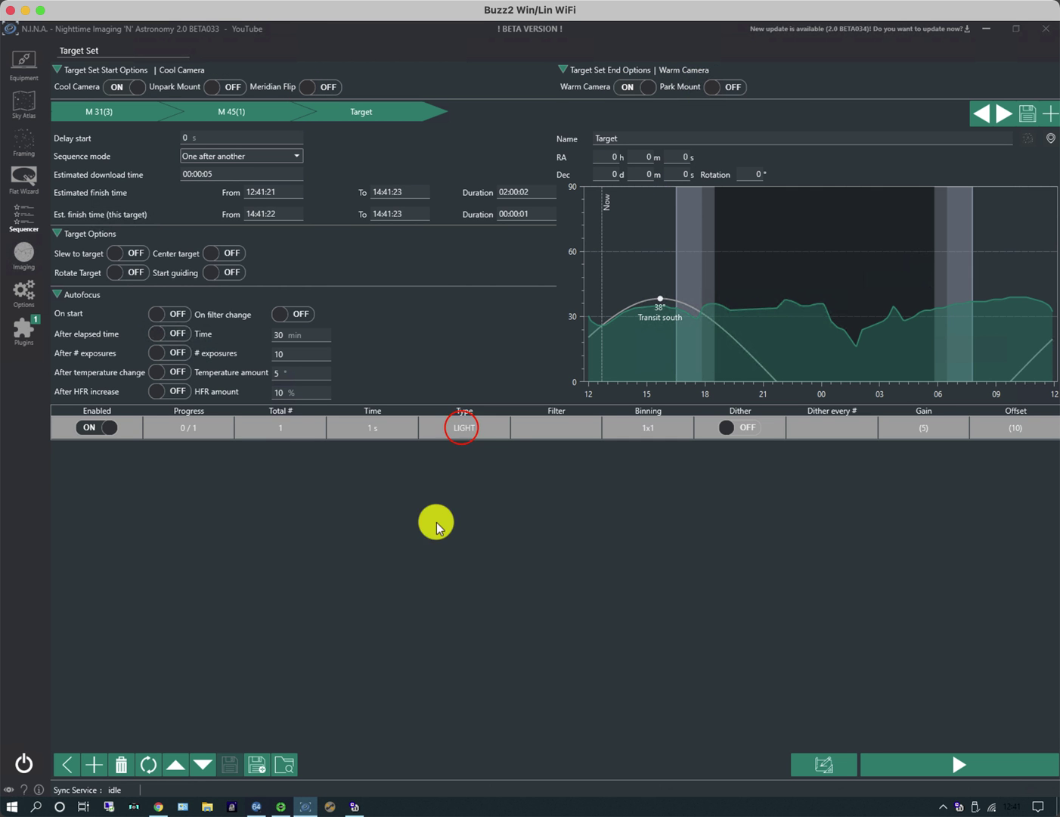
click(474, 429)
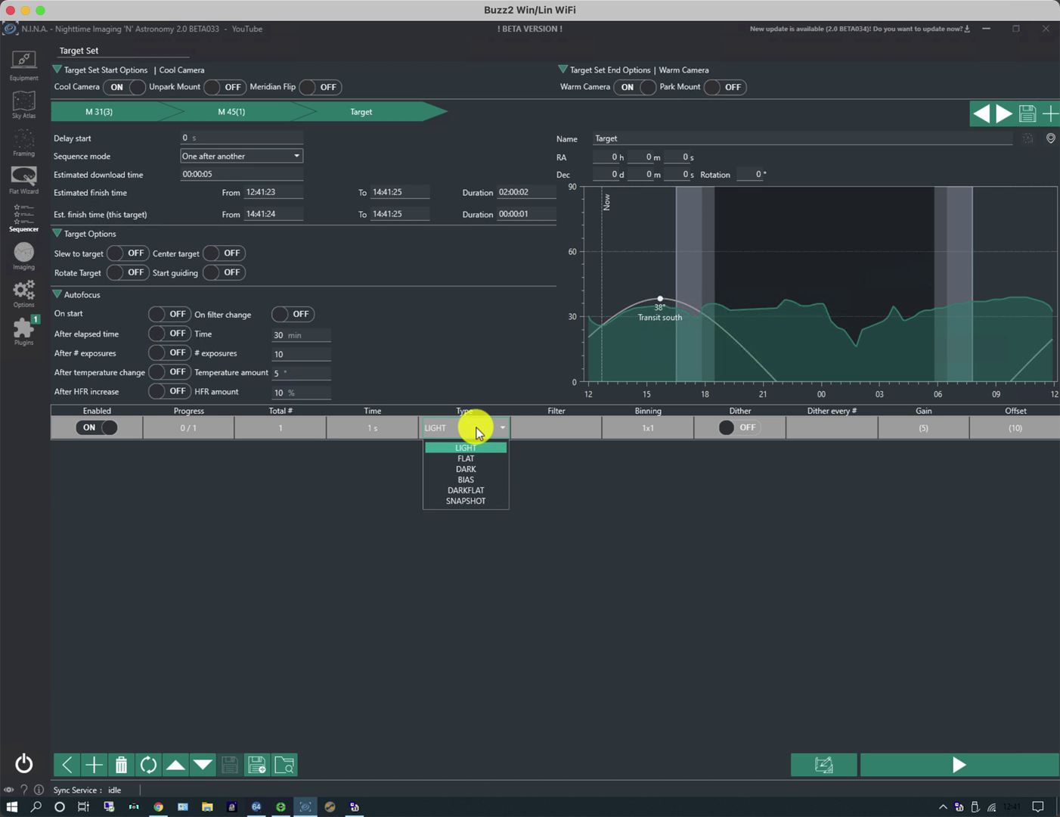
click(470, 466)
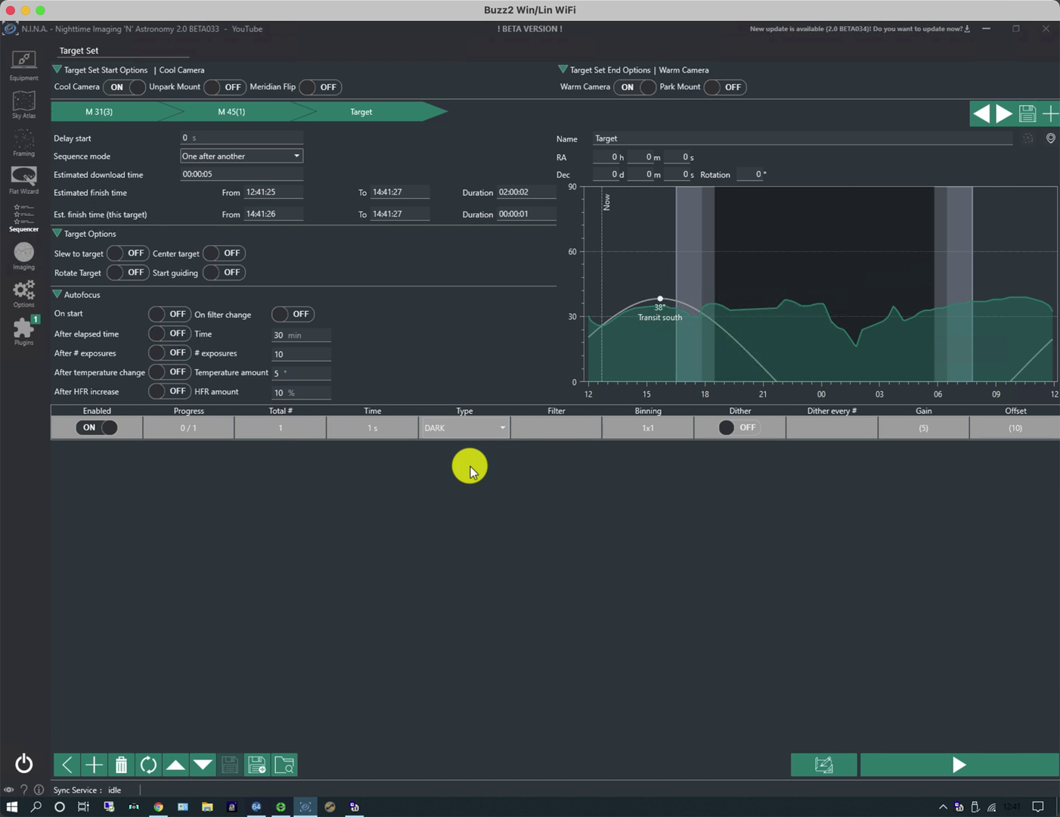
click(273, 428)
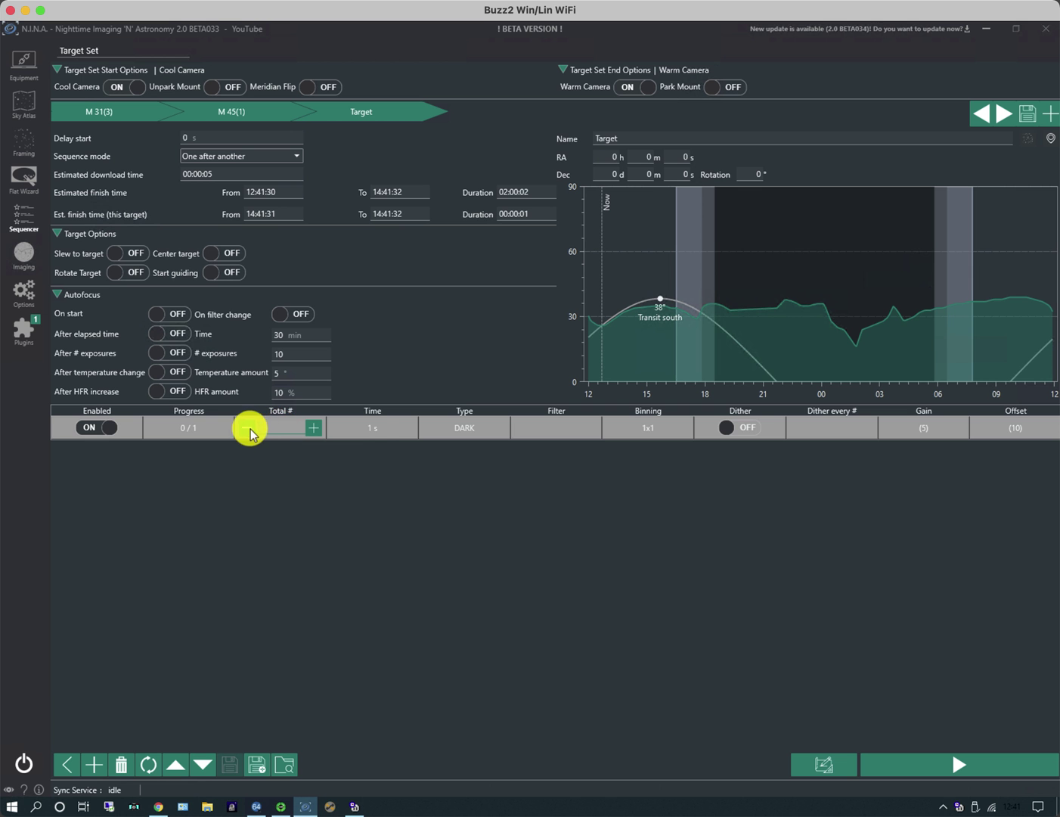
text(50)
click(372, 428)
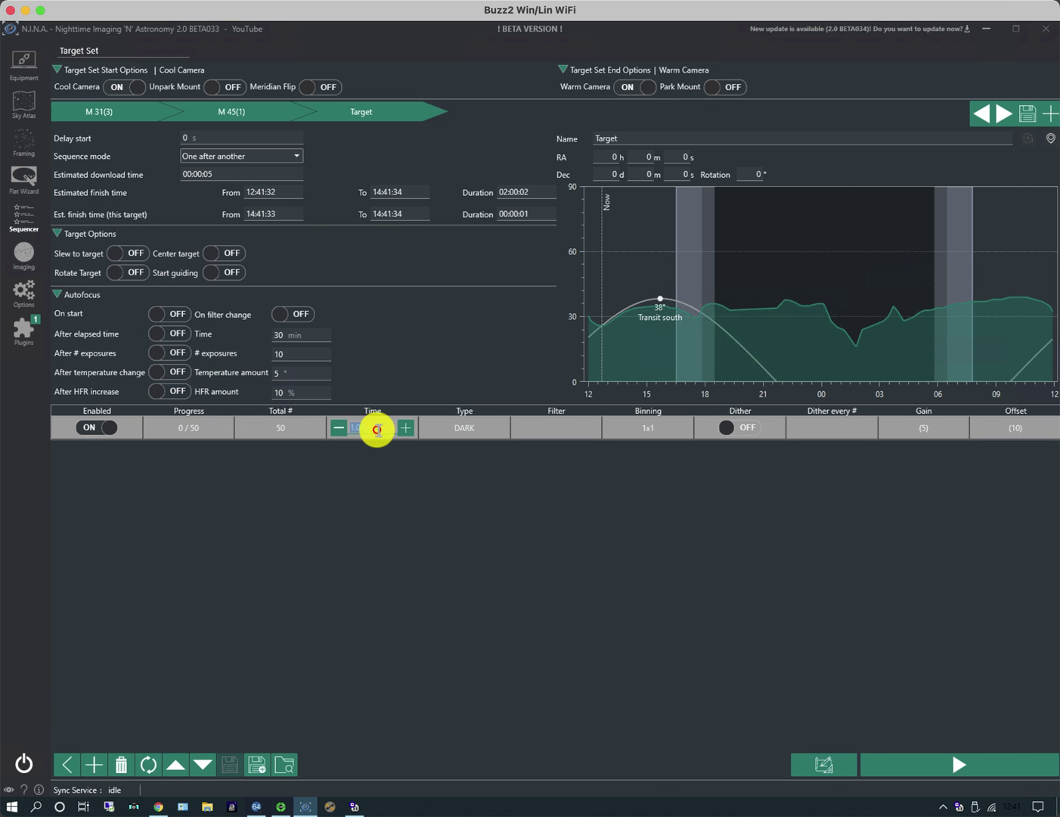
text(120)
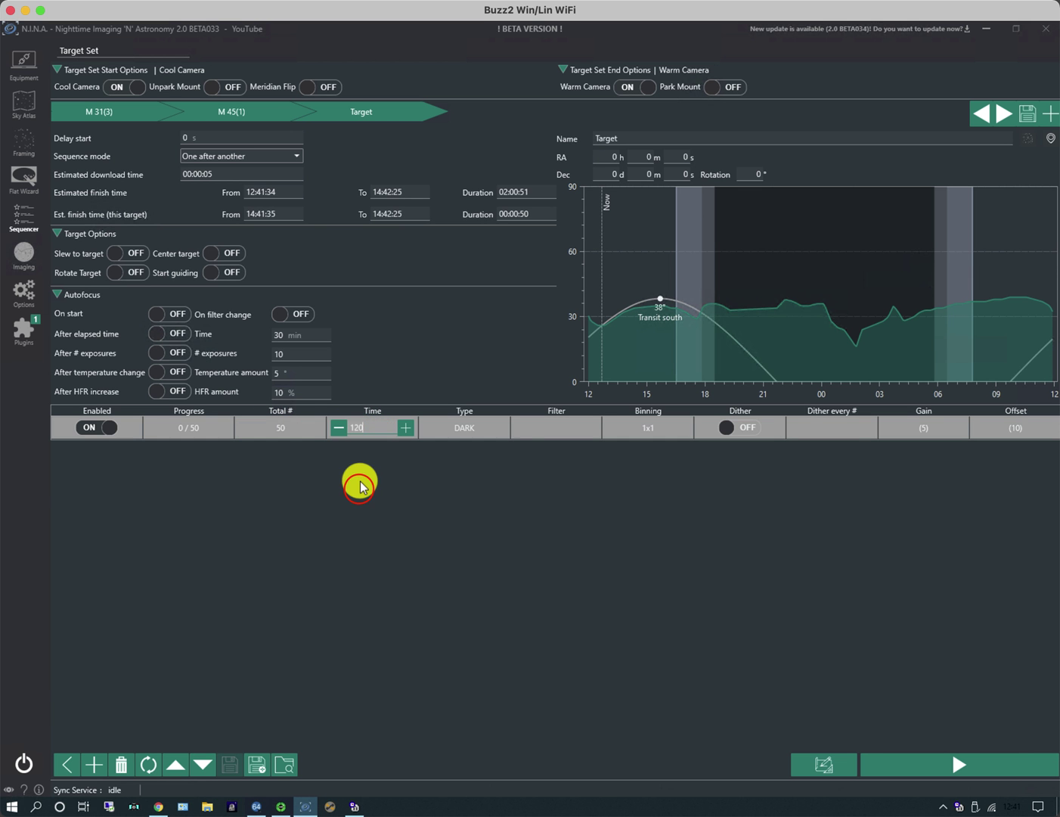
click(358, 488)
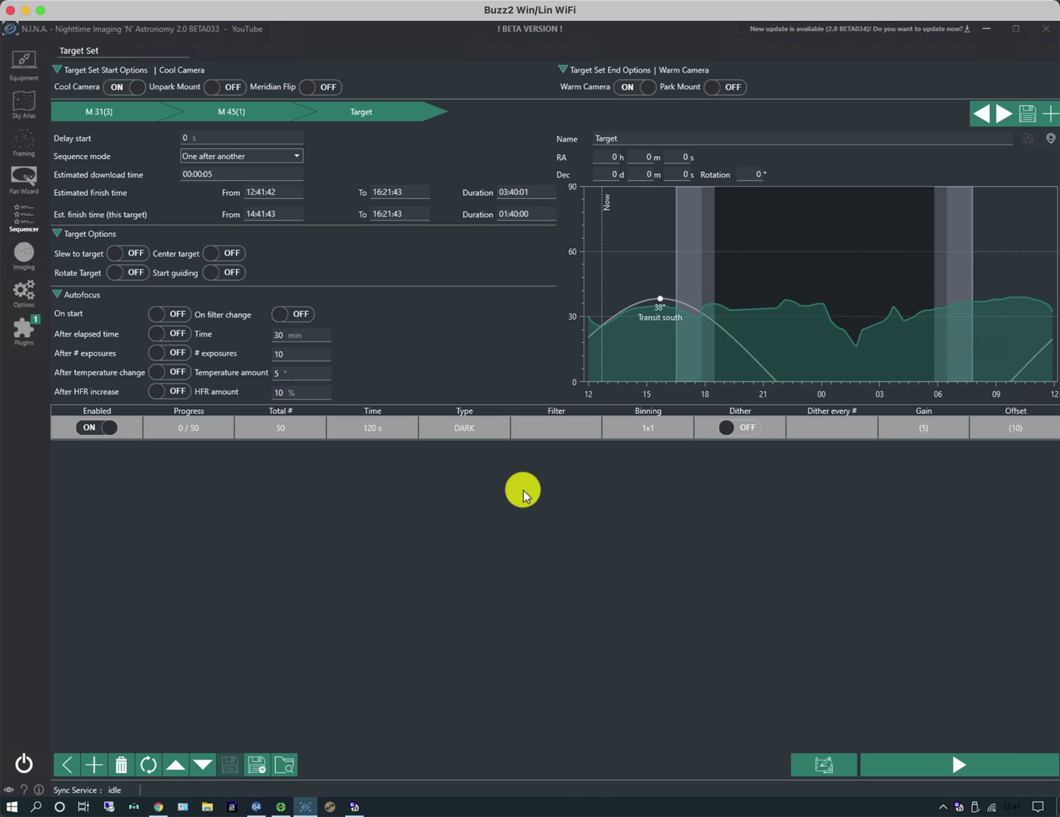
Change the row to FLAT, then to BIAS with a 0 s exposure time
click(468, 428)
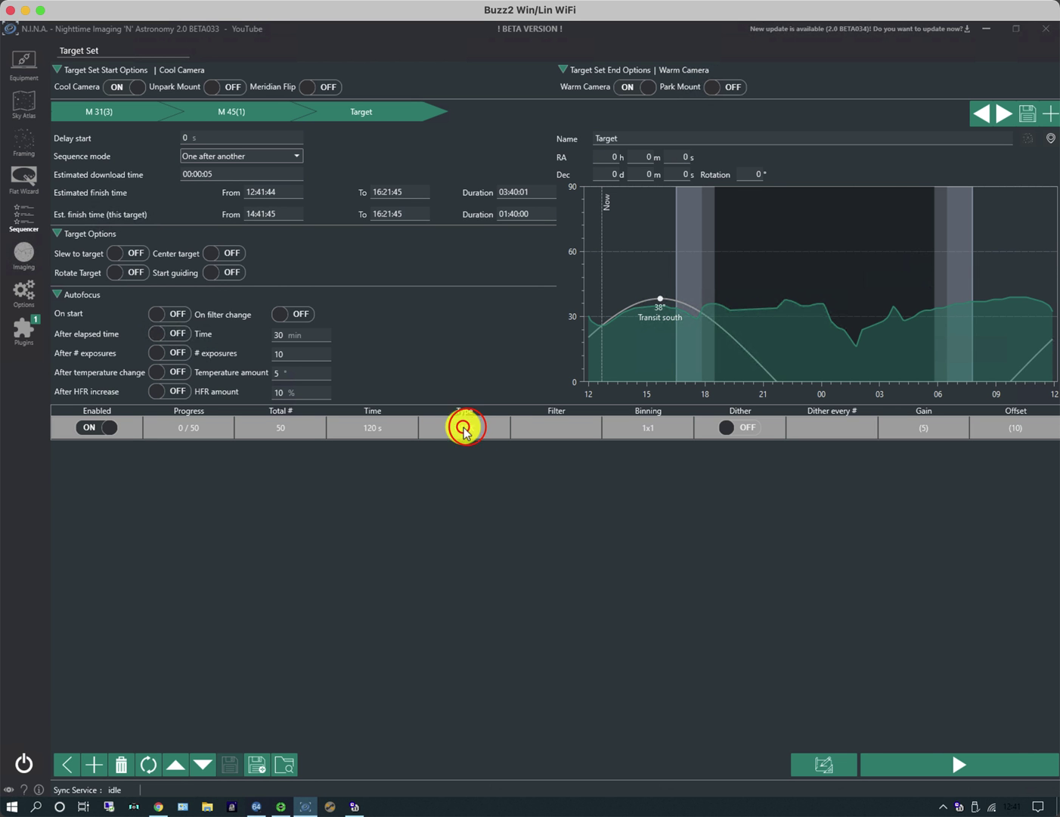
click(484, 428)
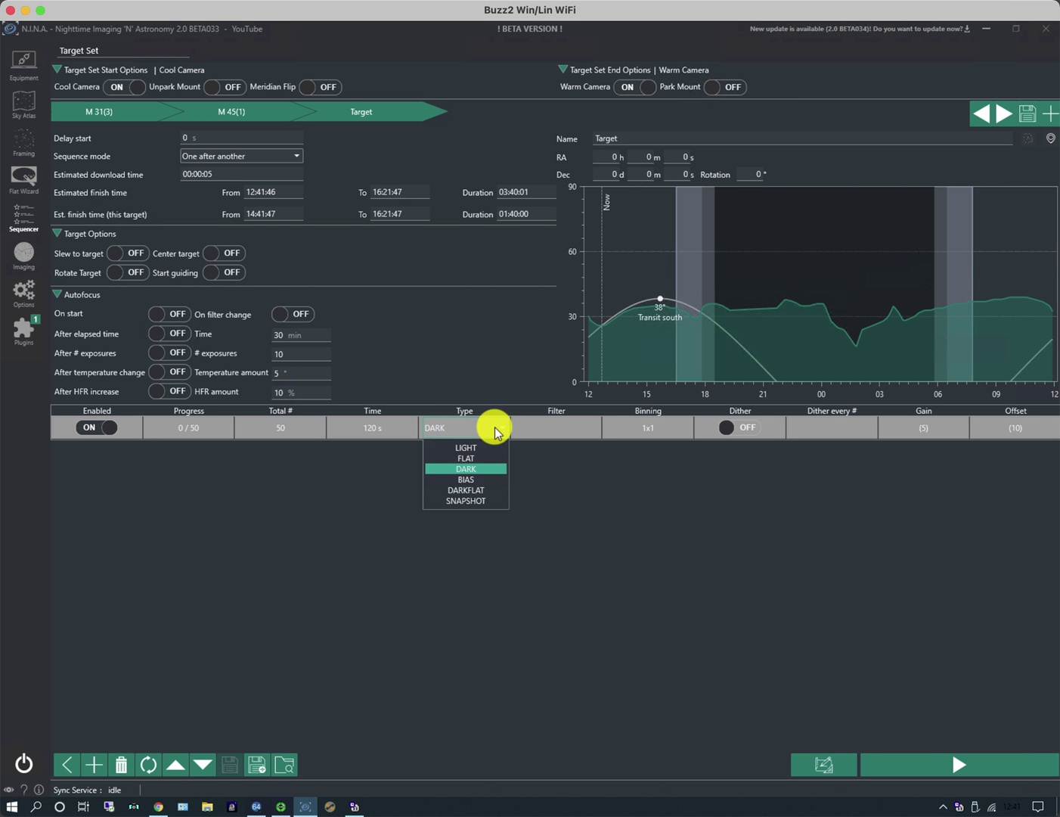
click(469, 456)
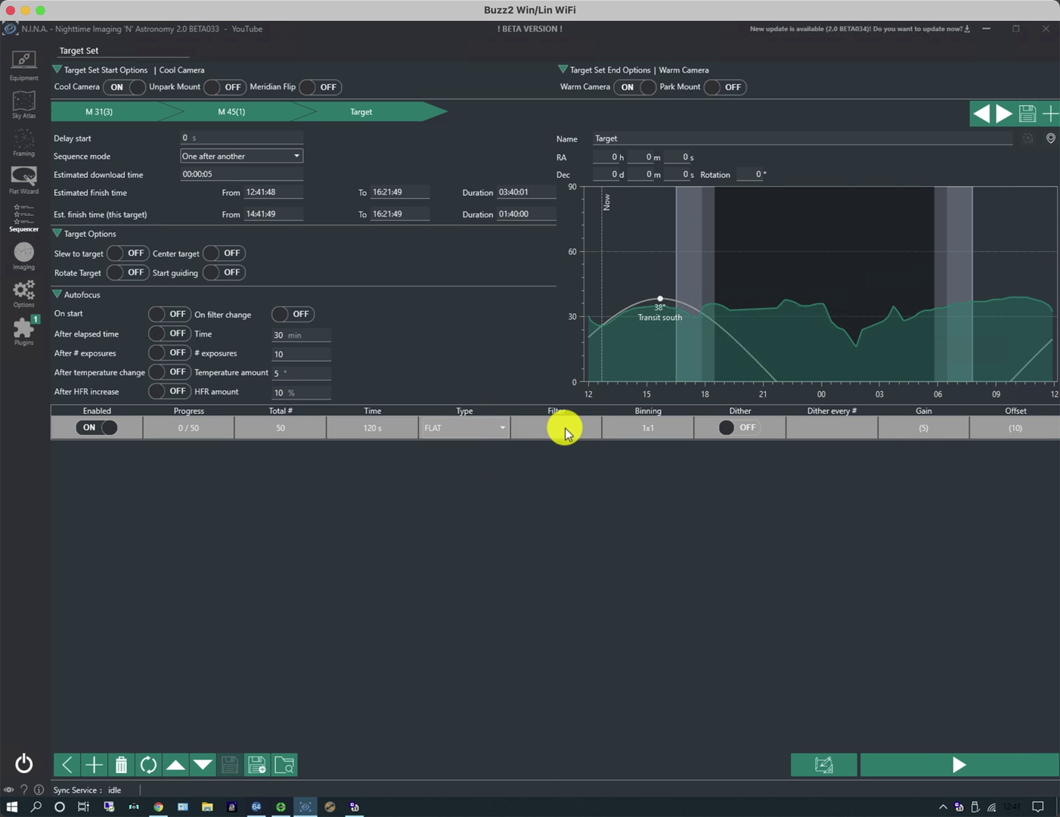
click(503, 428)
click(503, 429)
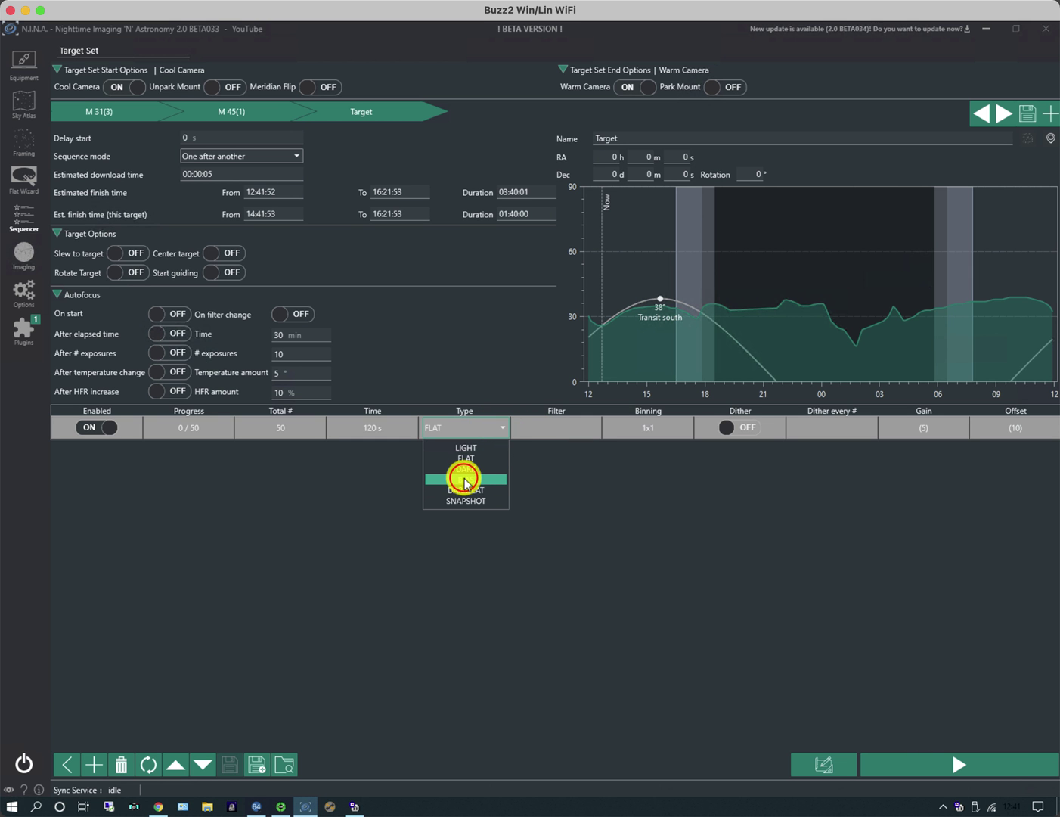
click(465, 481)
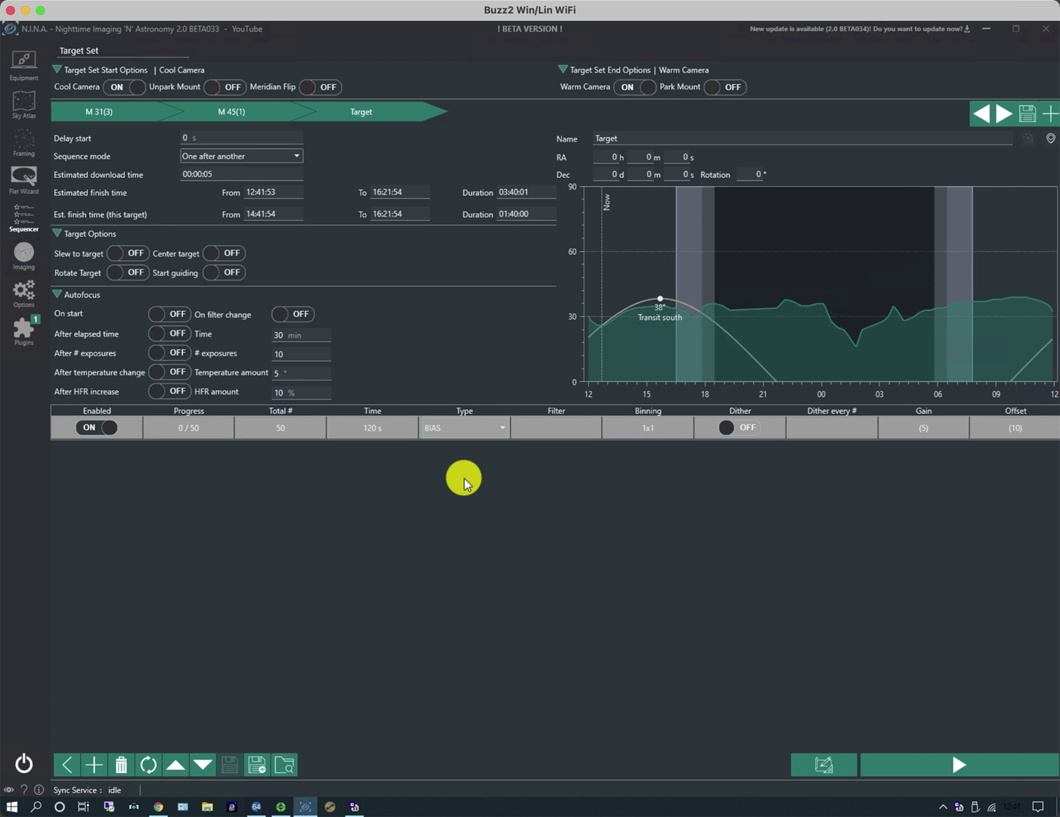
click(366, 430)
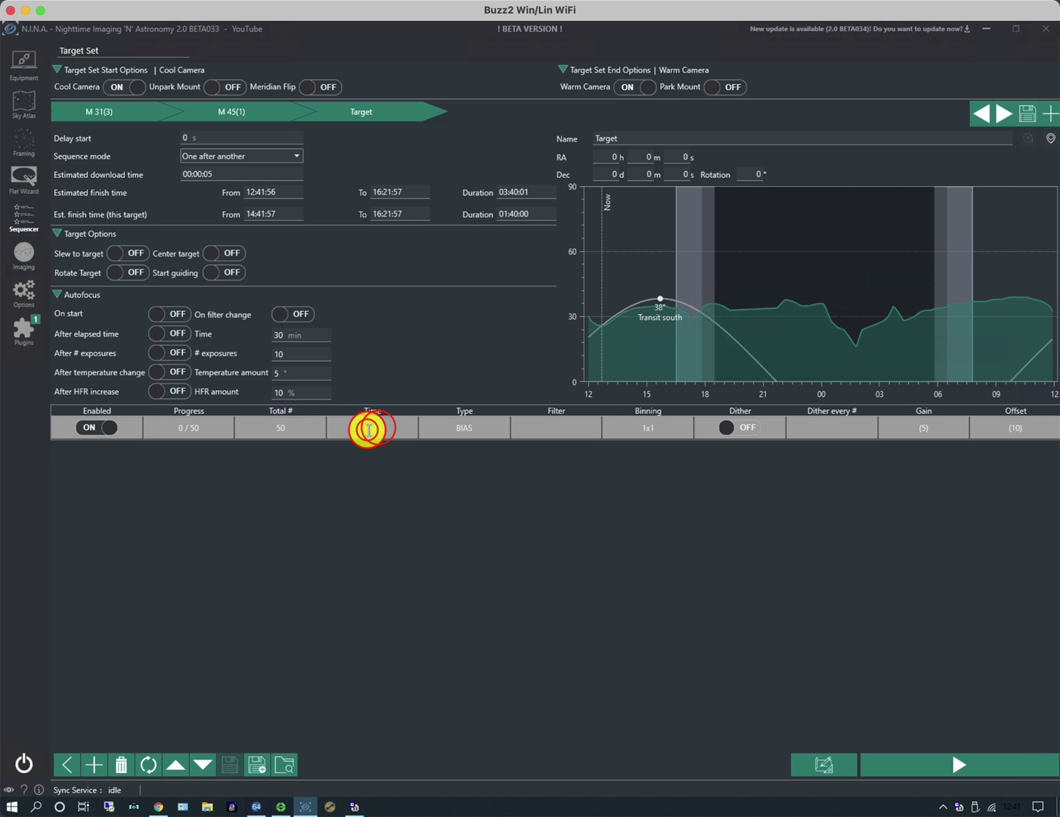
click(378, 428)
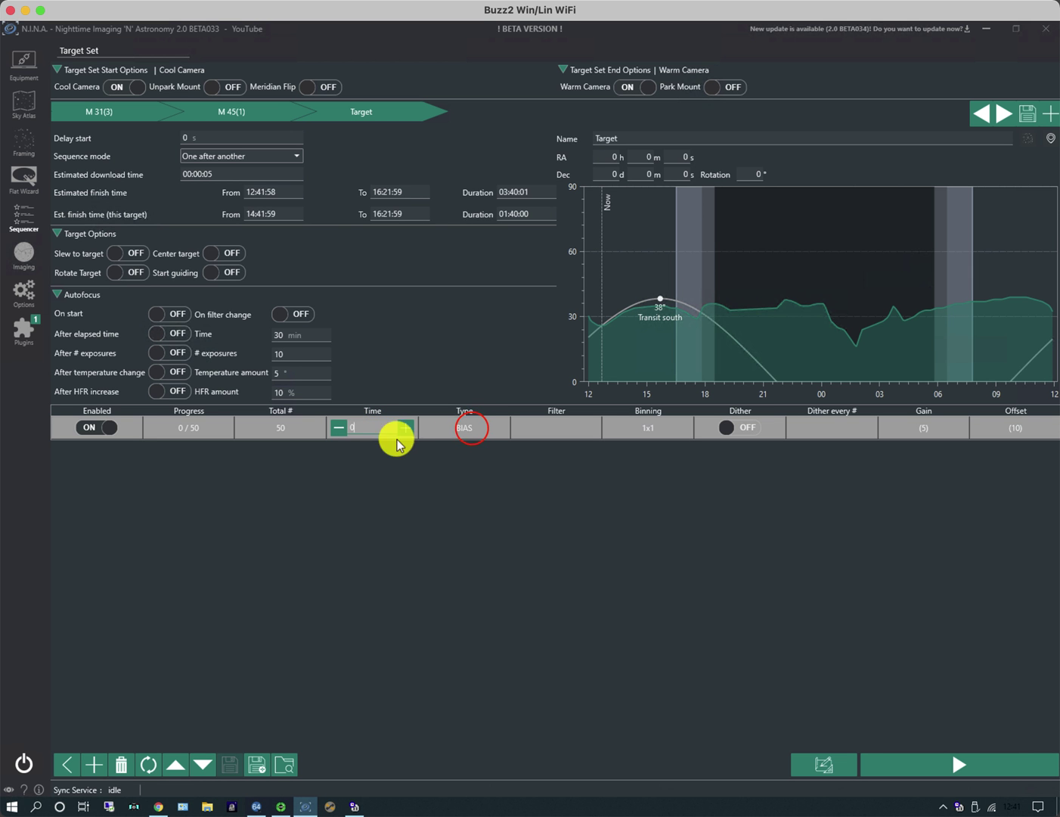
click(473, 429)
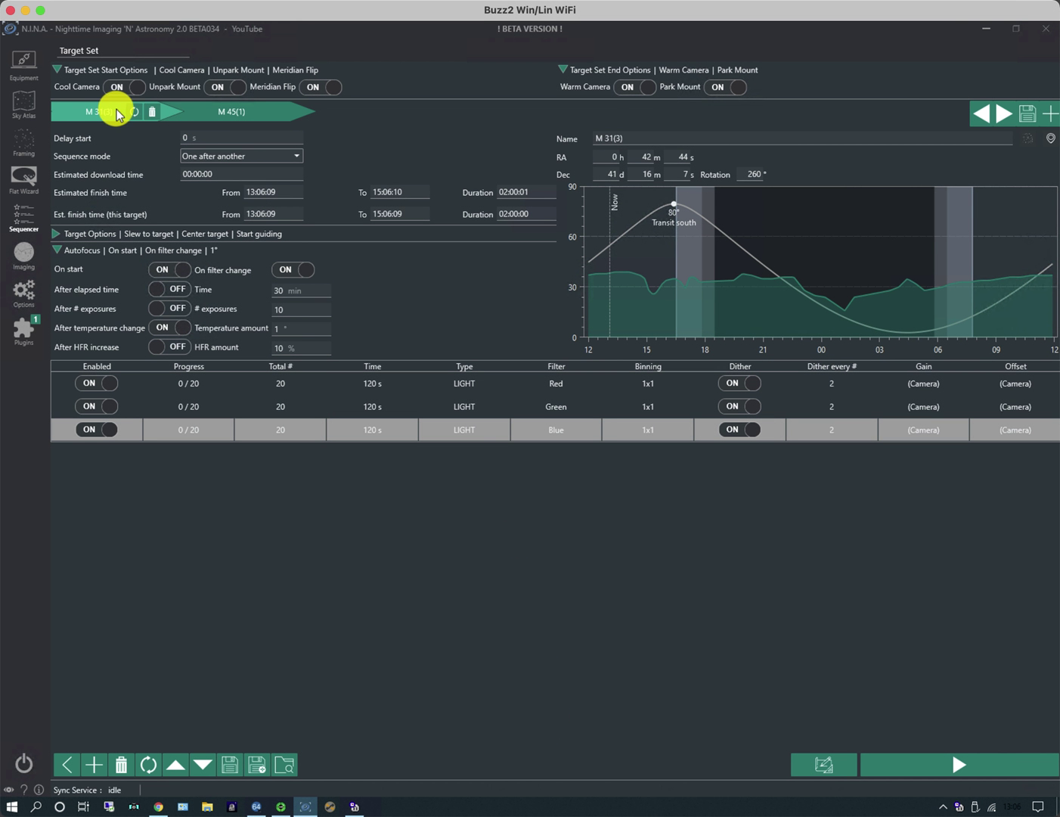
mouse_move(205, 114)
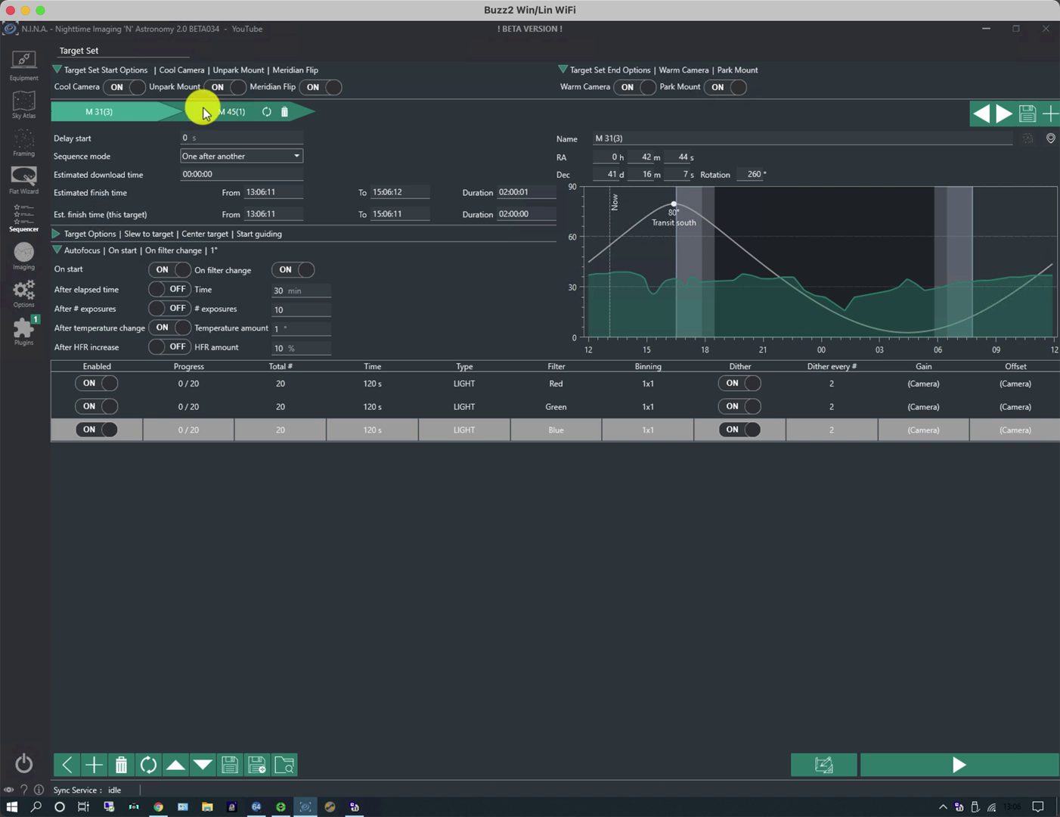